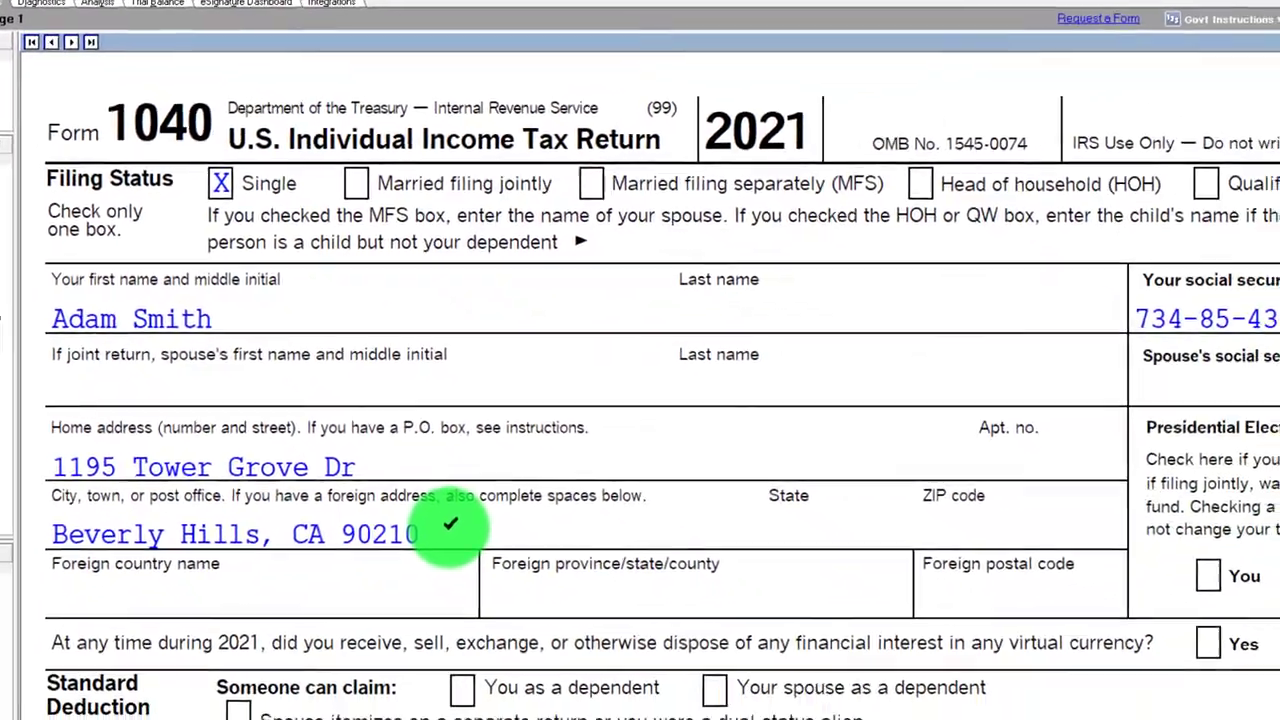
# Review Form 1040 from filing status and dependents through wages, standard deduction, tax, and the refundable credits on page 2
pyautogui.scroll(-10, 610, 662)
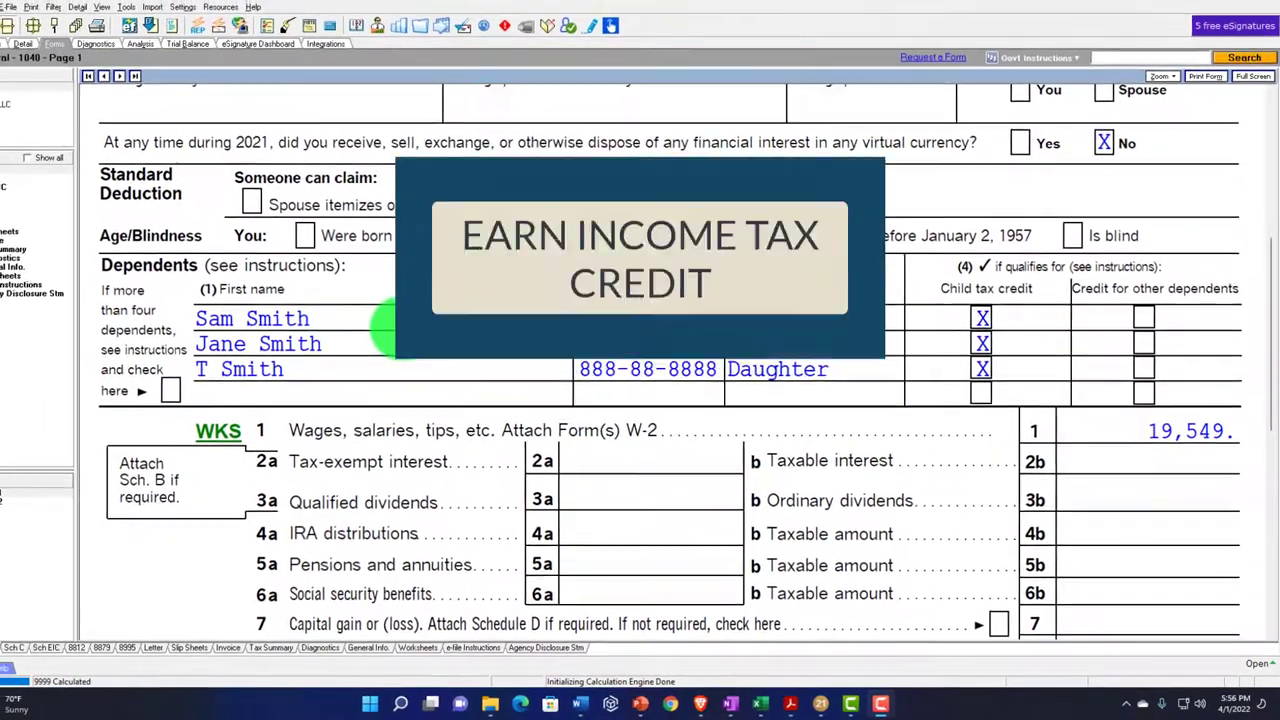
pyautogui.scroll(-3, 415, 340)
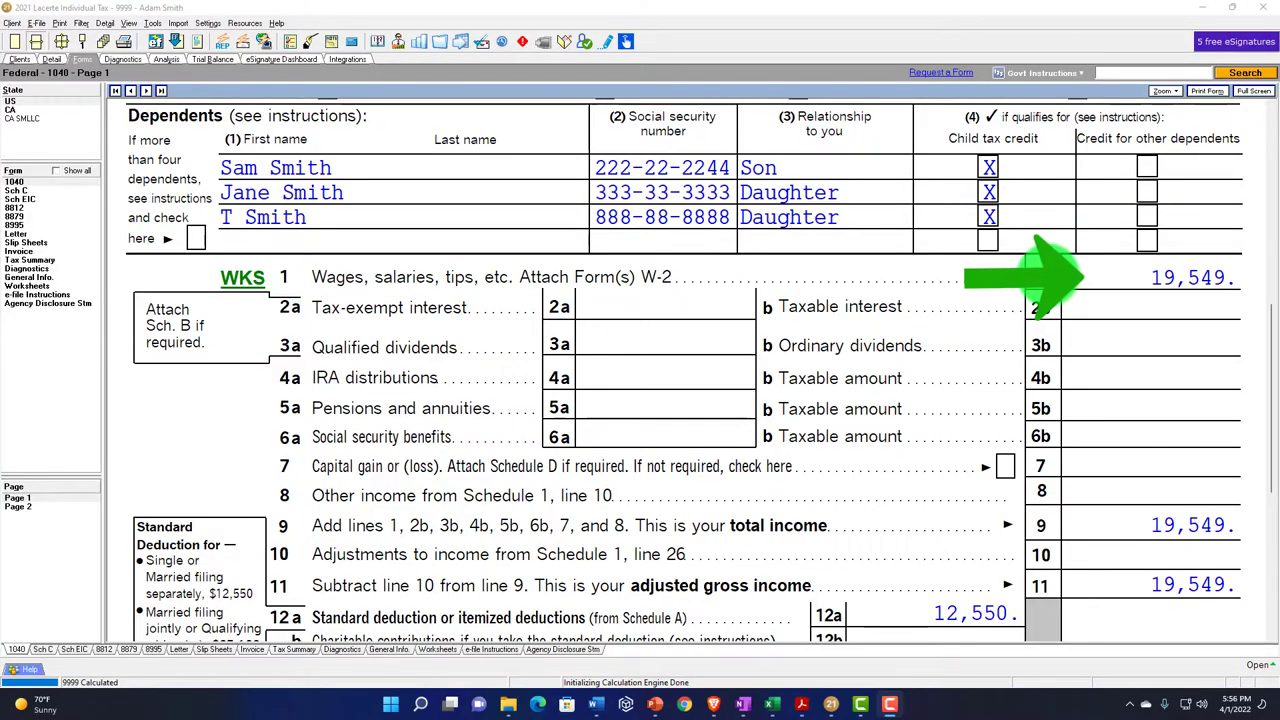
pyautogui.scroll(-3, 1022, 262)
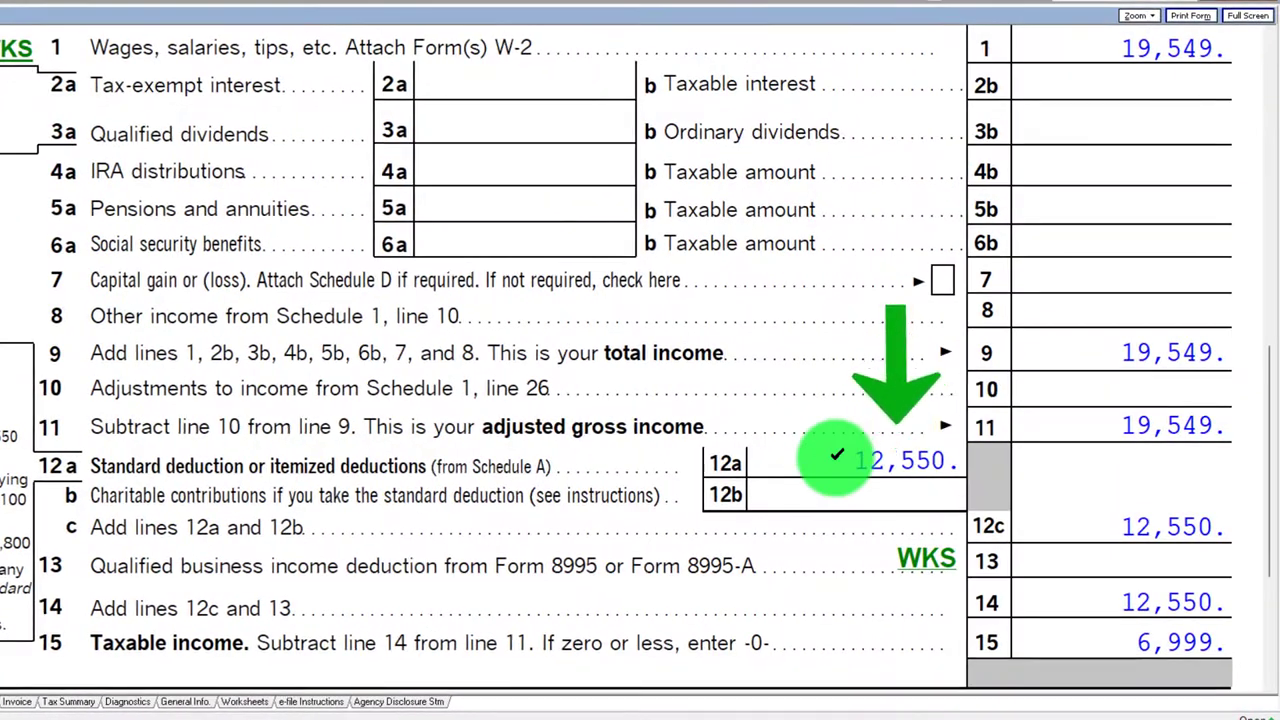
pyautogui.scroll(-2, 836, 458)
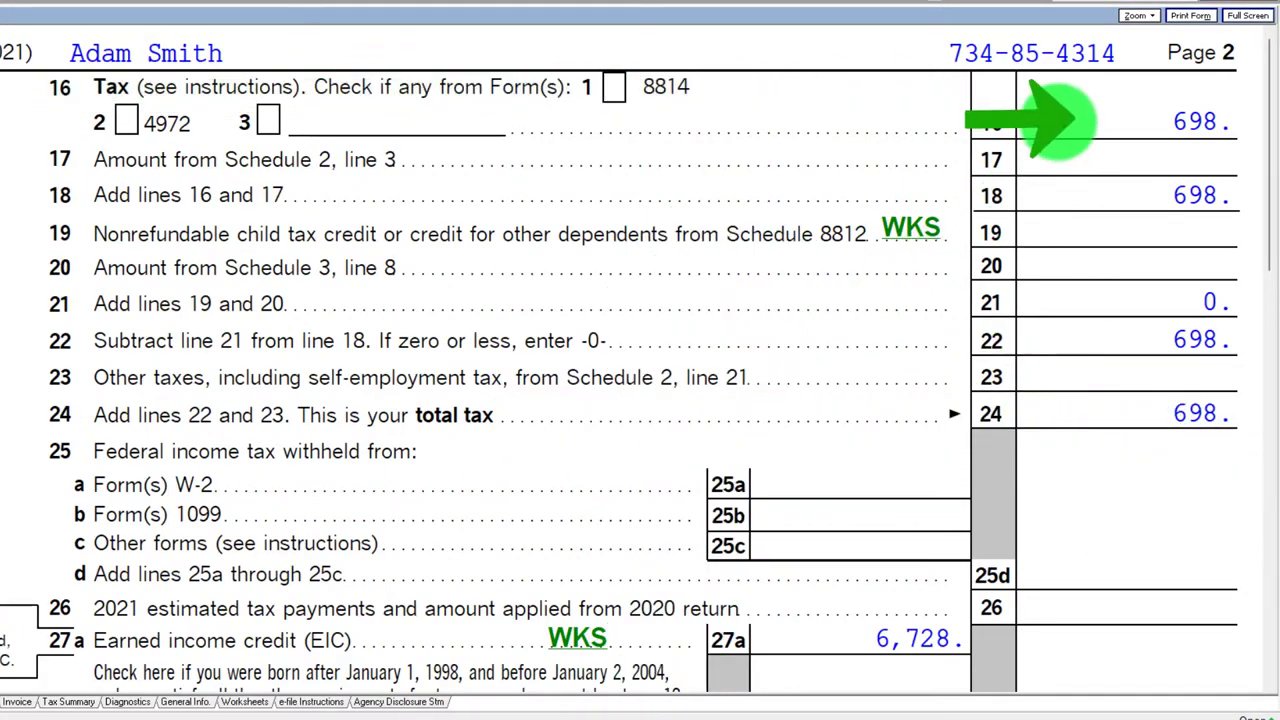
pyautogui.scroll(-5, 985, 268)
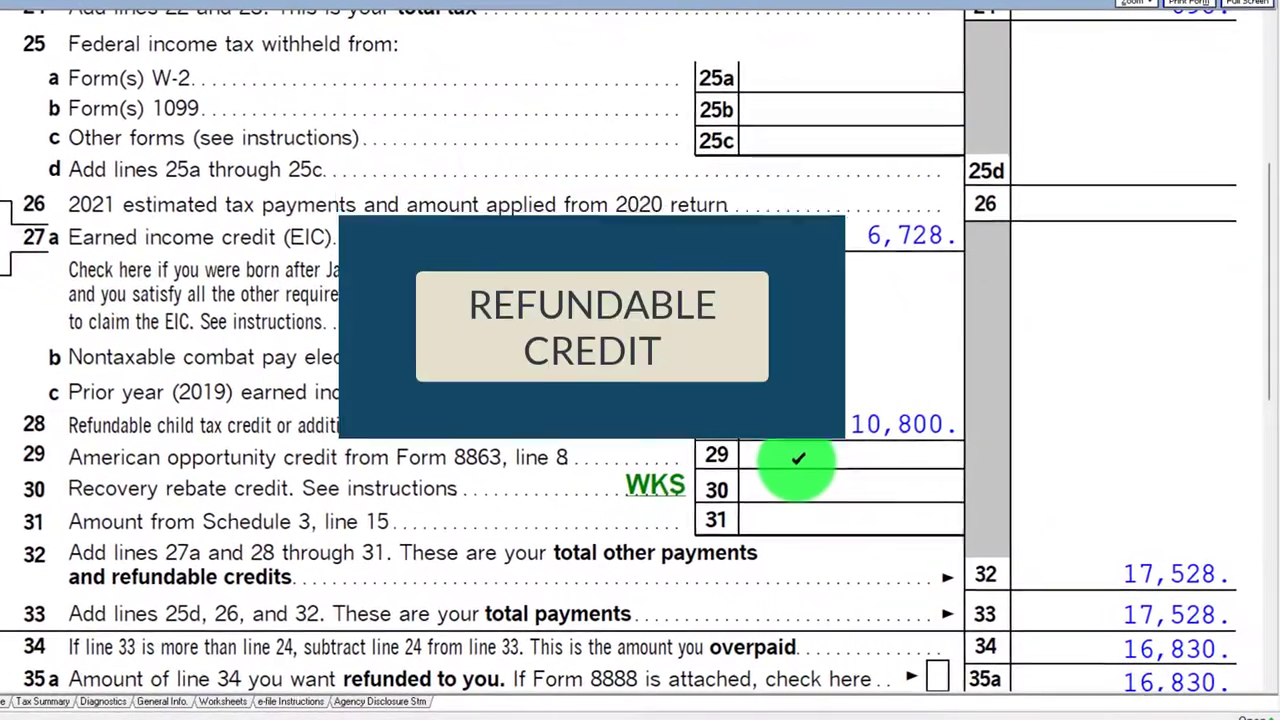
pyautogui.scroll(3, 792, 455)
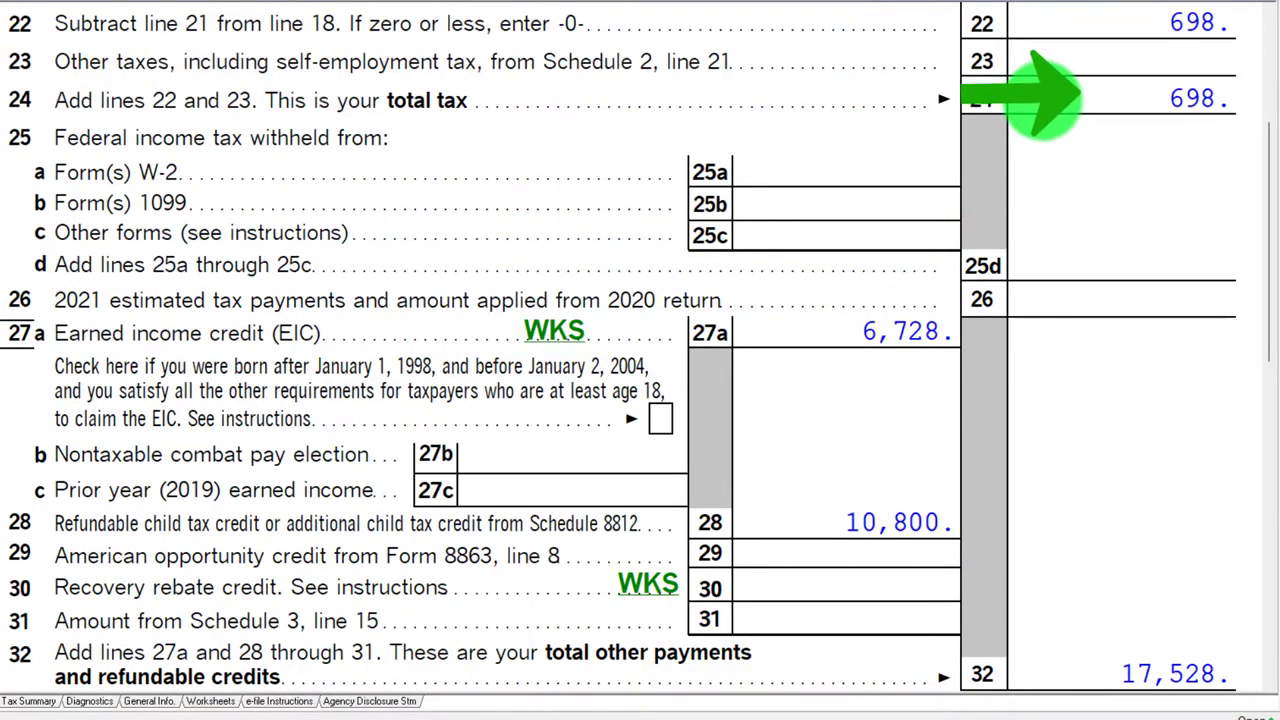
pyautogui.scroll(-6, 1040, 96)
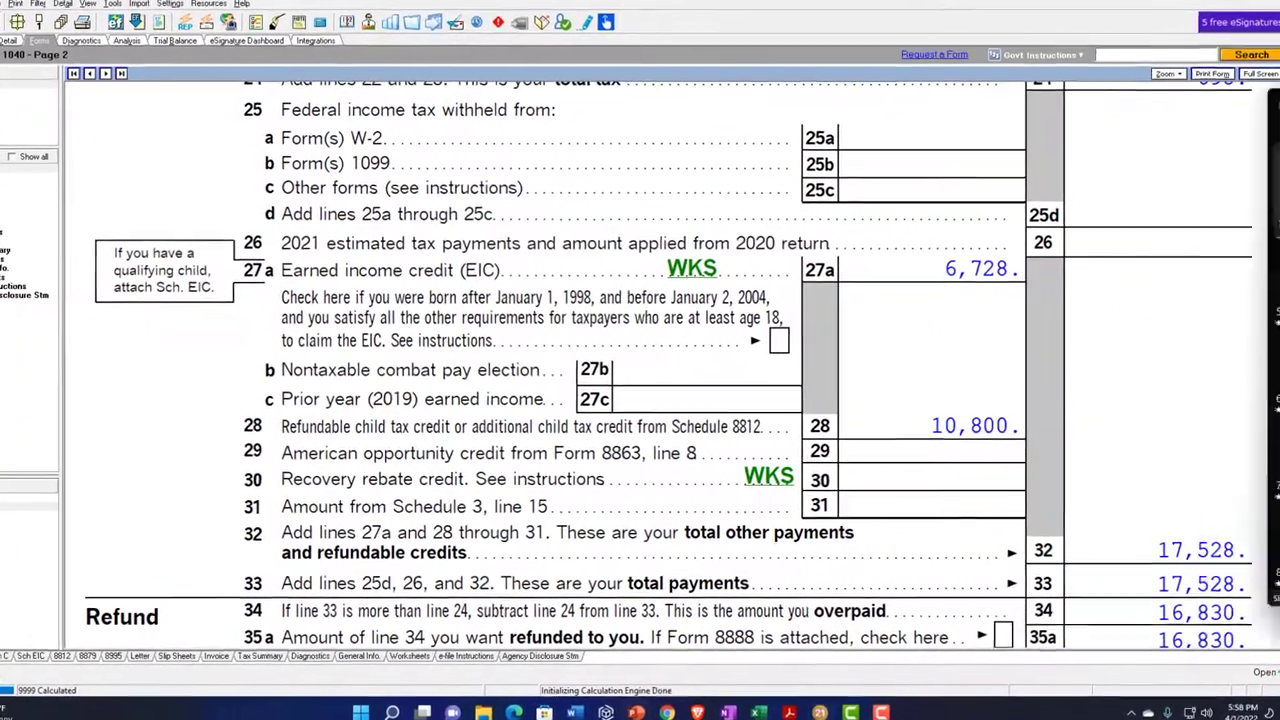
pyautogui.hotkey('alt', 'Tab')
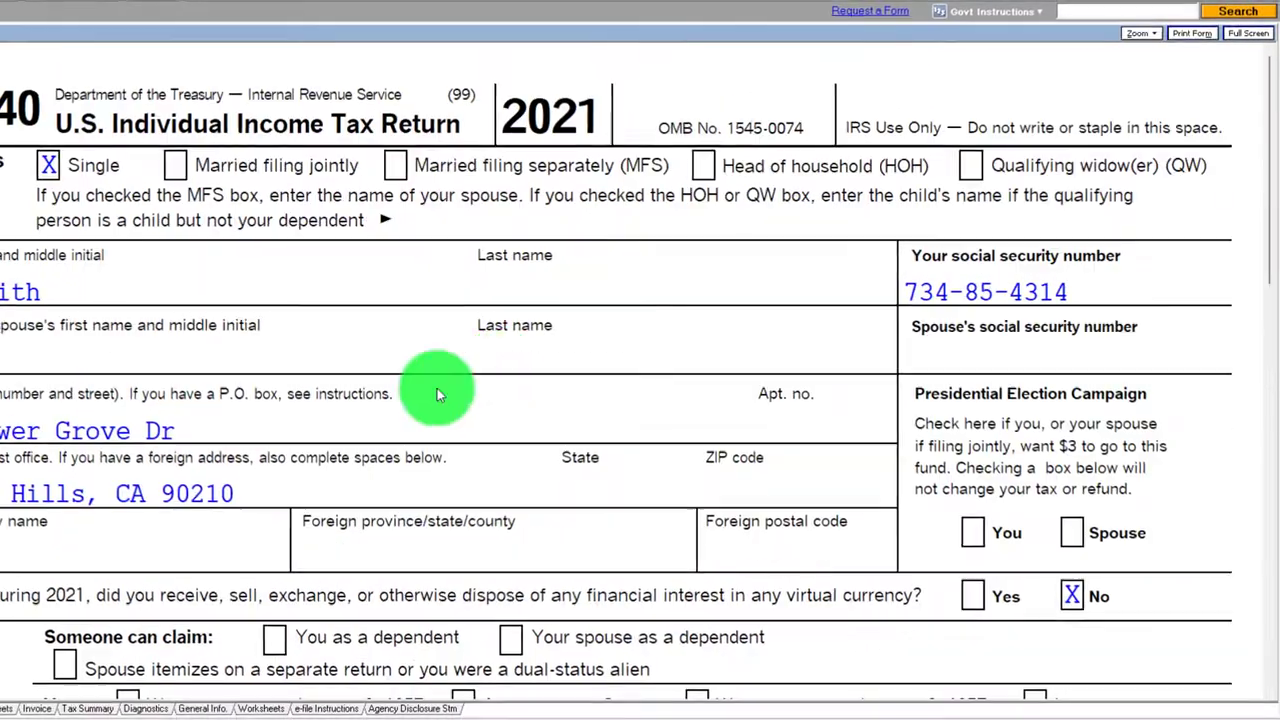
pyautogui.scroll(-5, 643, 337)
pyautogui.scroll(-3, 663, 358)
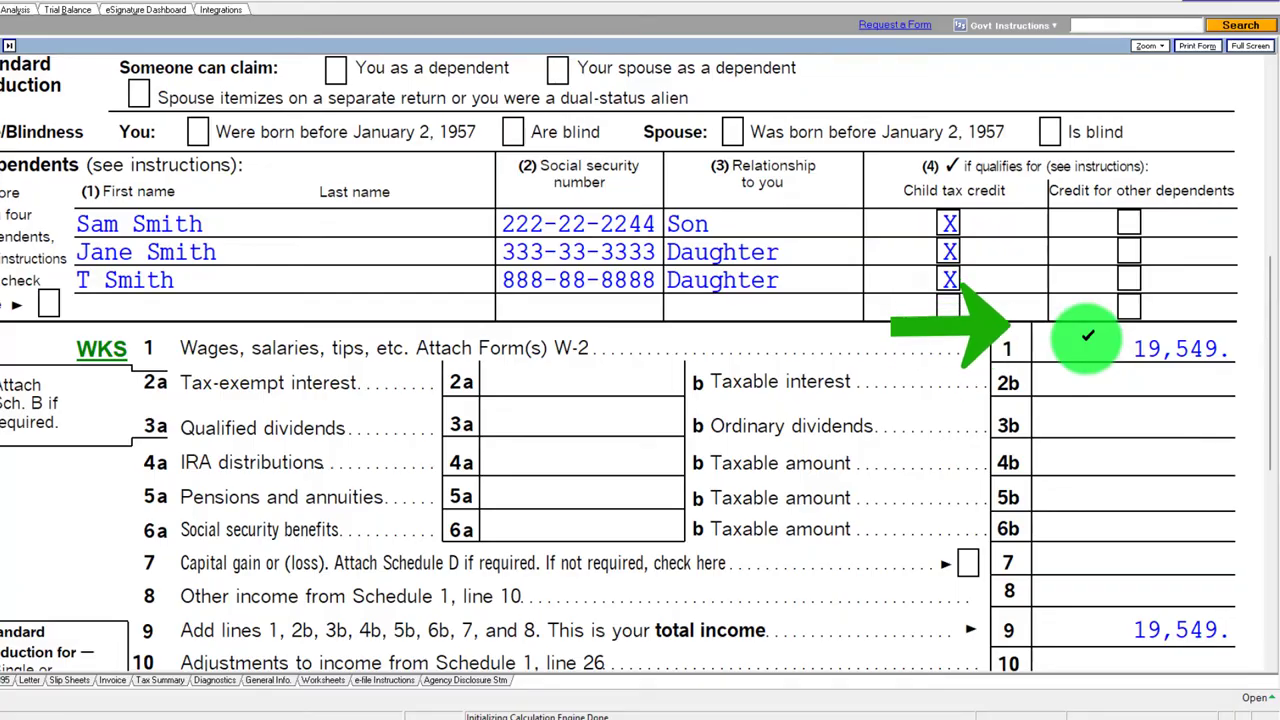
# Switch to the 2021 Instruction 1040 PDF in Adobe Acrobat Reader and examine the Earned Income Credit table across income ranges, filing statuses and number of children
pyautogui.click(749, 709)
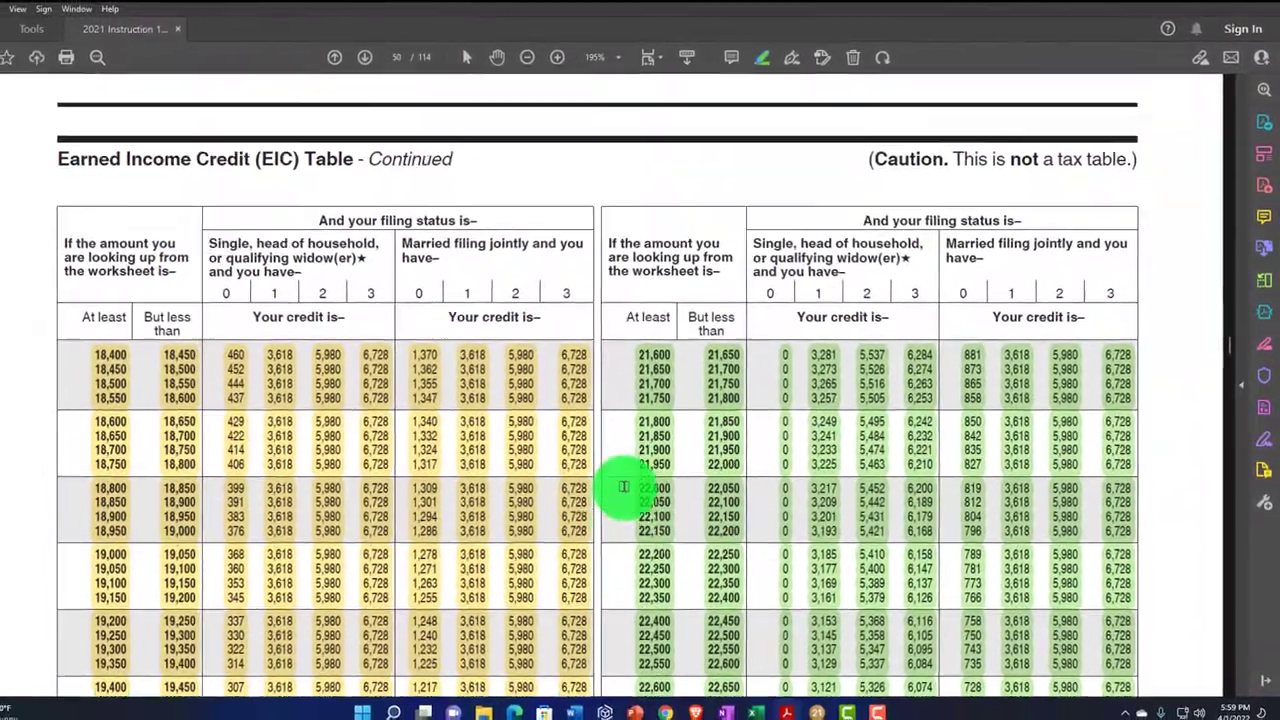
pyautogui.scroll(8, 623, 486)
pyautogui.scroll(3, 644, 485)
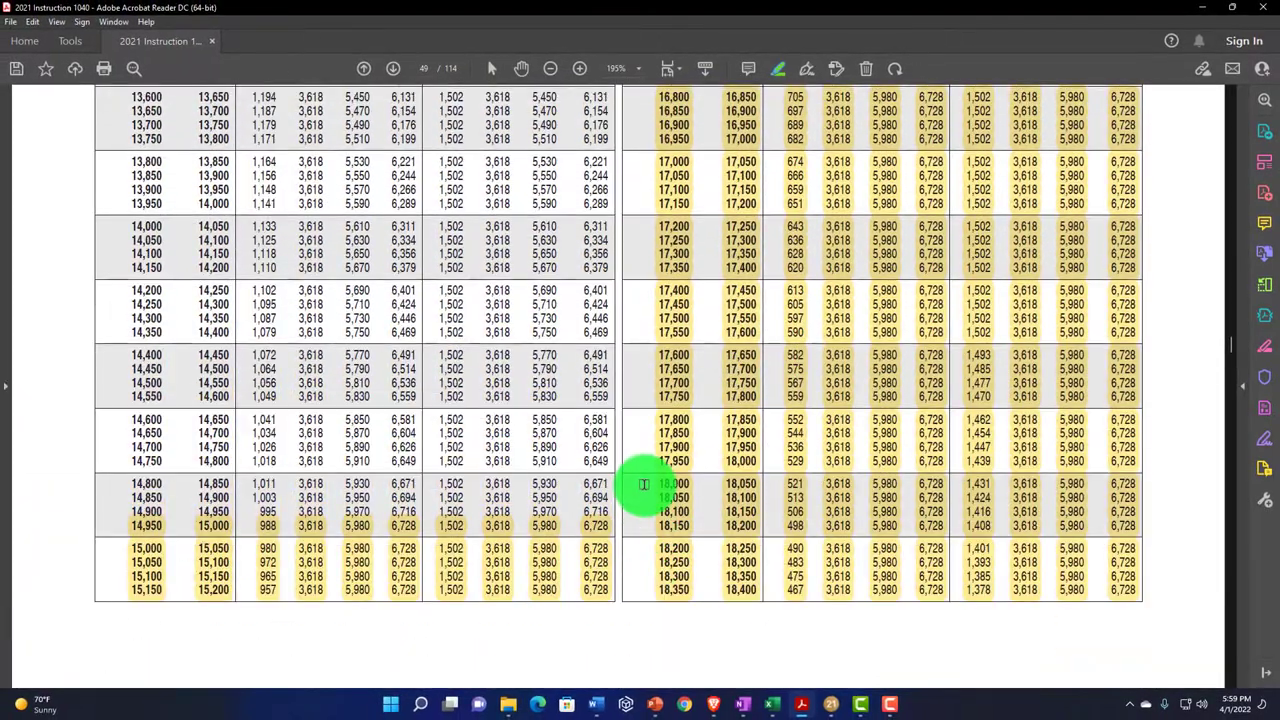
pyautogui.scroll(-8, 644, 486)
pyautogui.scroll(-10, 649, 486)
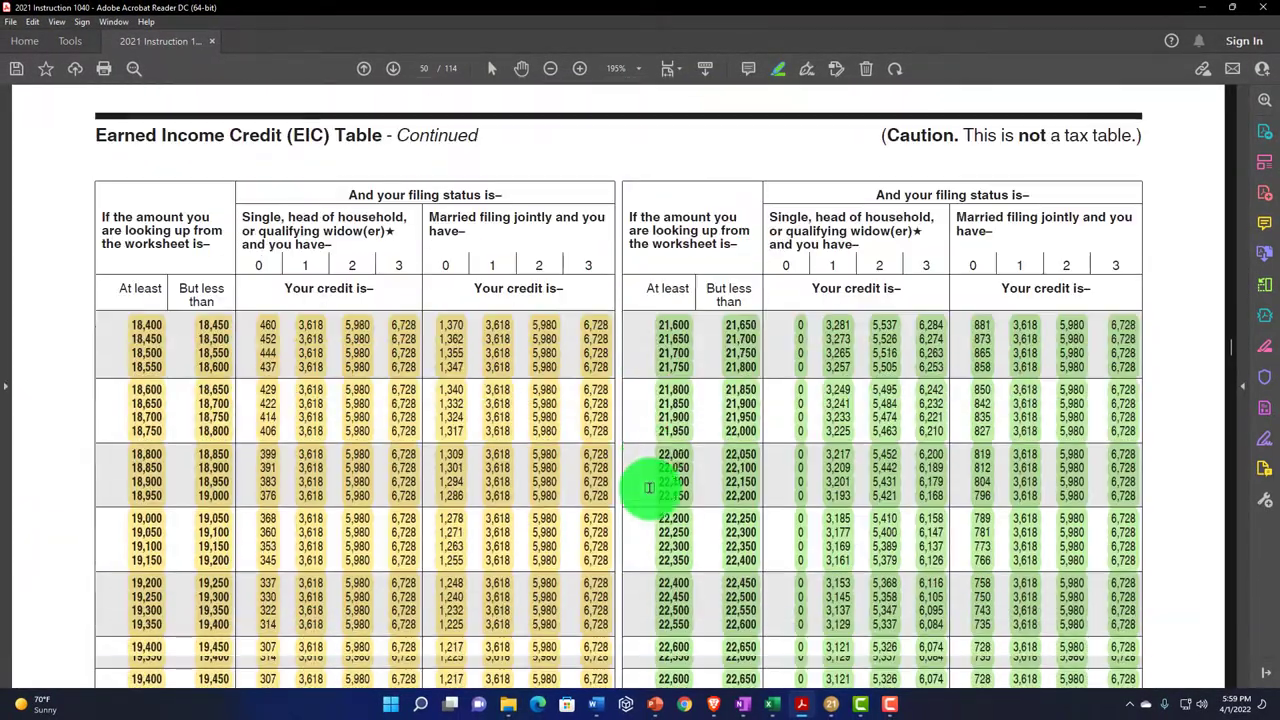
pyautogui.scroll(-5, 649, 487)
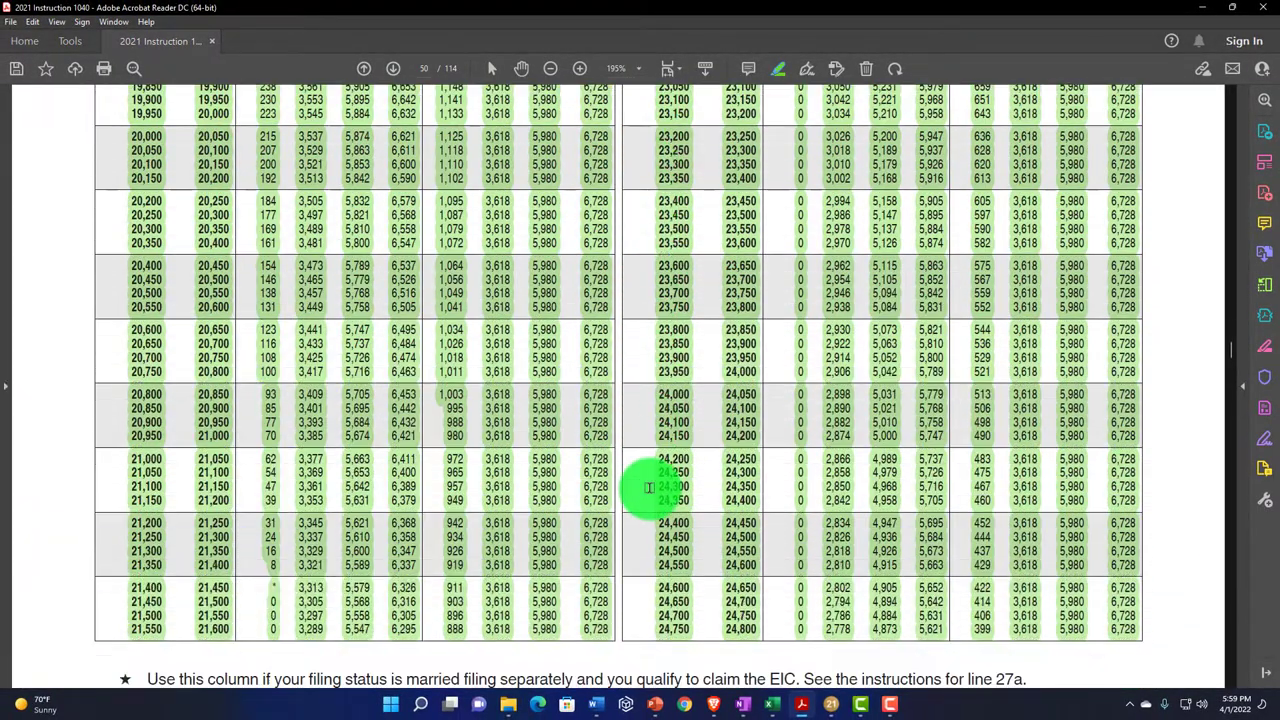
pyautogui.scroll(-13, 649, 487)
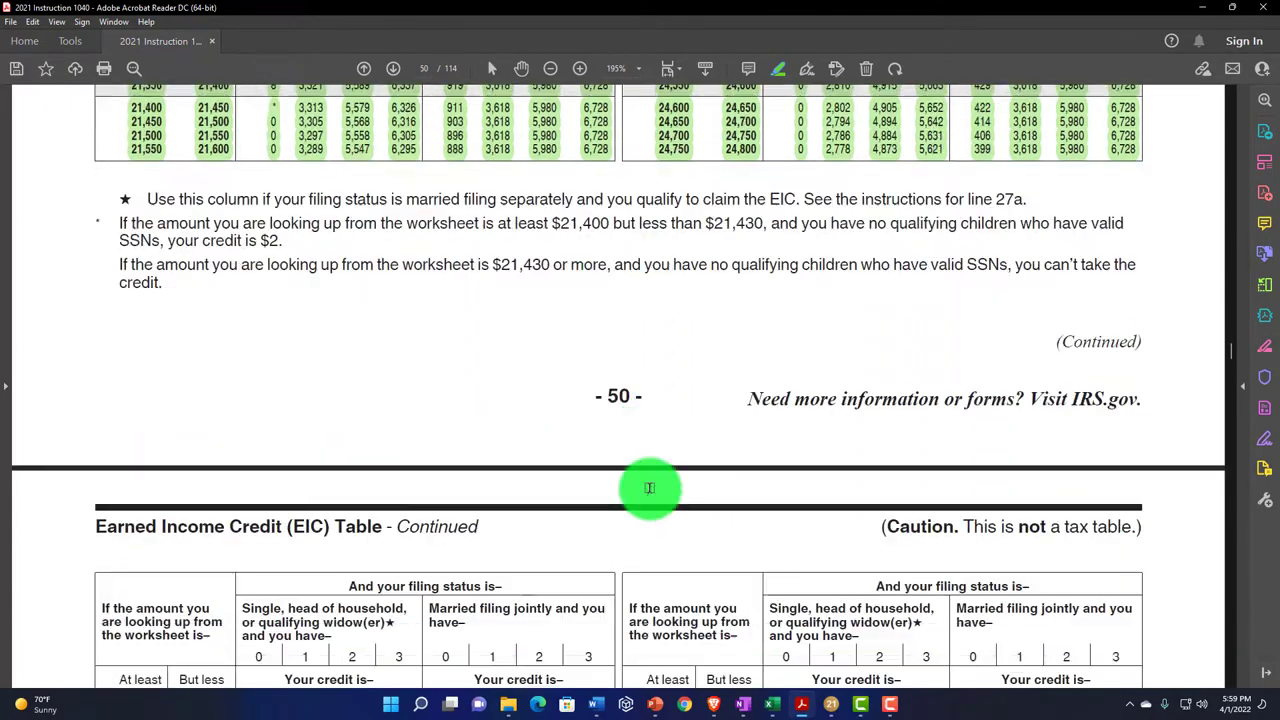
pyautogui.scroll(-5, 407, 443)
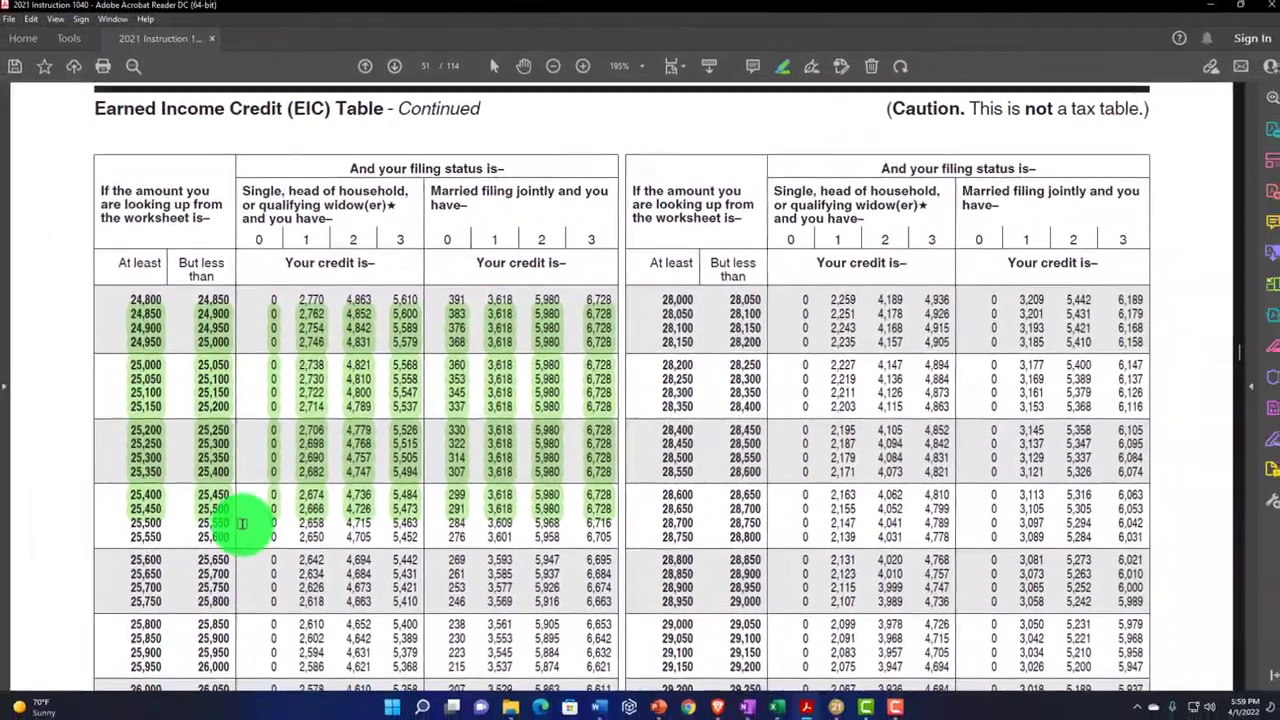
pyautogui.scroll(10, 254, 535)
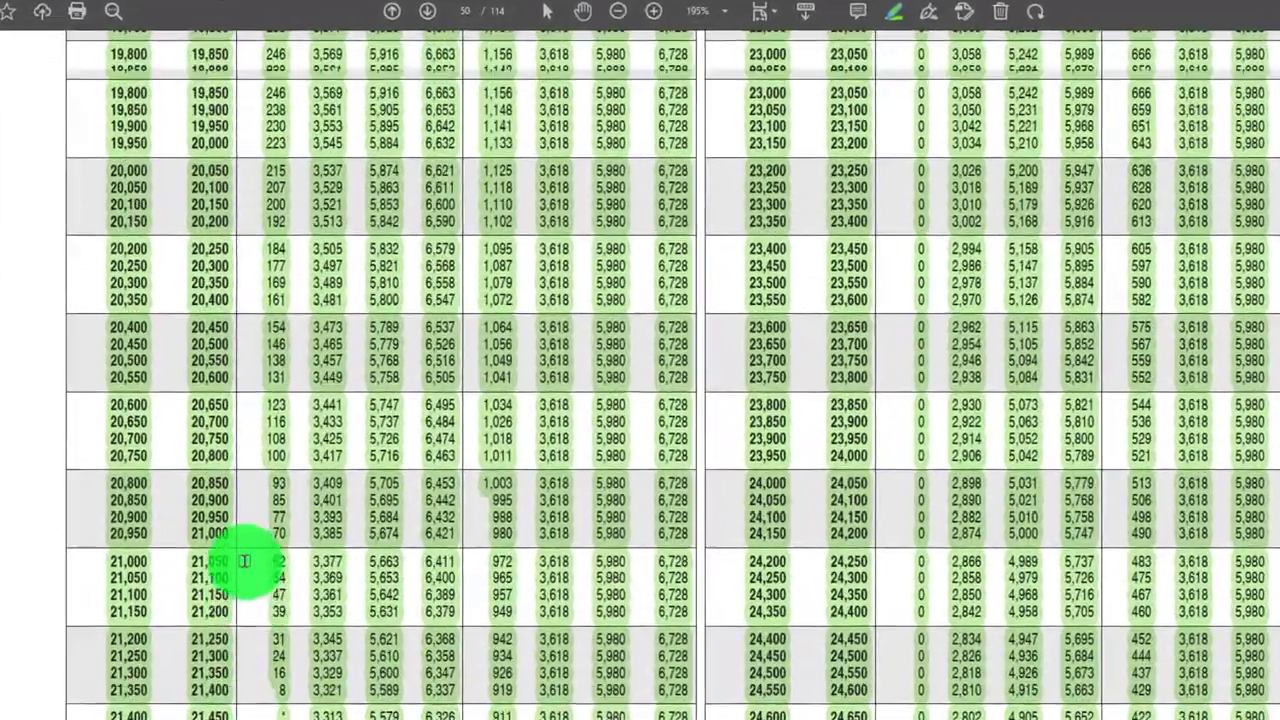
pyautogui.scroll(5, 244, 562)
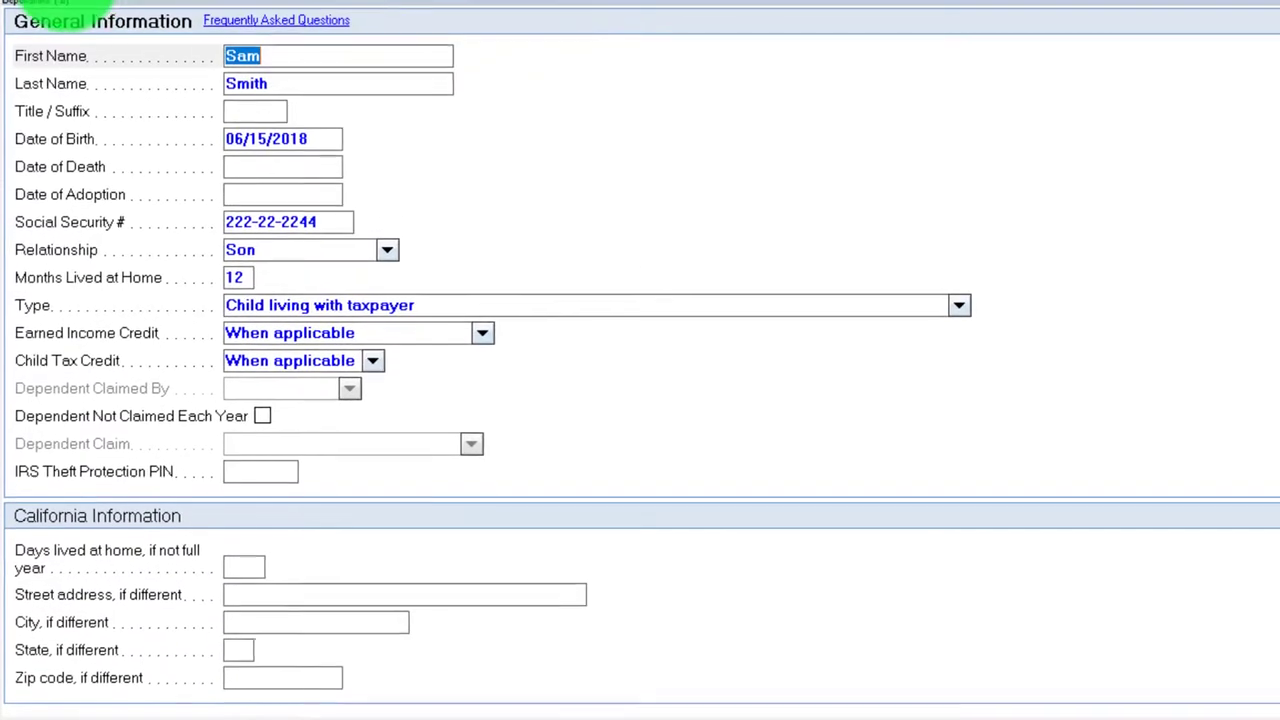
# In the Wages, Salaries, Tips input of the tax return, set the W-2 wages to 14,950
pyautogui.click(80, 8)
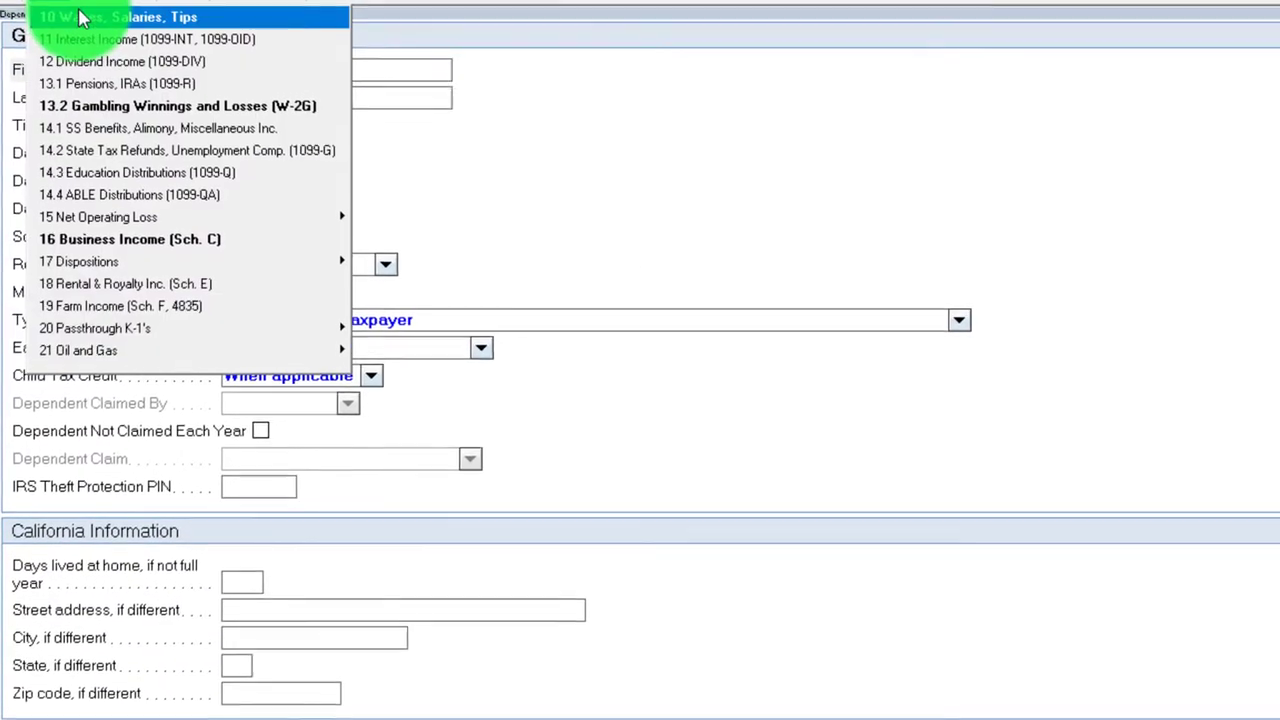
pyautogui.click(80, 16)
pyautogui.click(908, 160)
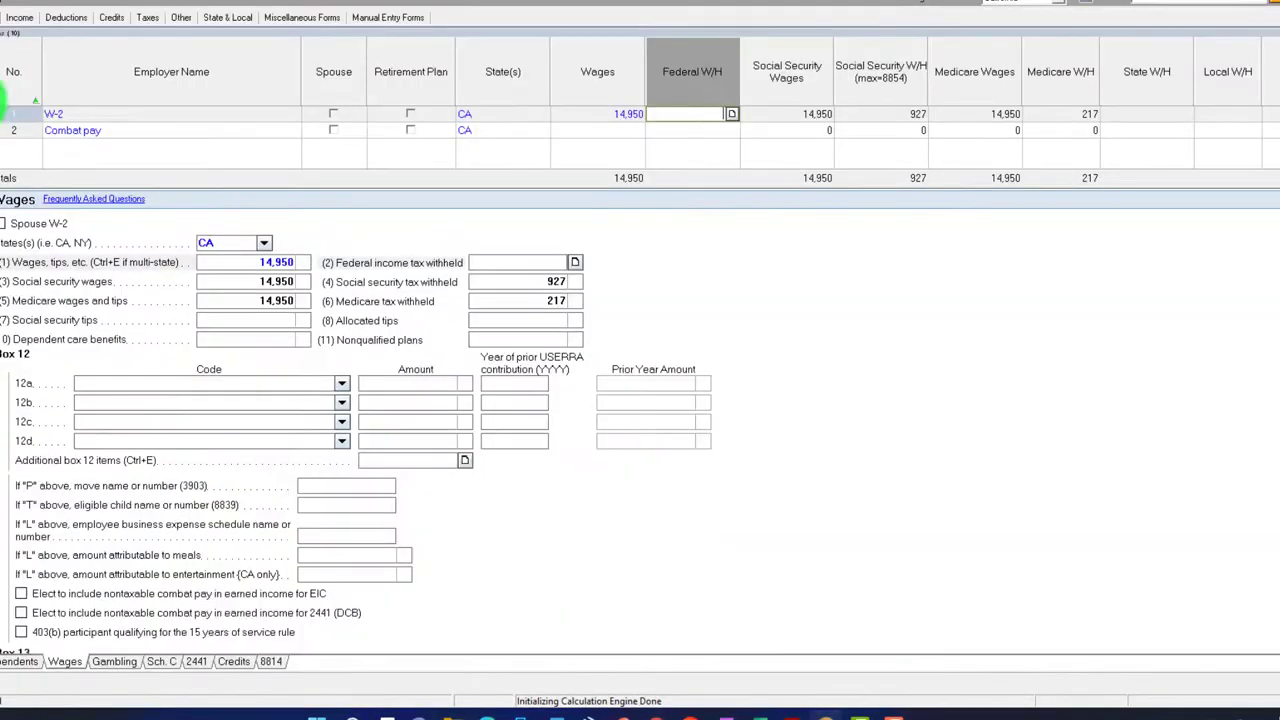
# Include the fourth dependent on the return and set that child's Earned Income Credit to When applicable
pyautogui.click(18, 661)
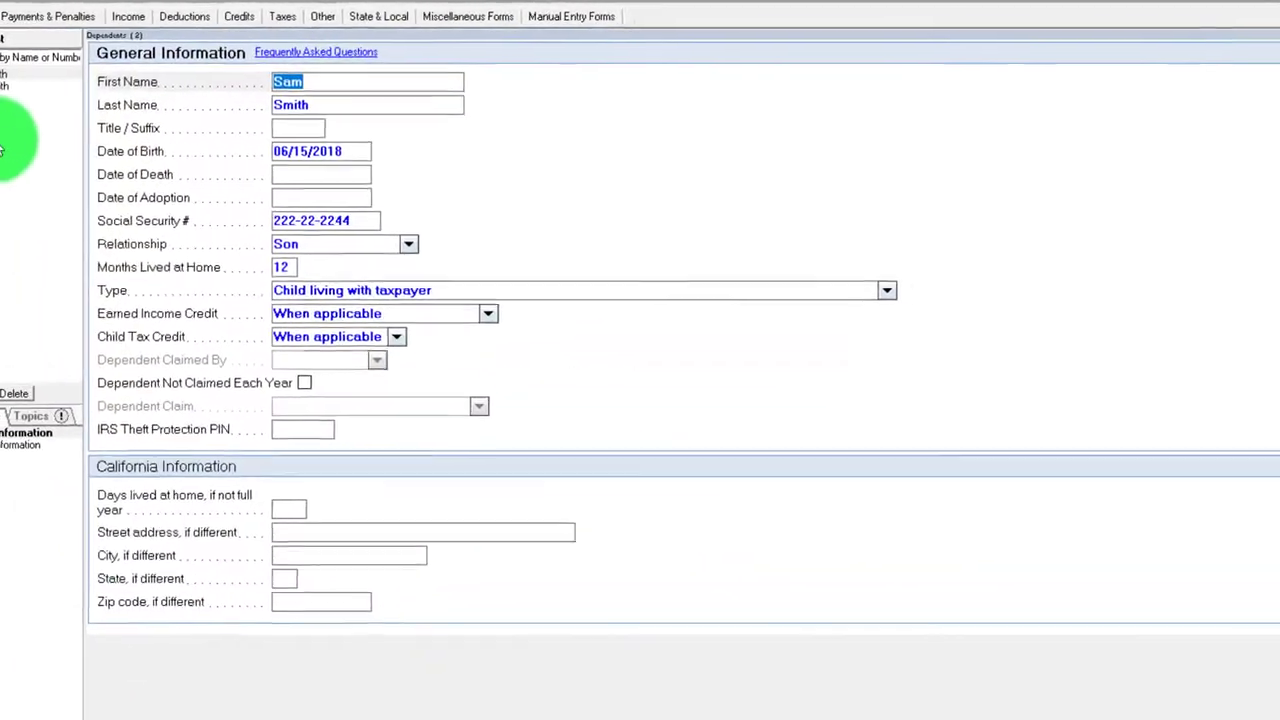
pyautogui.click(32, 122)
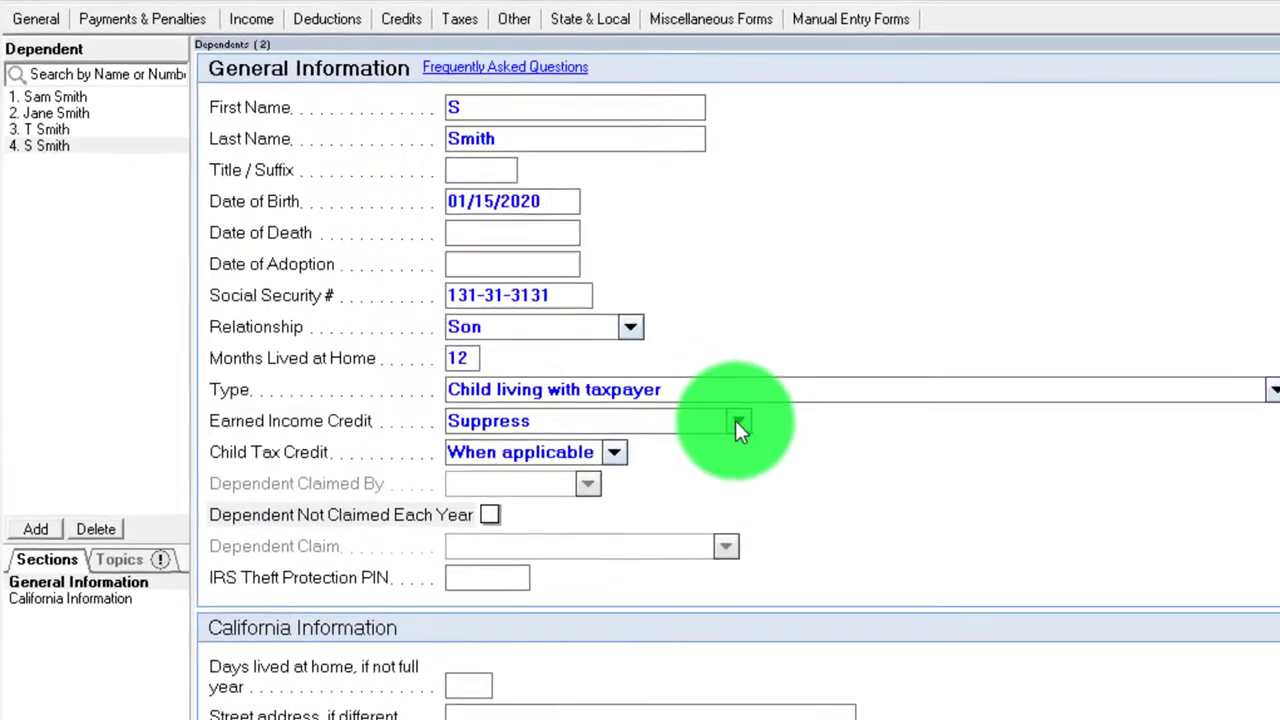
pyautogui.click(738, 423)
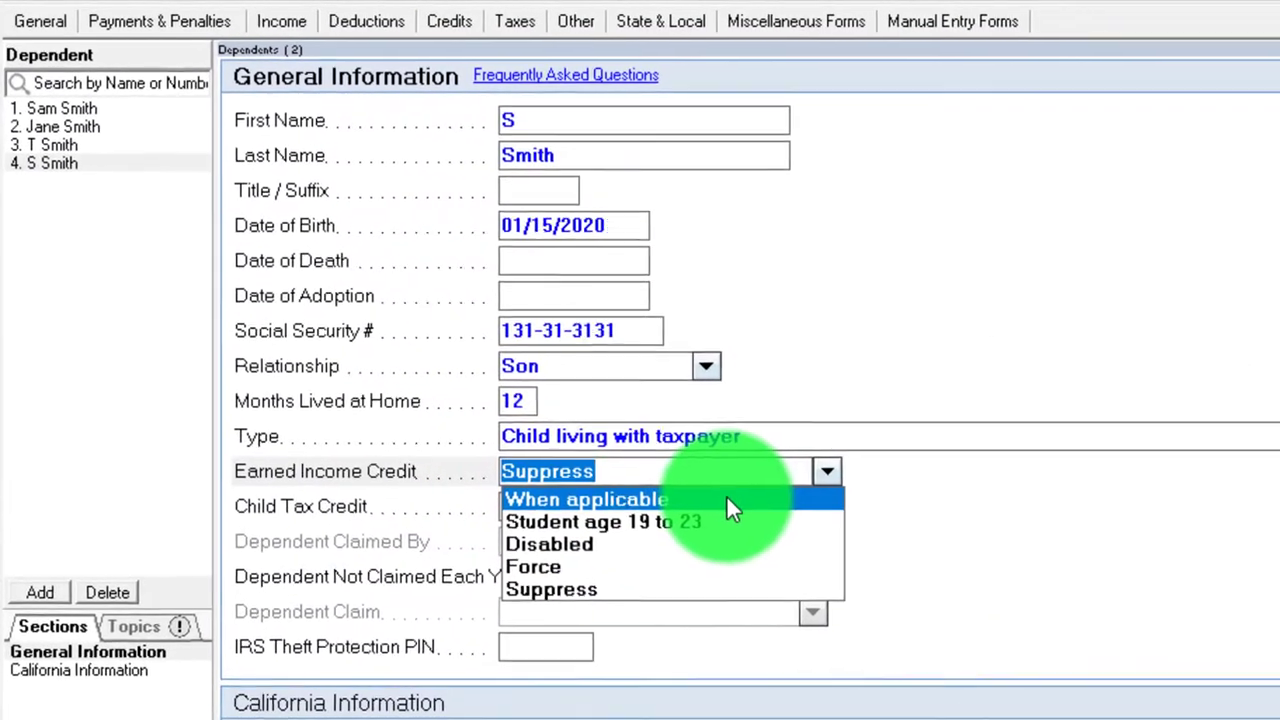
pyautogui.click(665, 440)
# Examine the dependents, wages and earned income credit line 27a on the recalculated Form 1040
pyautogui.click(198, 8)
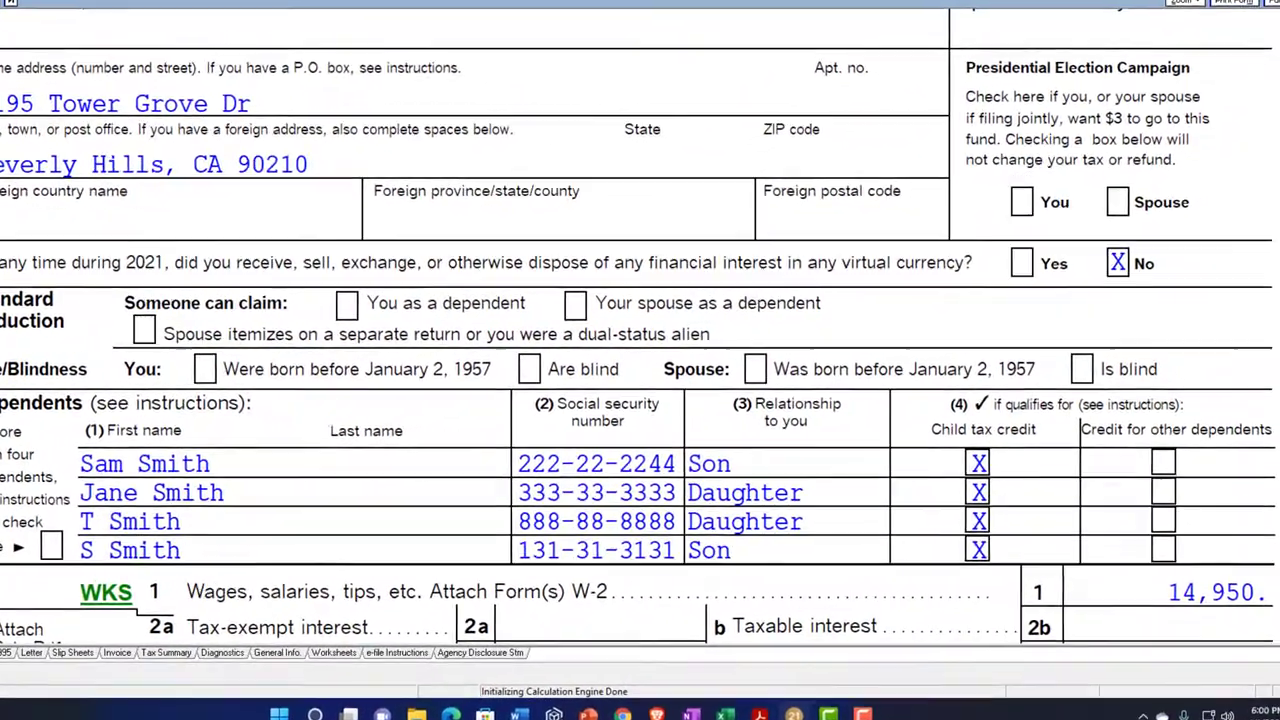
pyautogui.scroll(-10, 176, 455)
pyautogui.scroll(-3, 170, 450)
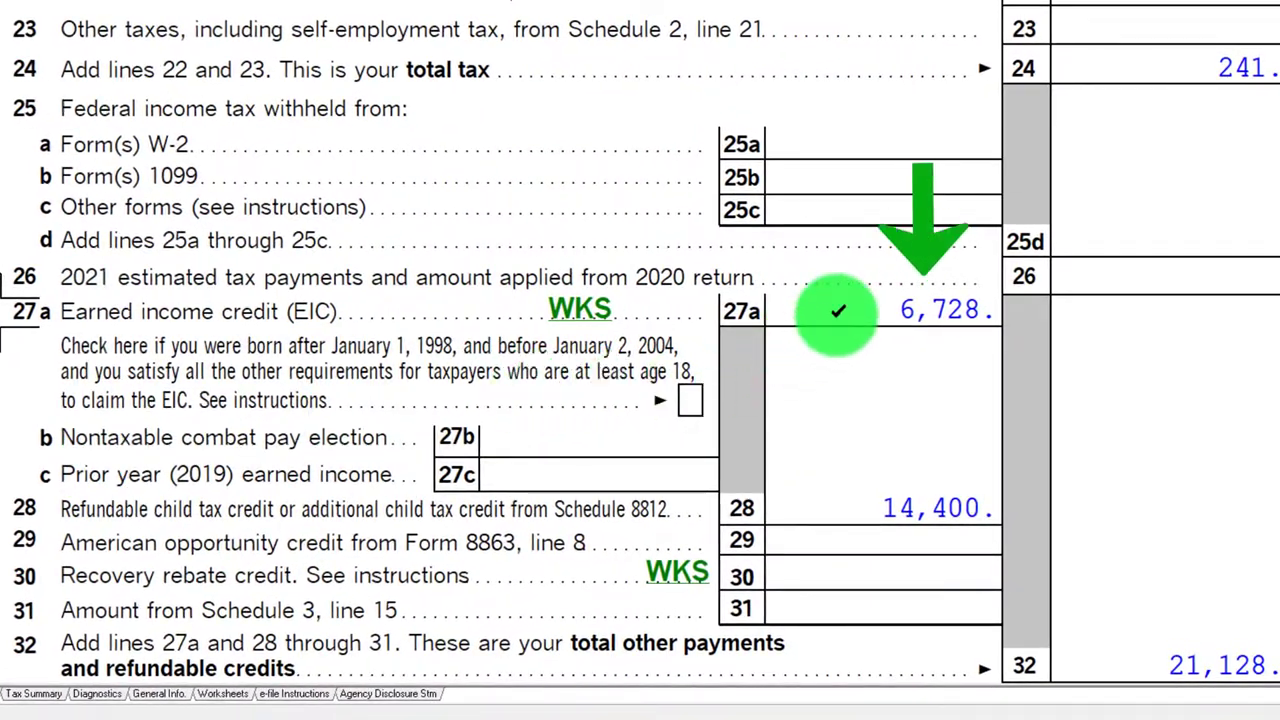
# Return to the Wages, Salaries, Tips input and set the W-2 wages to 10,000
pyautogui.click(578, 325)
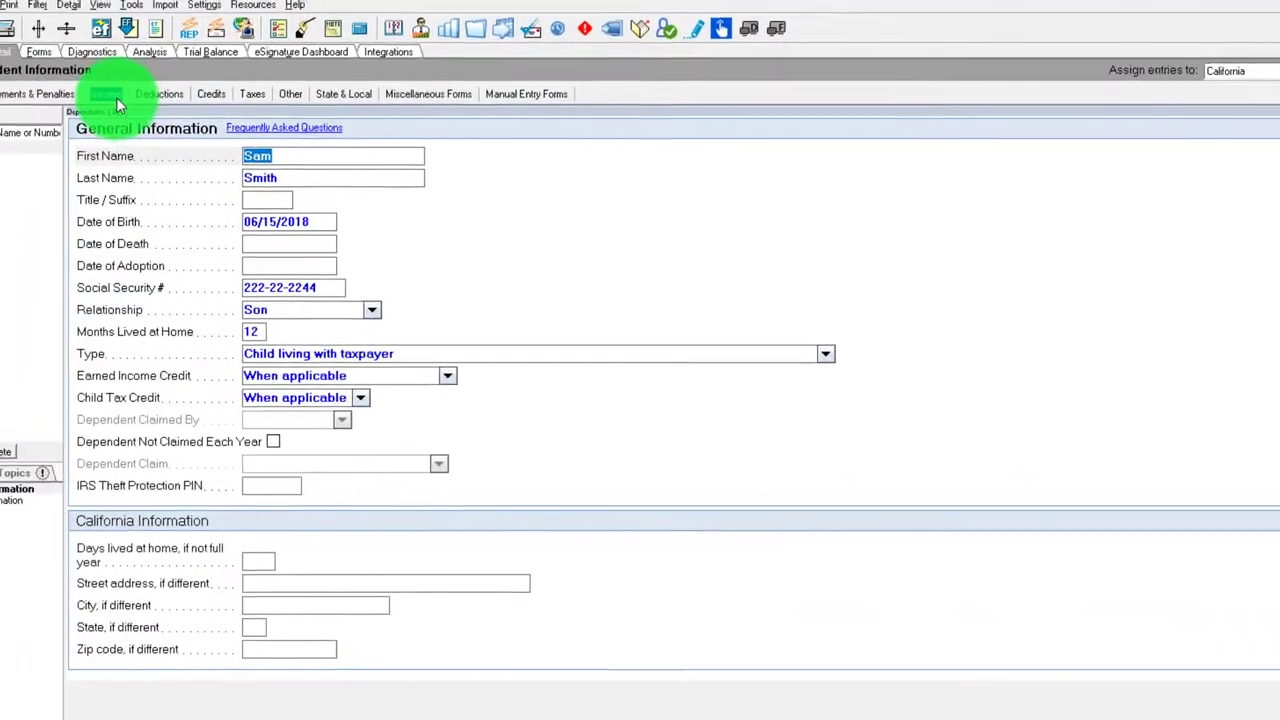
pyautogui.click(117, 106)
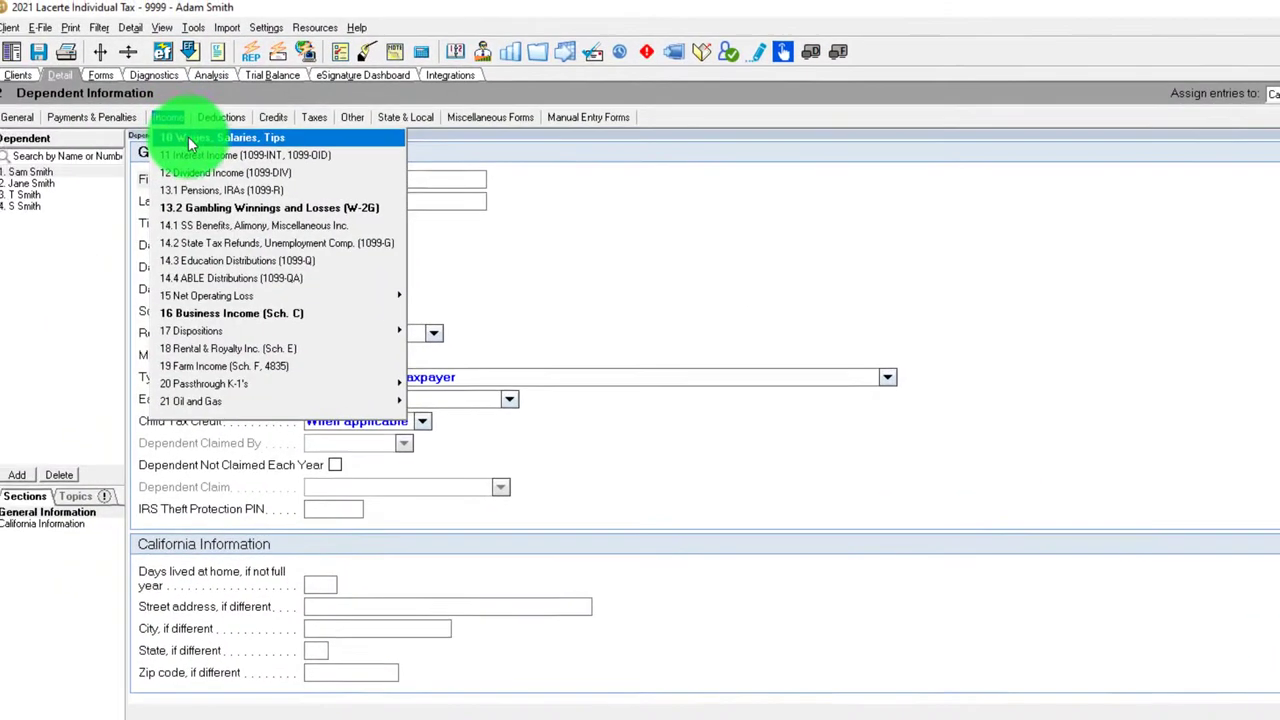
pyautogui.click(126, 120)
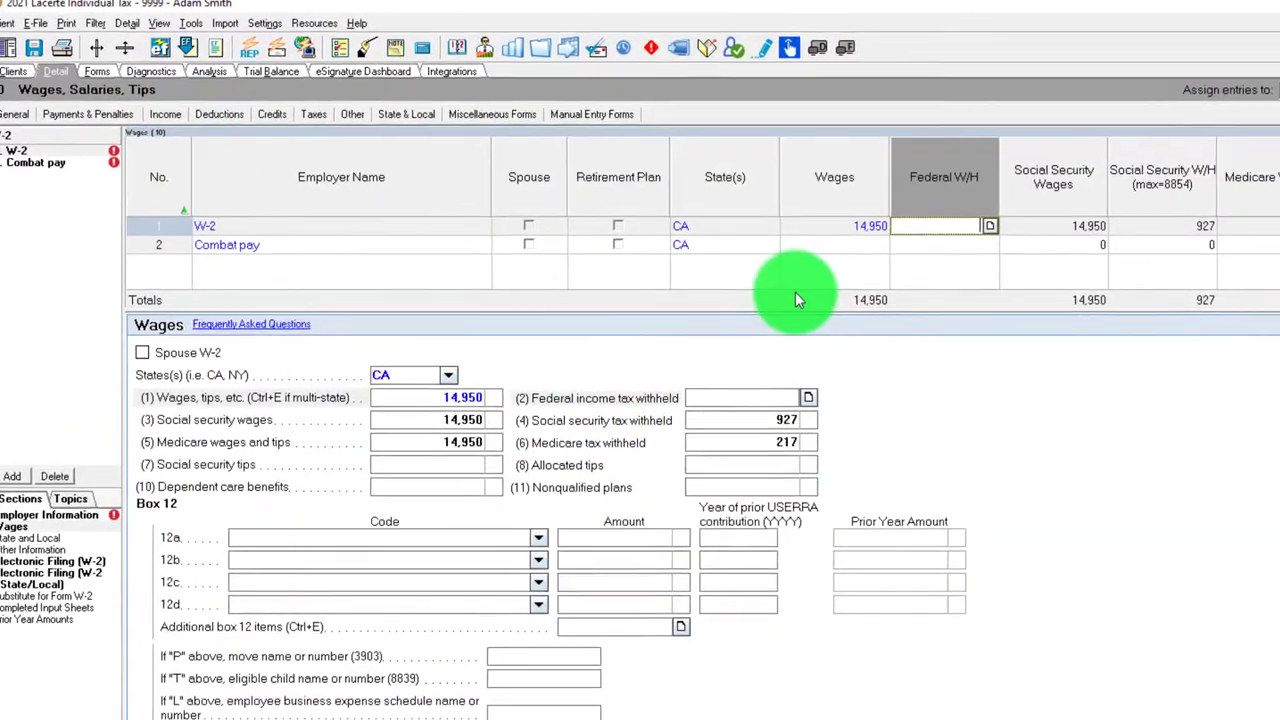
pyautogui.click(830, 213)
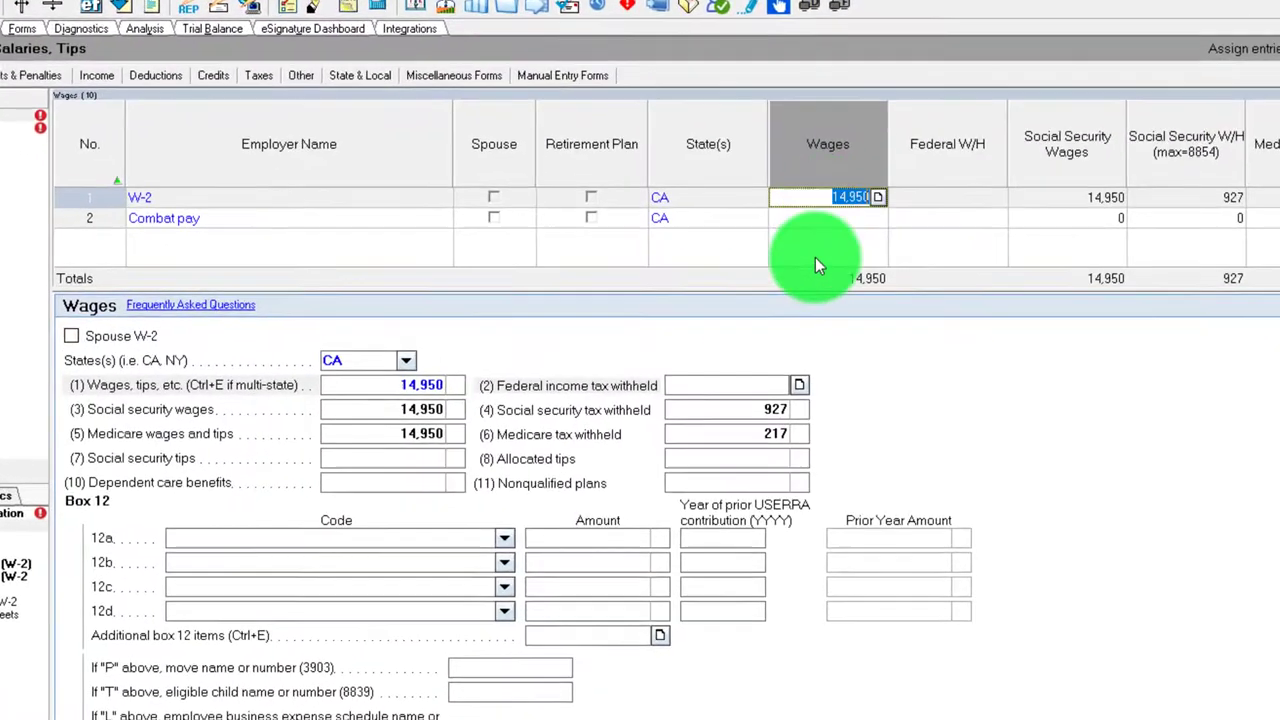
pyautogui.write('10000')
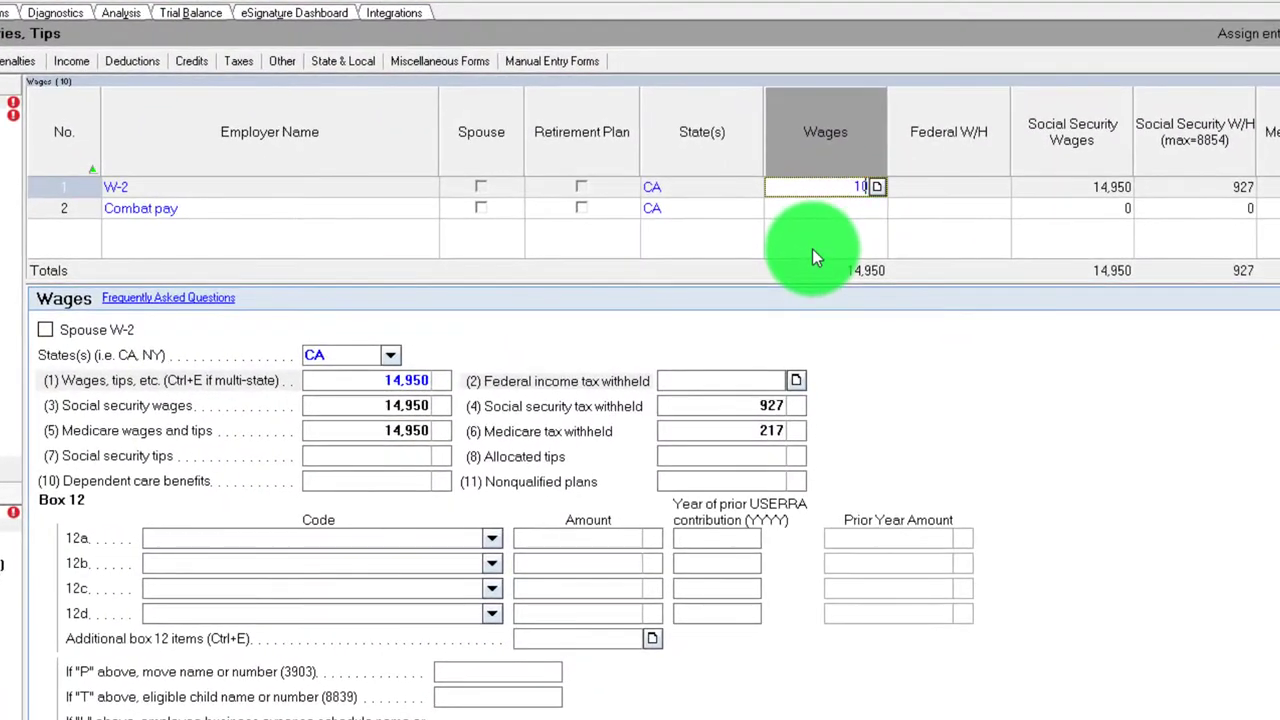
pyautogui.press('Tab')
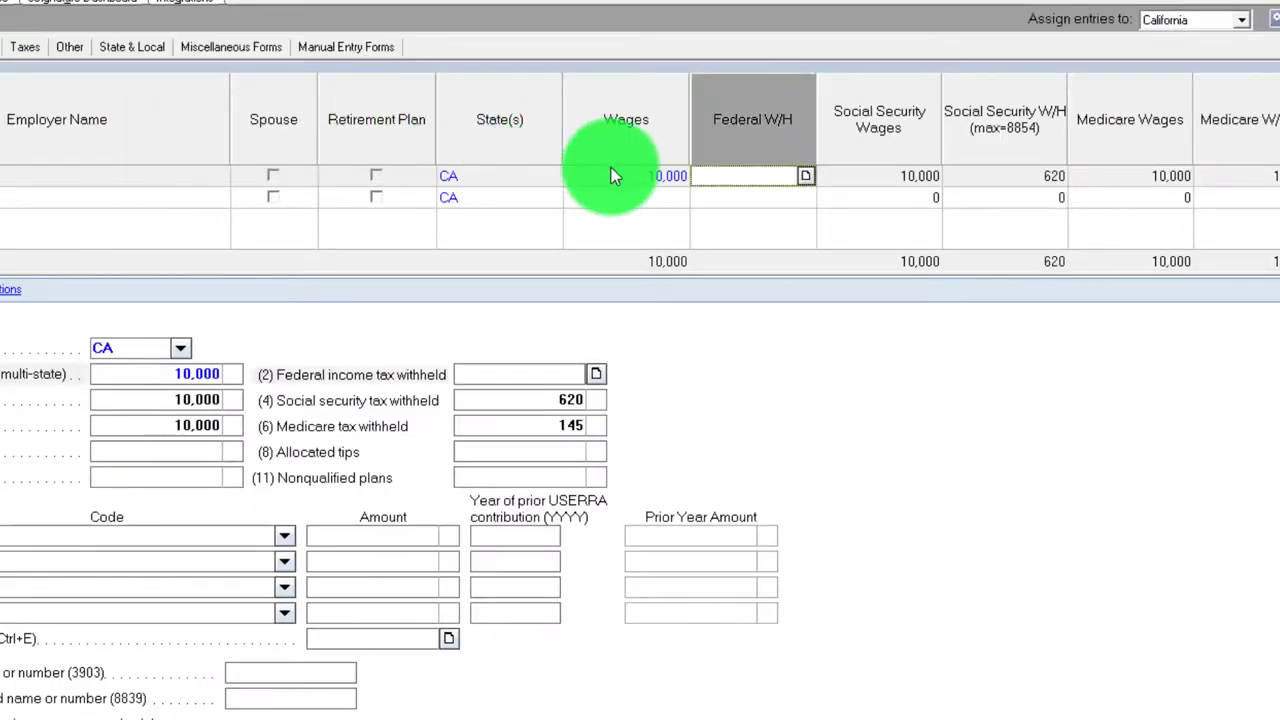
# Try W-2 wages of 7,000, 5,000, 2,000 and 100 in turn
pyautogui.click(613, 175)
pyautogui.press('Tab')
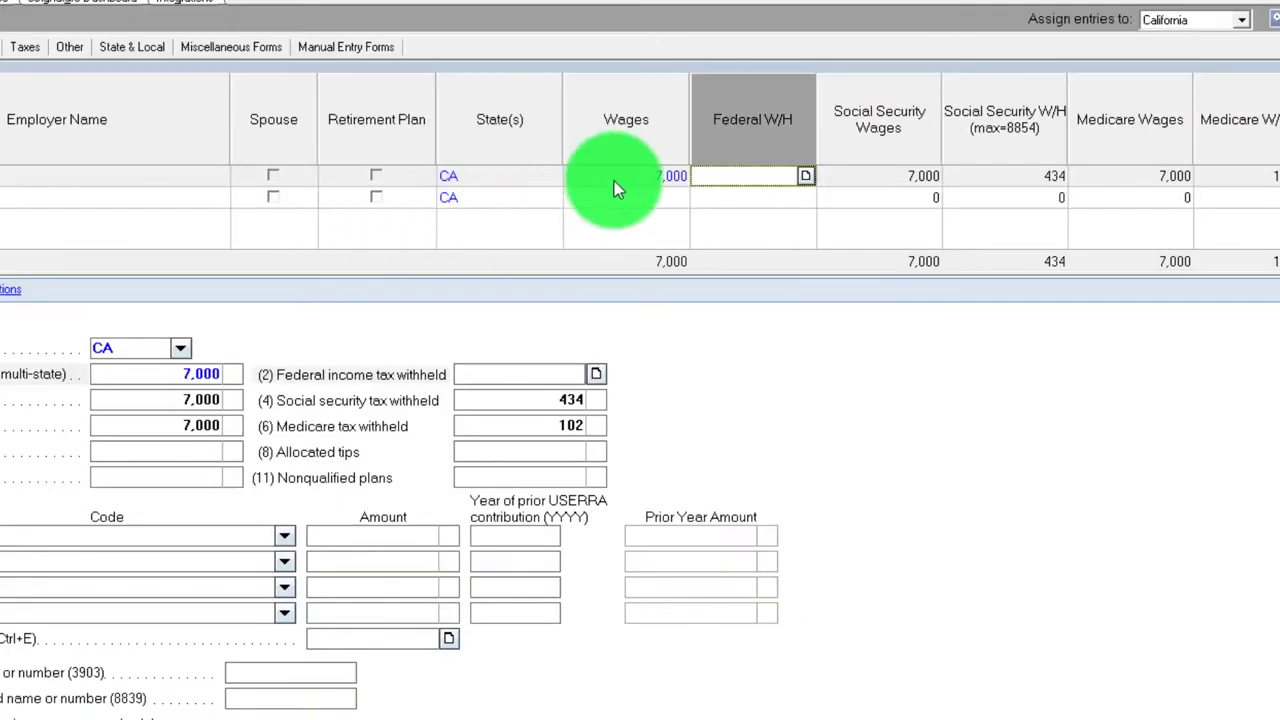
pyautogui.write('5000')
pyautogui.press('Tab')
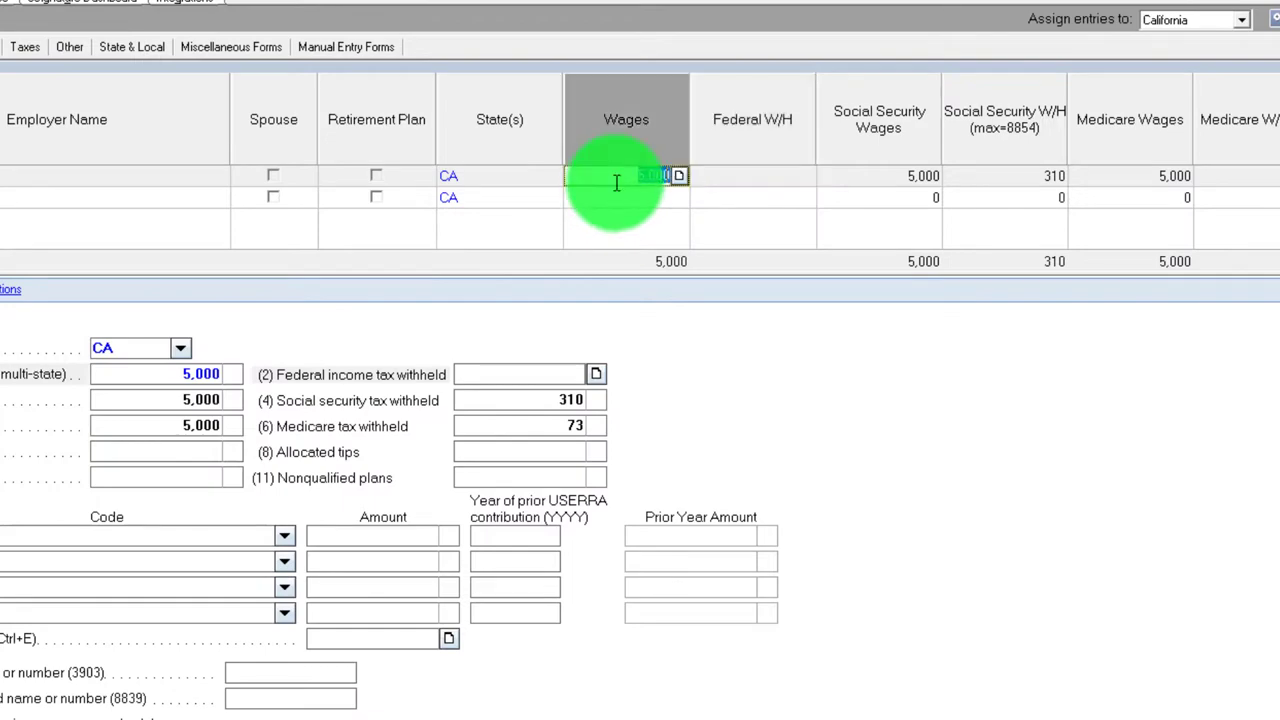
pyautogui.press('Tab')
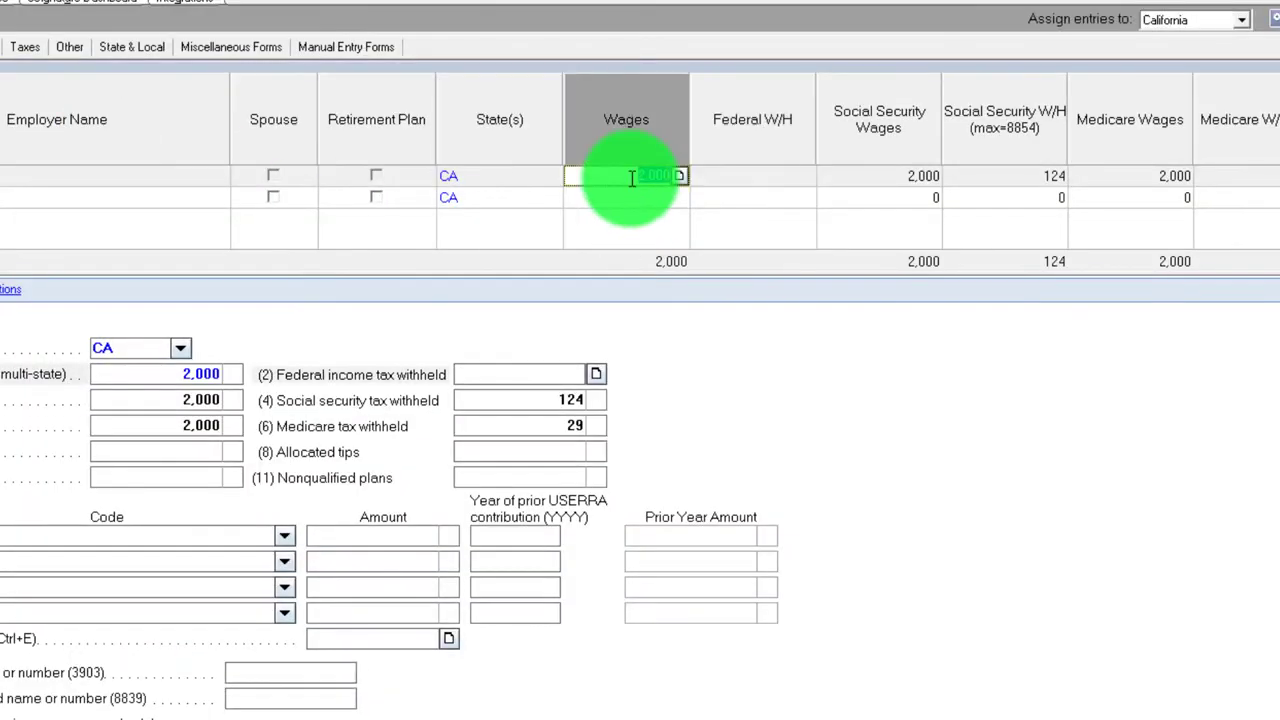
pyautogui.press('Tab')
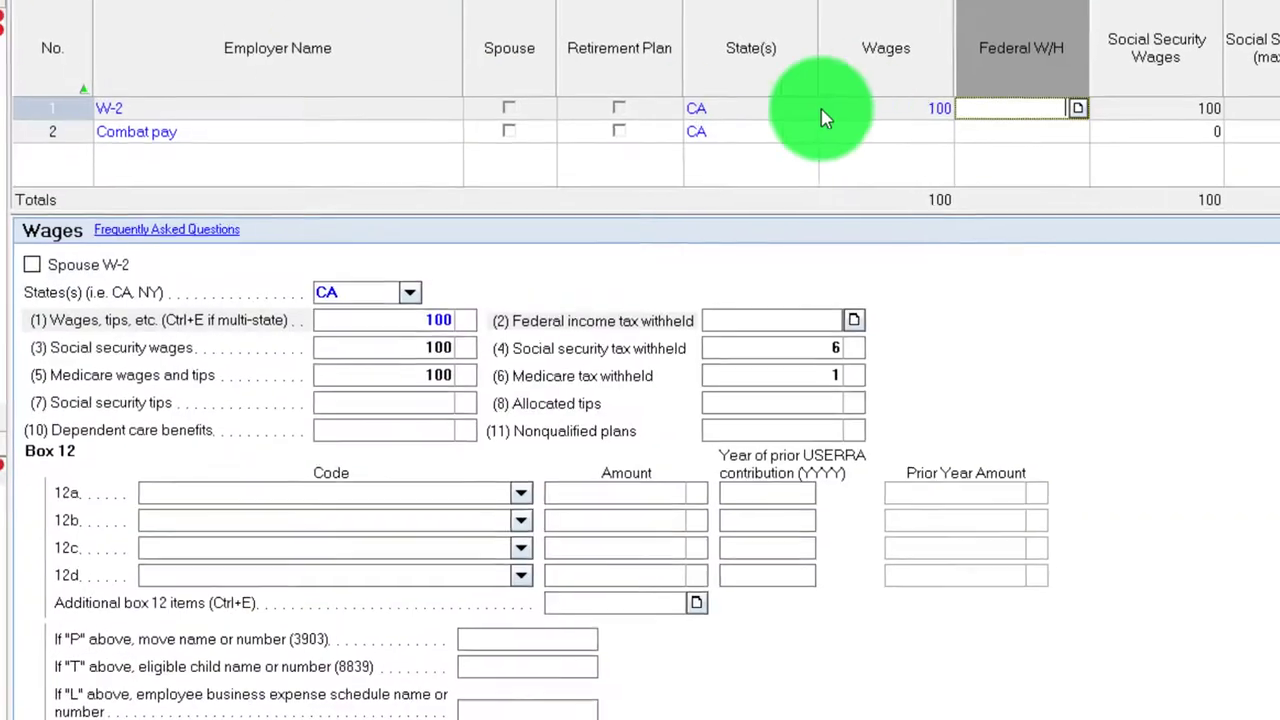
# Set the W-2 wages to 14,950 and consult the highlighted income ranges in the IRS EIC table
pyautogui.click(870, 112)
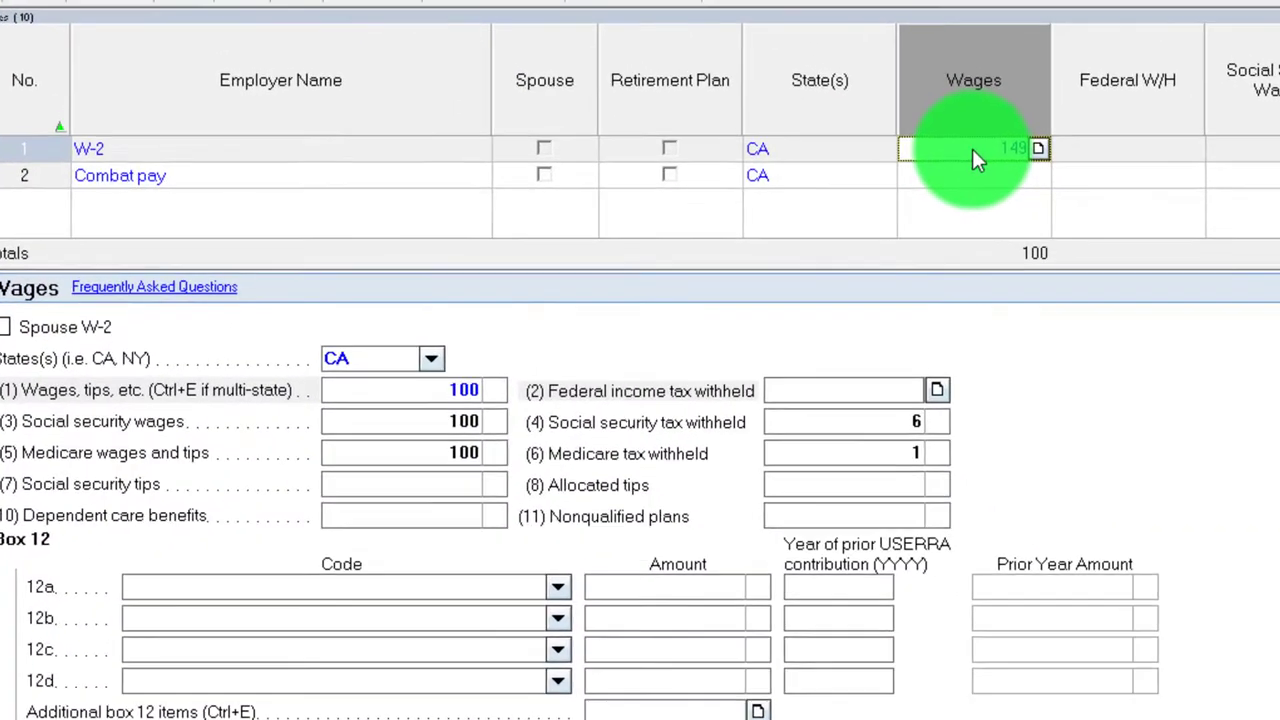
pyautogui.write('14950')
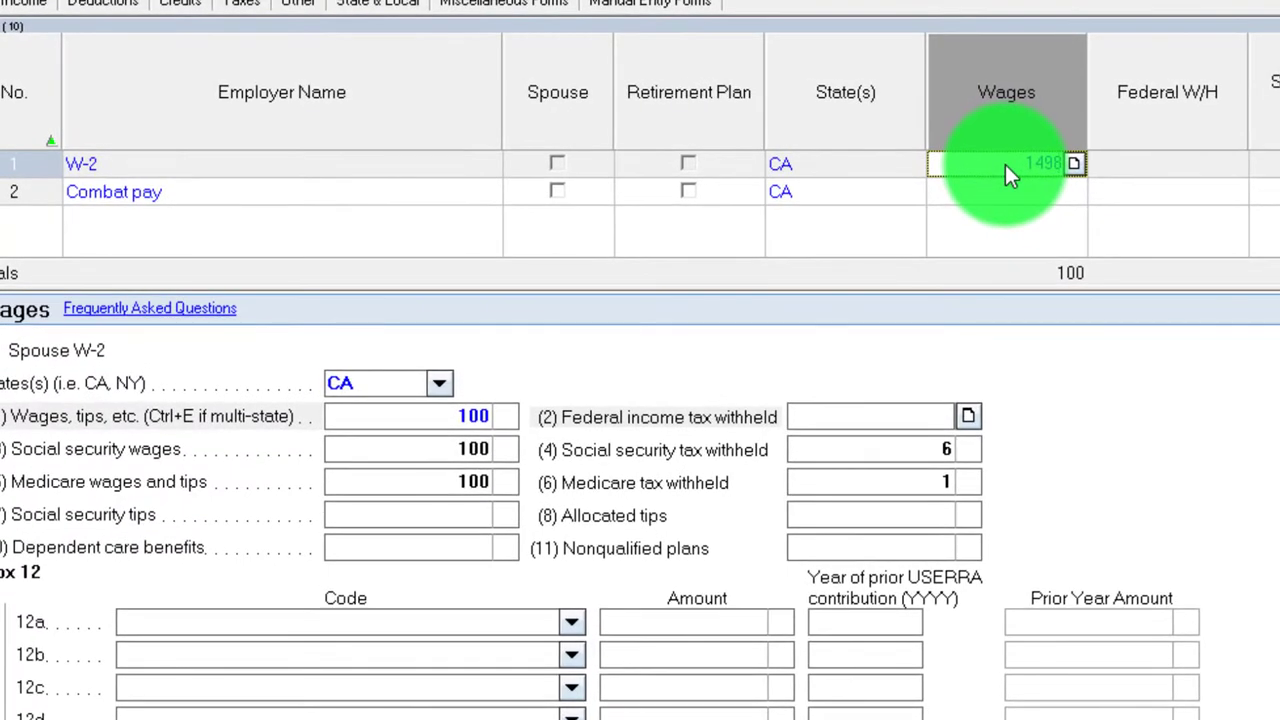
pyautogui.press('Tab')
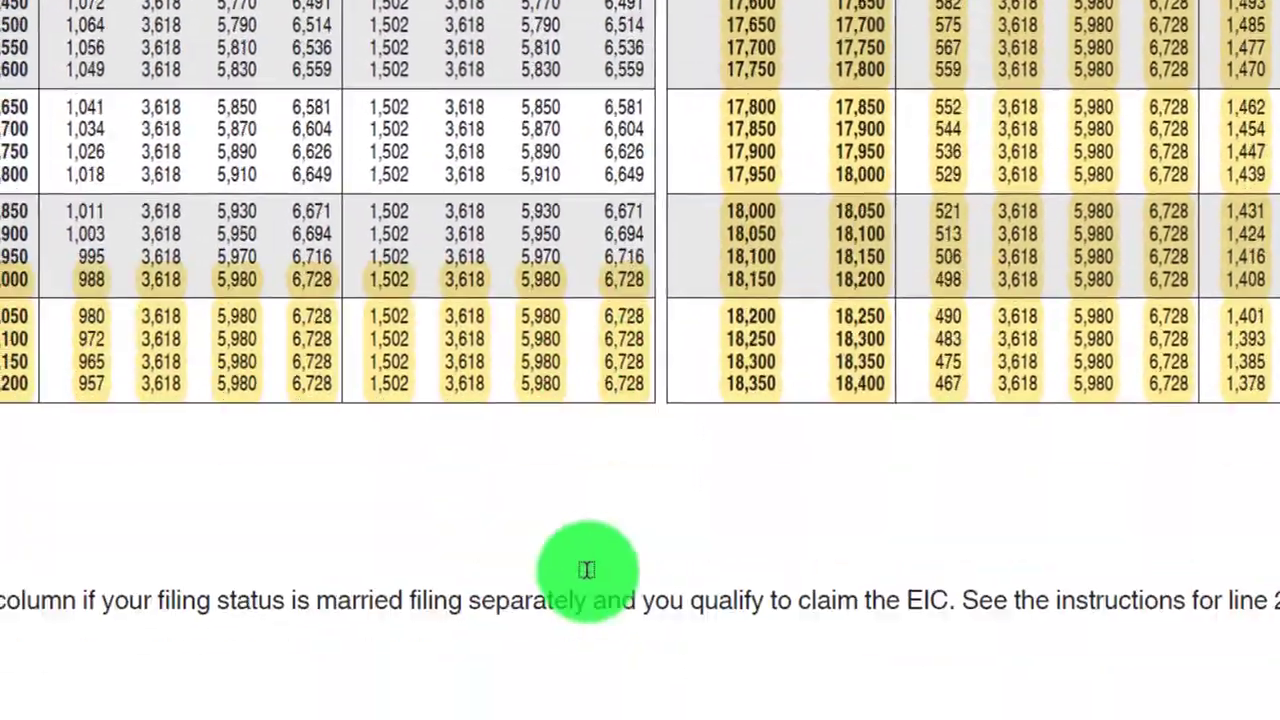
pyautogui.scroll(-10, 646, 585)
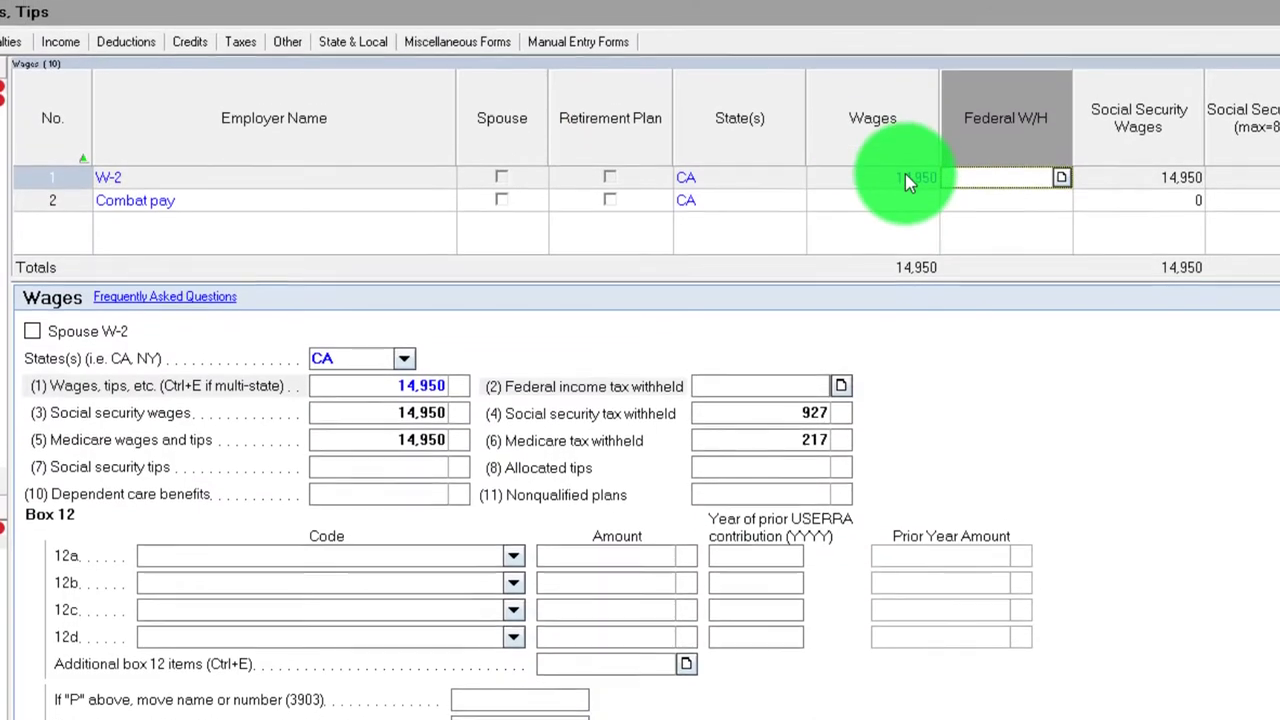
# Try W-2 wages of 19,549 and 19,500 in turn
pyautogui.click(906, 153)
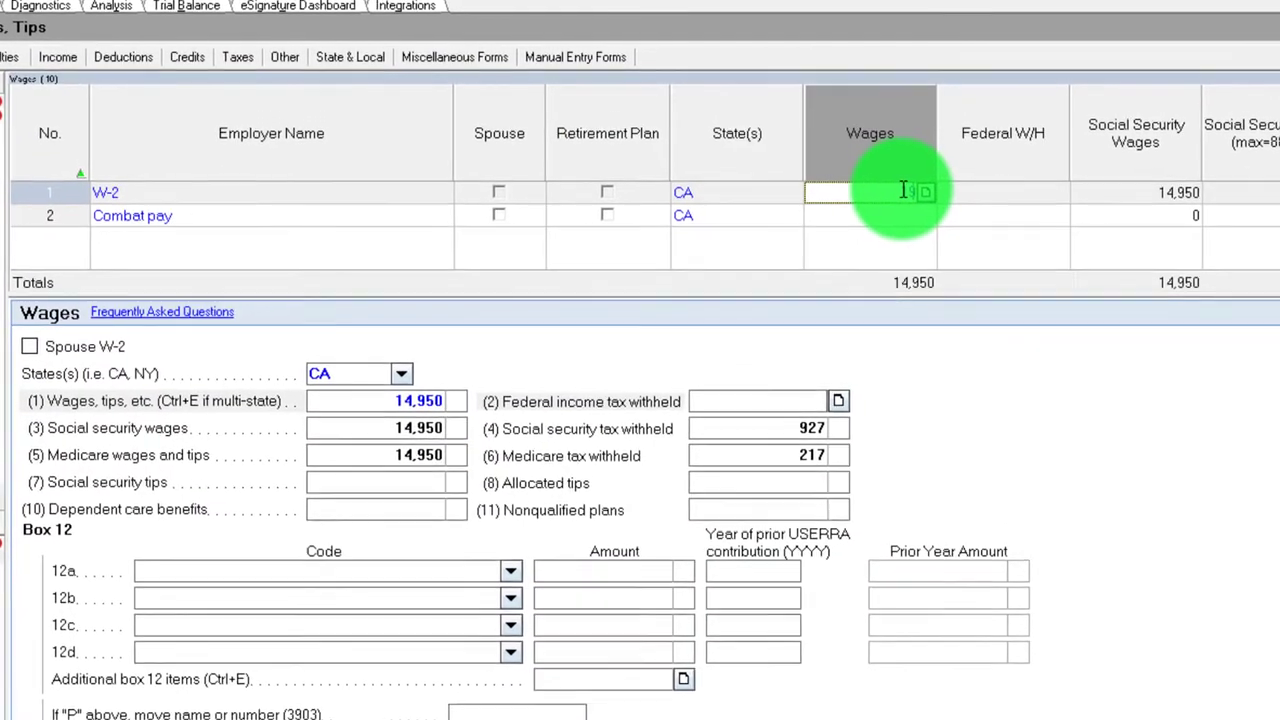
pyautogui.write('19549')
pyautogui.press('Tab')
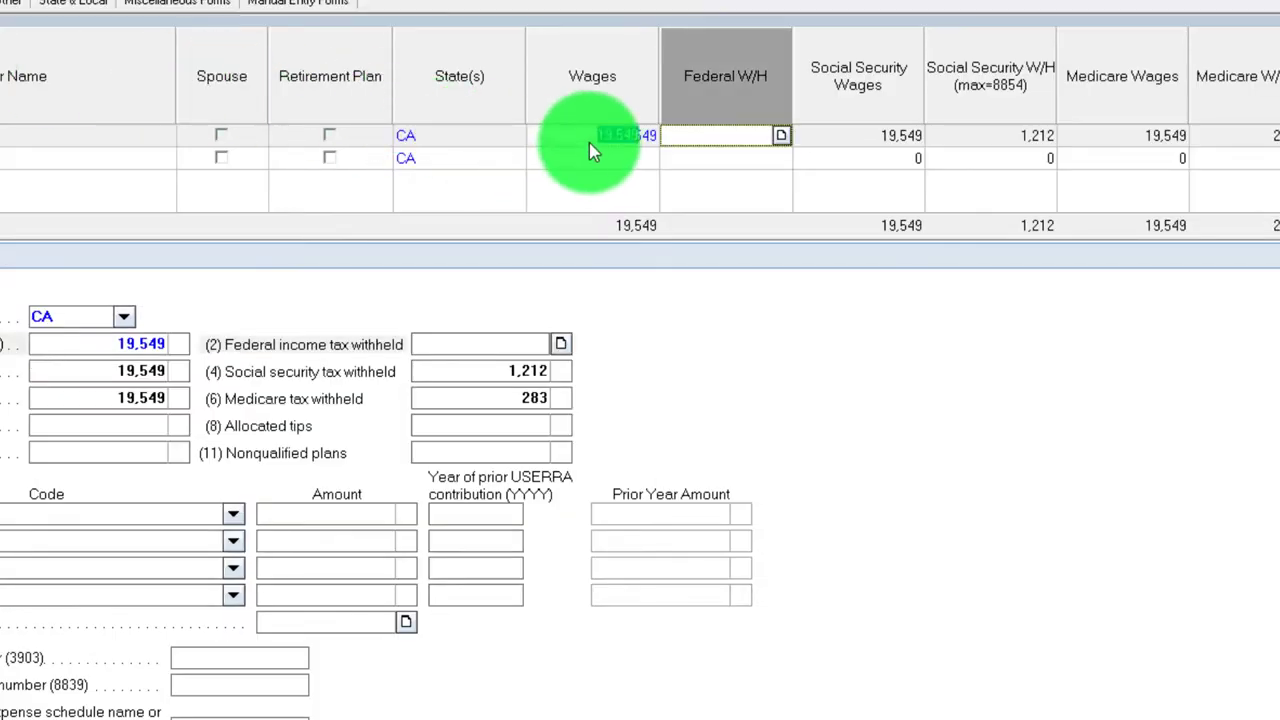
pyautogui.click(589, 145)
pyautogui.write('19500')
pyautogui.press('Tab')
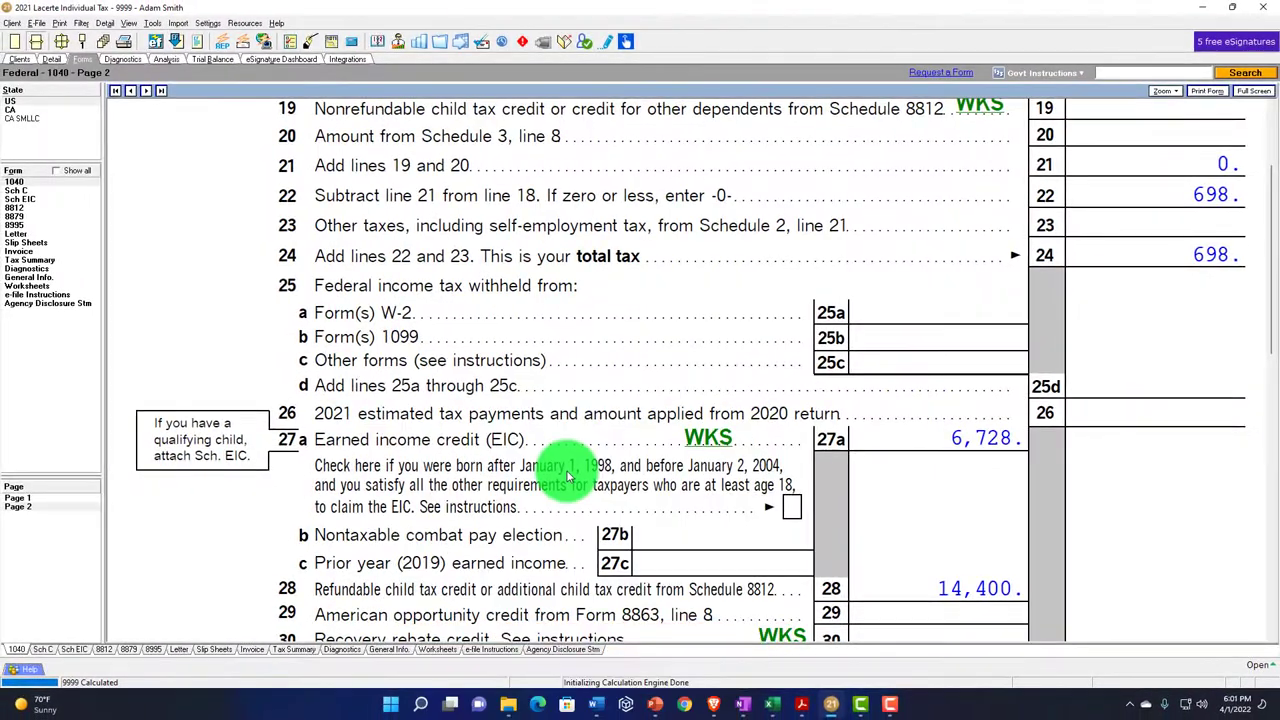
# Return from Form 1040 to the Wages, Salaries, Tips input and set the W-2 wages to 19,550
pyautogui.click(53, 60)
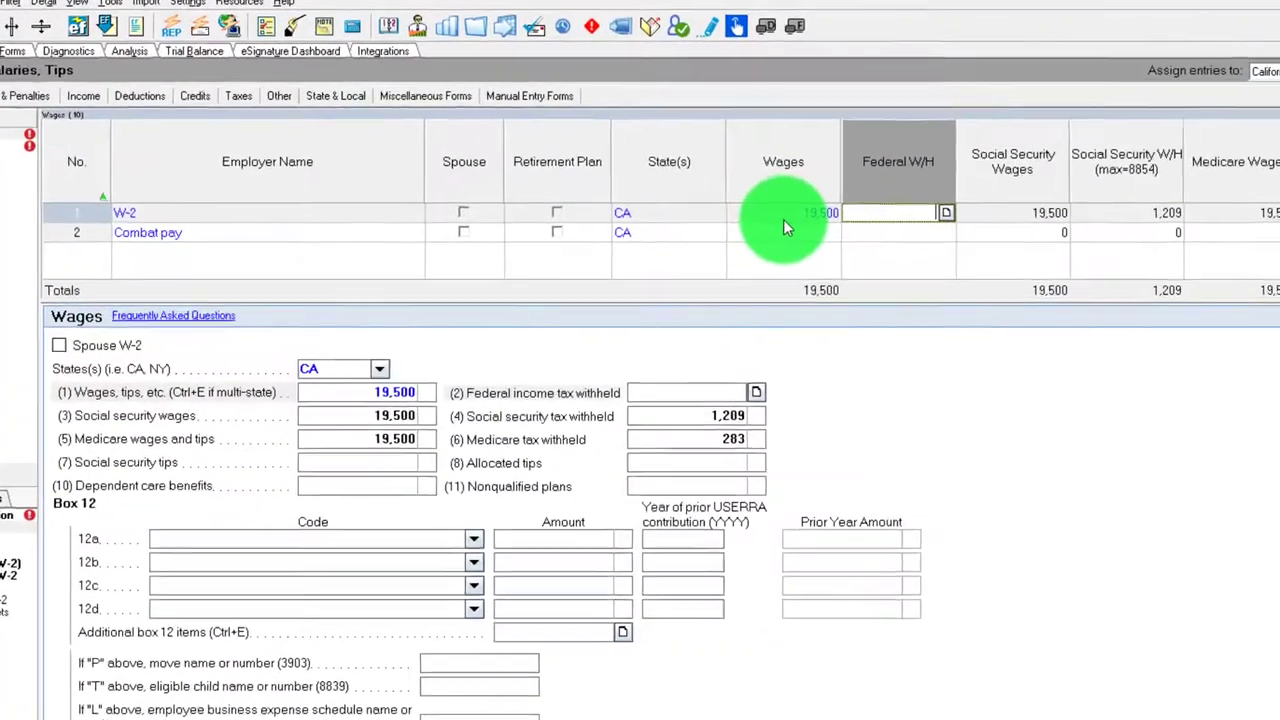
pyautogui.click(780, 212)
pyautogui.write('19550')
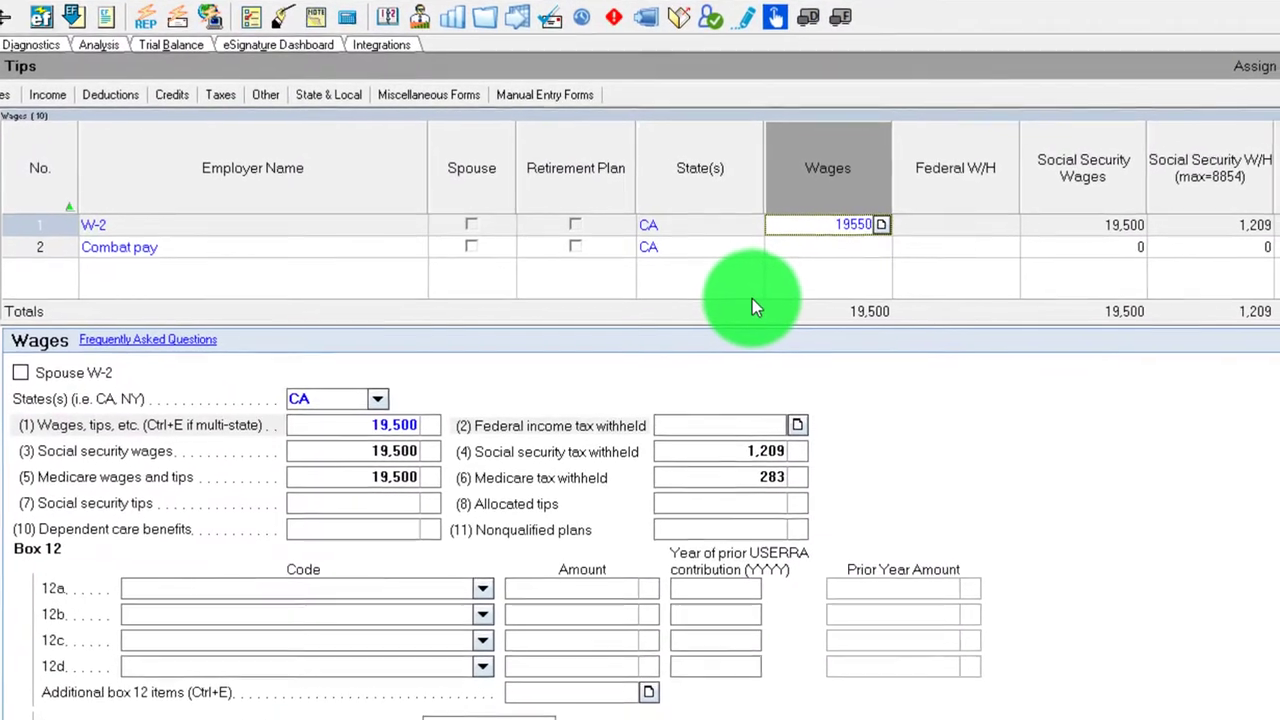
pyautogui.press('Tab')
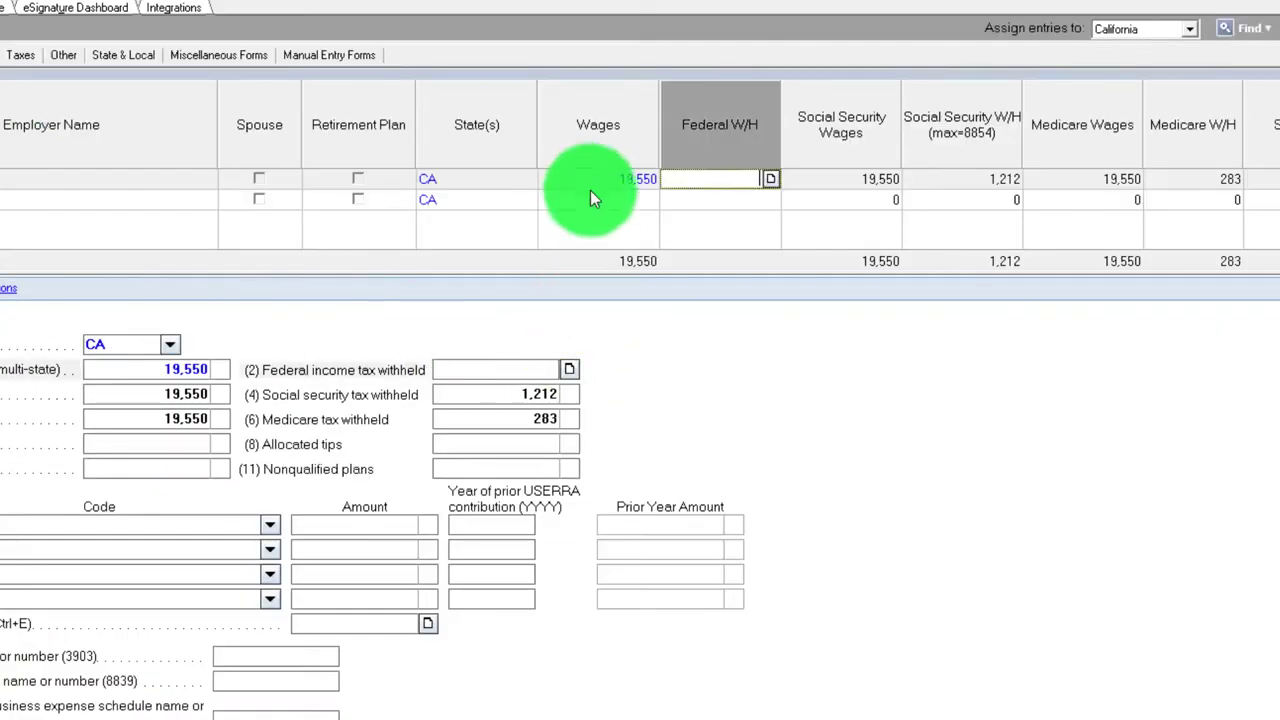
# Try W-2 wages of 25,000, 30,000 and 35,000 in turn
pyautogui.click(587, 182)
pyautogui.write('25000')
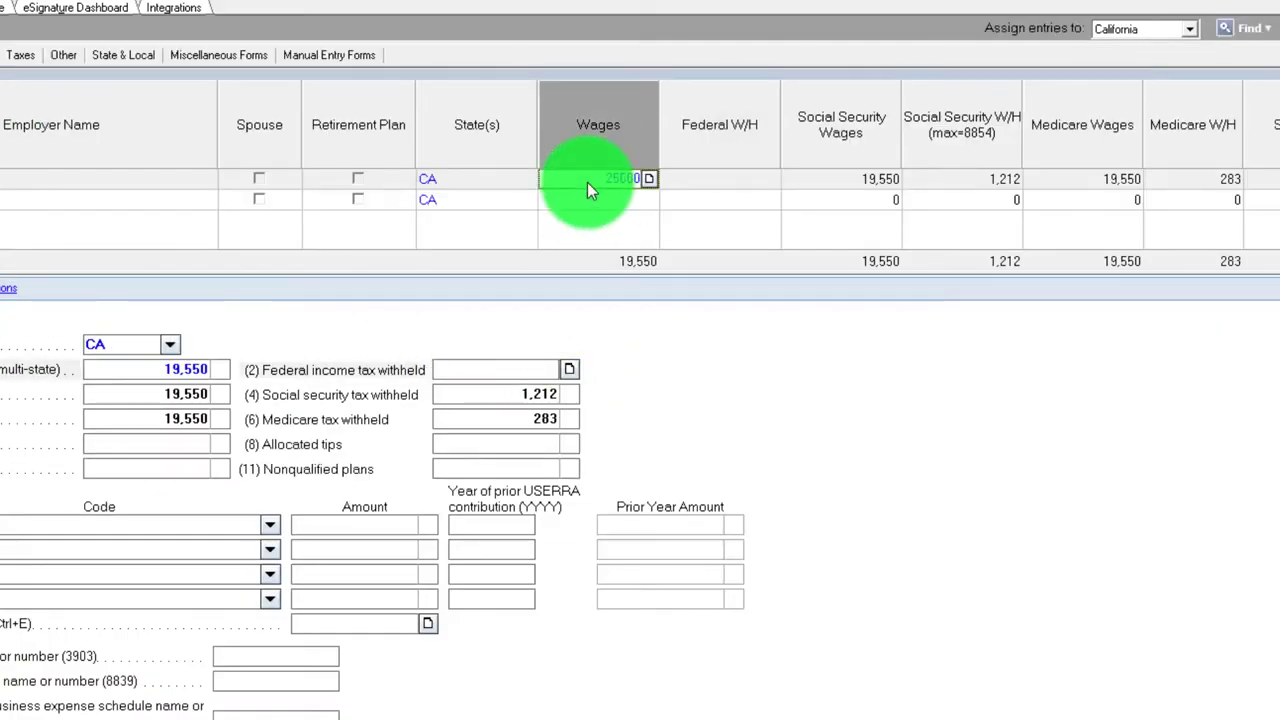
pyautogui.press('Tab')
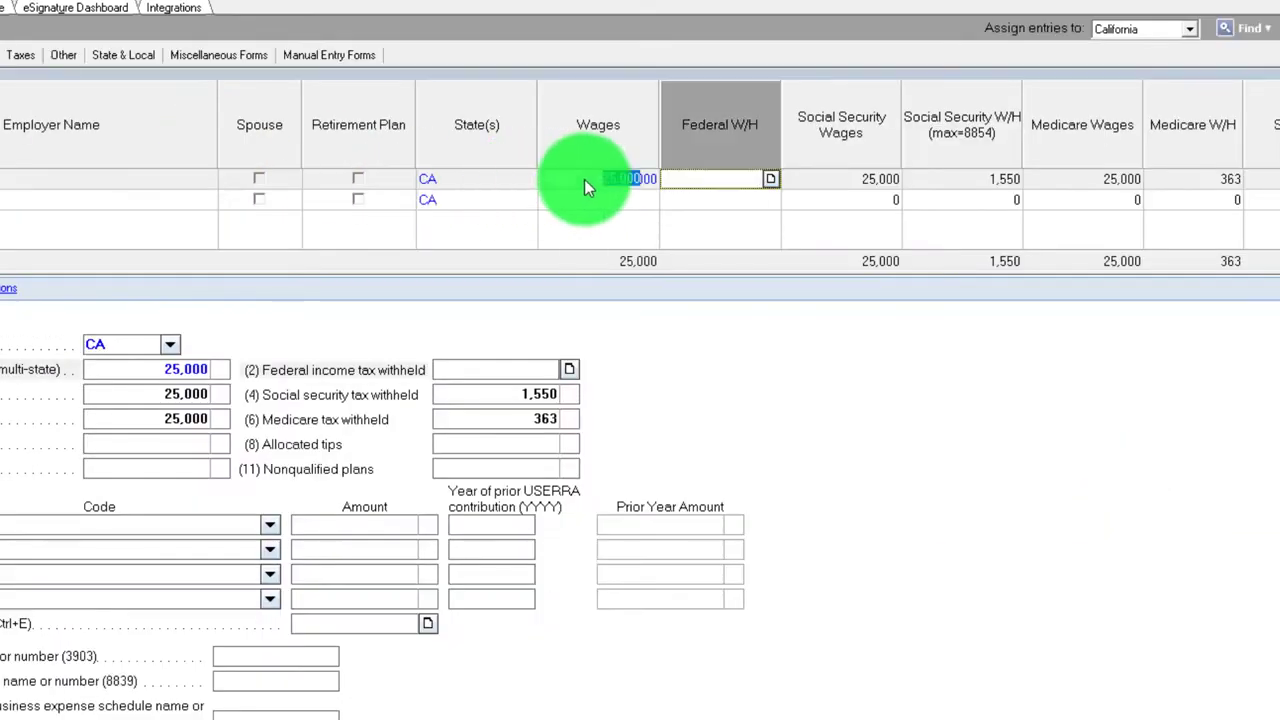
pyautogui.click(584, 179)
pyautogui.write('30,00')
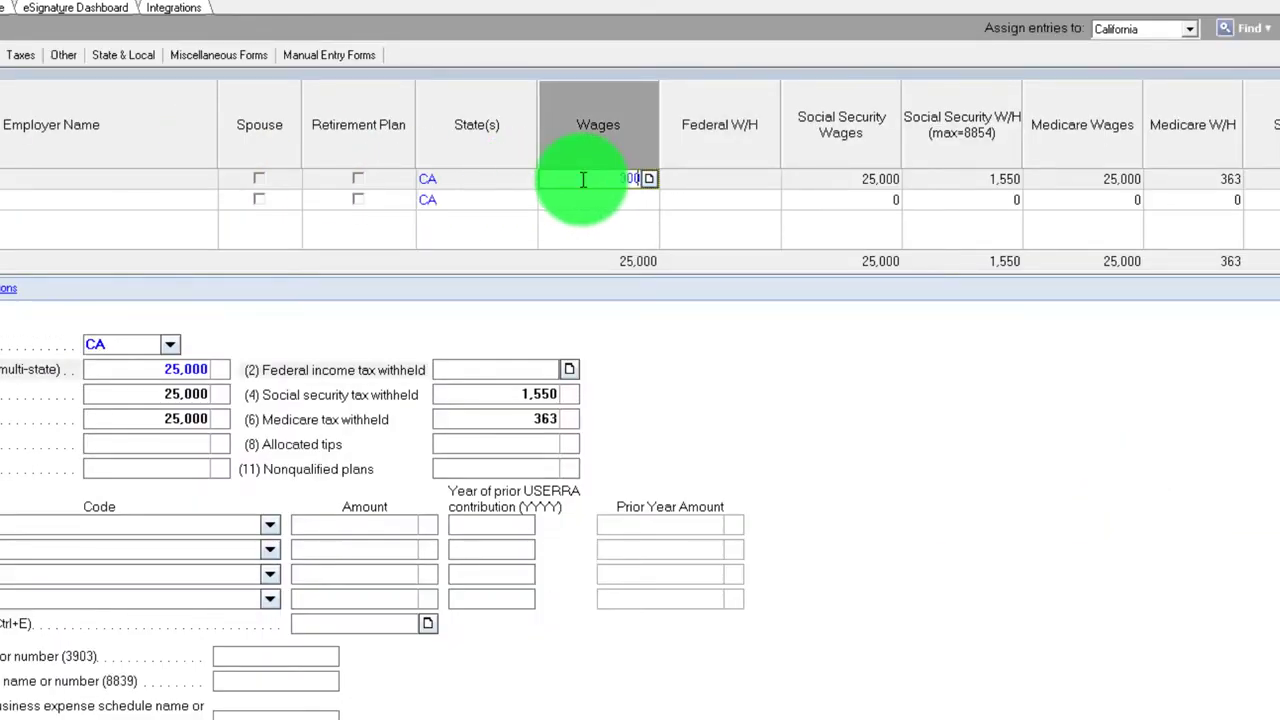
pyautogui.write('0')
pyautogui.press('Tab')
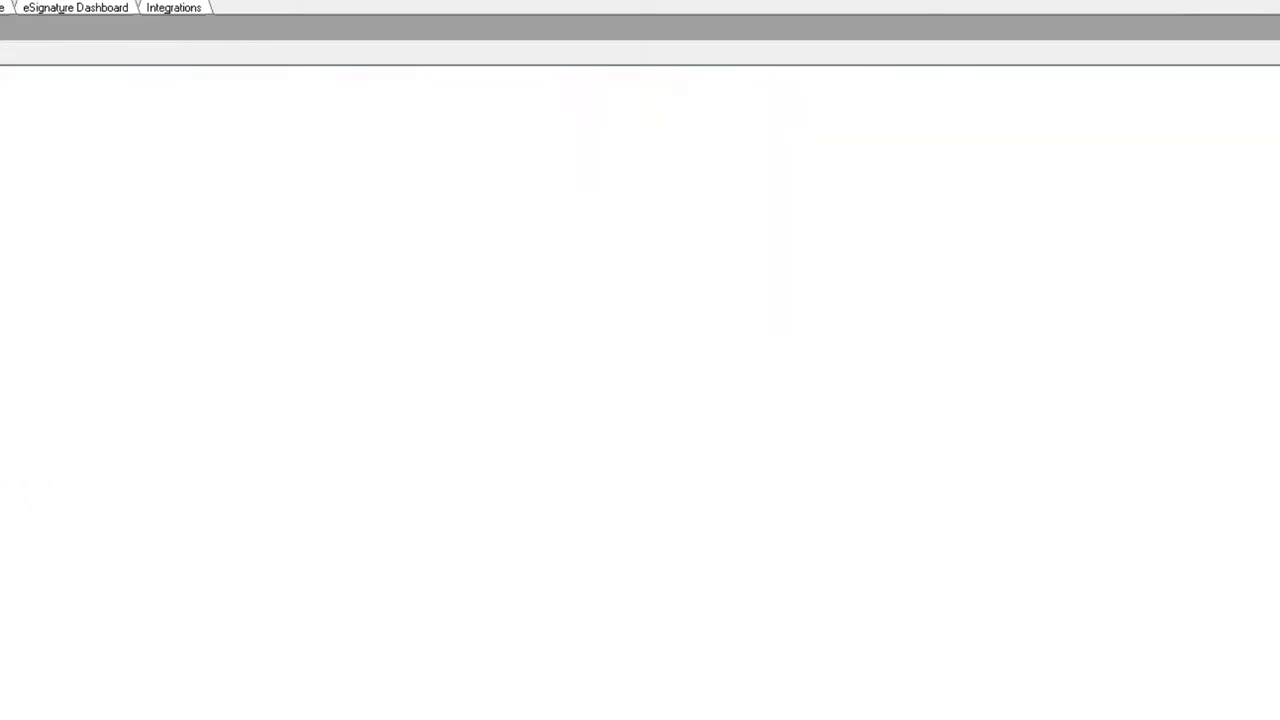
pyautogui.click(969, 517)
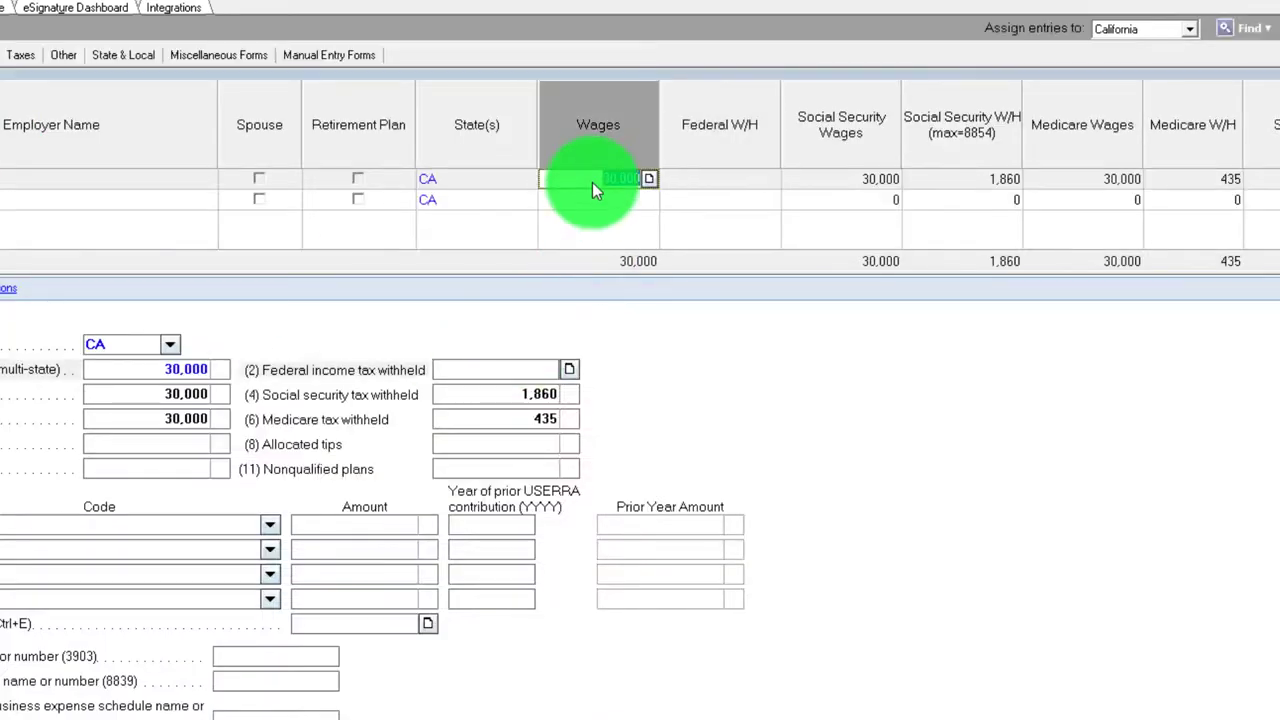
pyautogui.write('35000')
pyautogui.press('Tab')
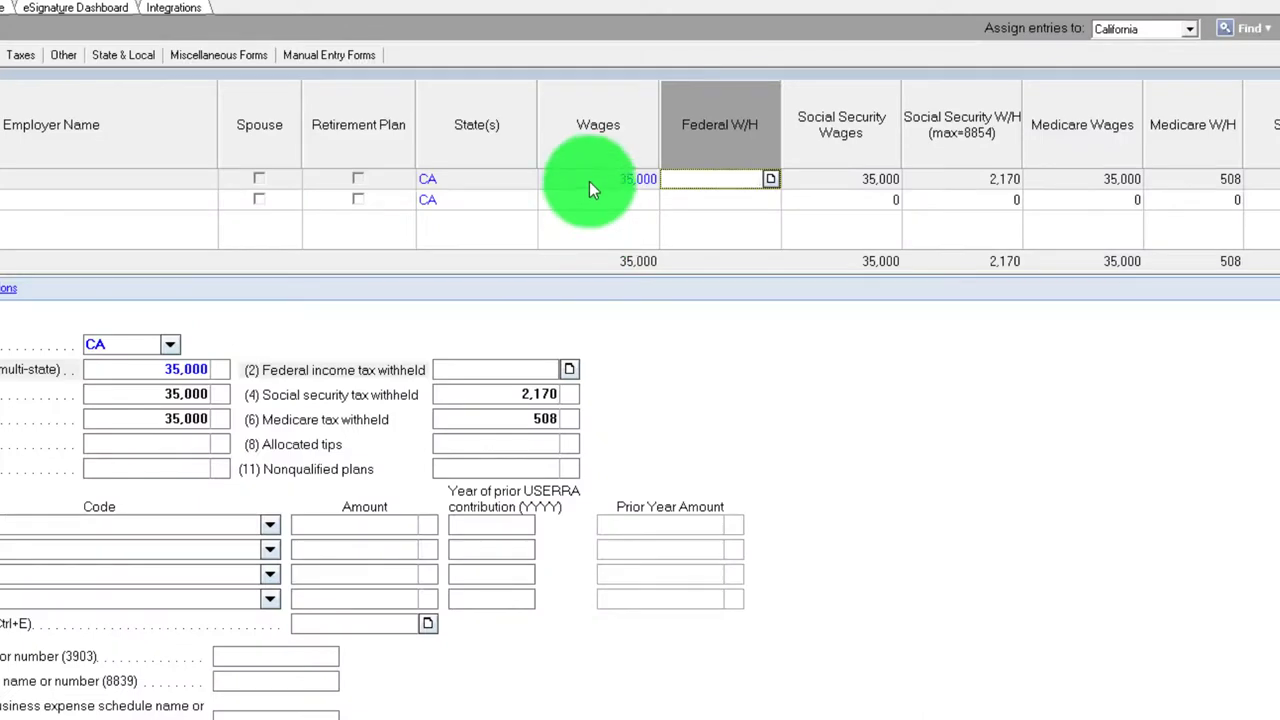
# Try W-2 wages of 40,000, 45,000, 50,000 and 51,500 in turn
pyautogui.click(589, 181)
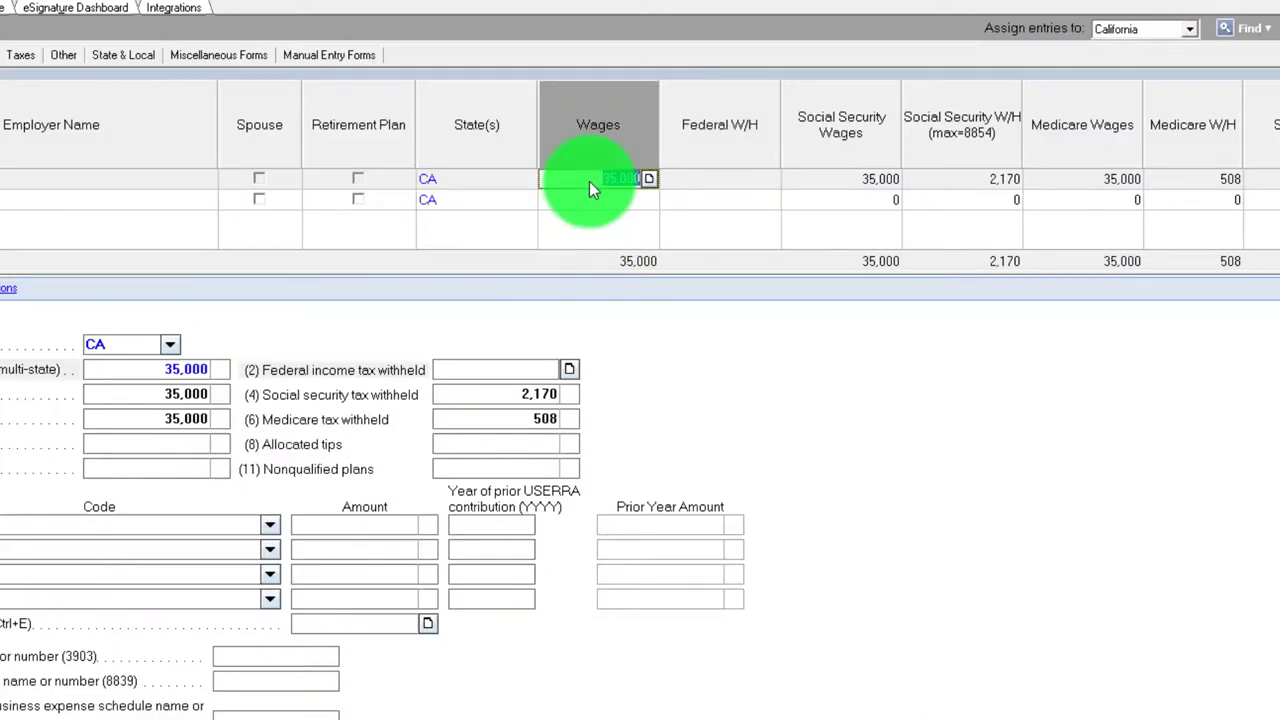
pyautogui.write('40000')
pyautogui.press('Tab')
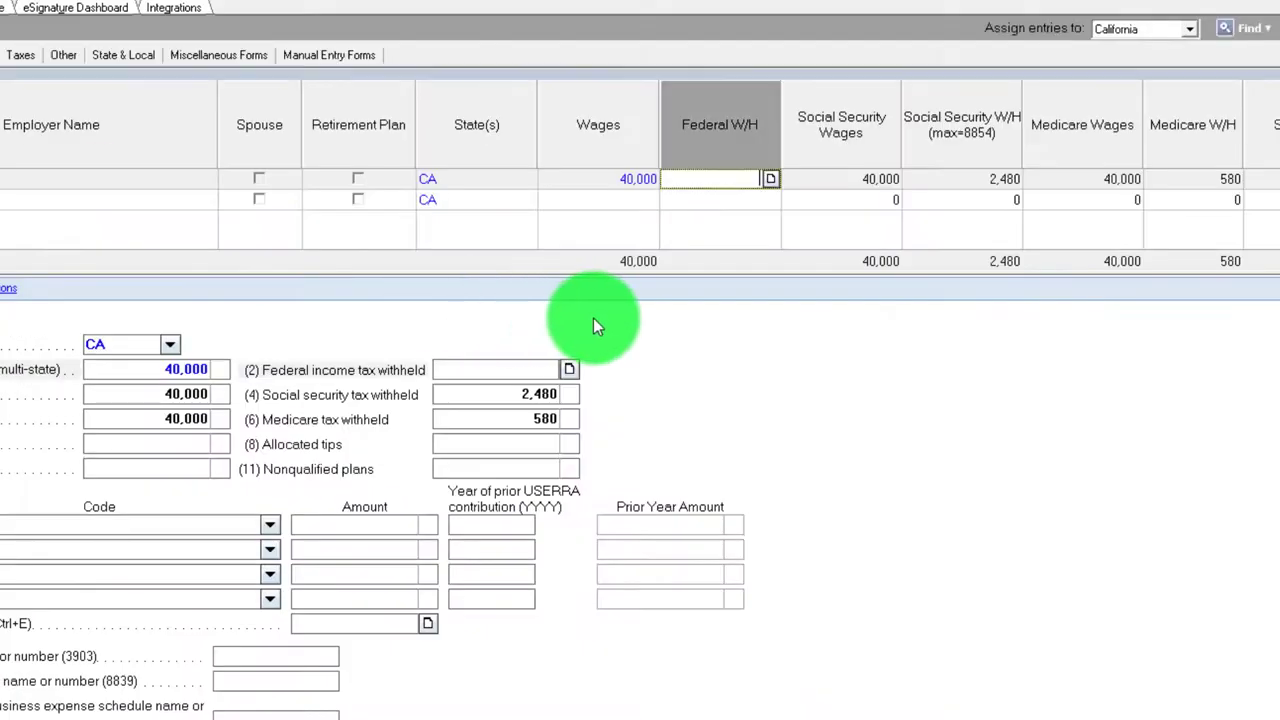
pyautogui.click(604, 186)
pyautogui.write('45,000')
pyautogui.press('Tab')
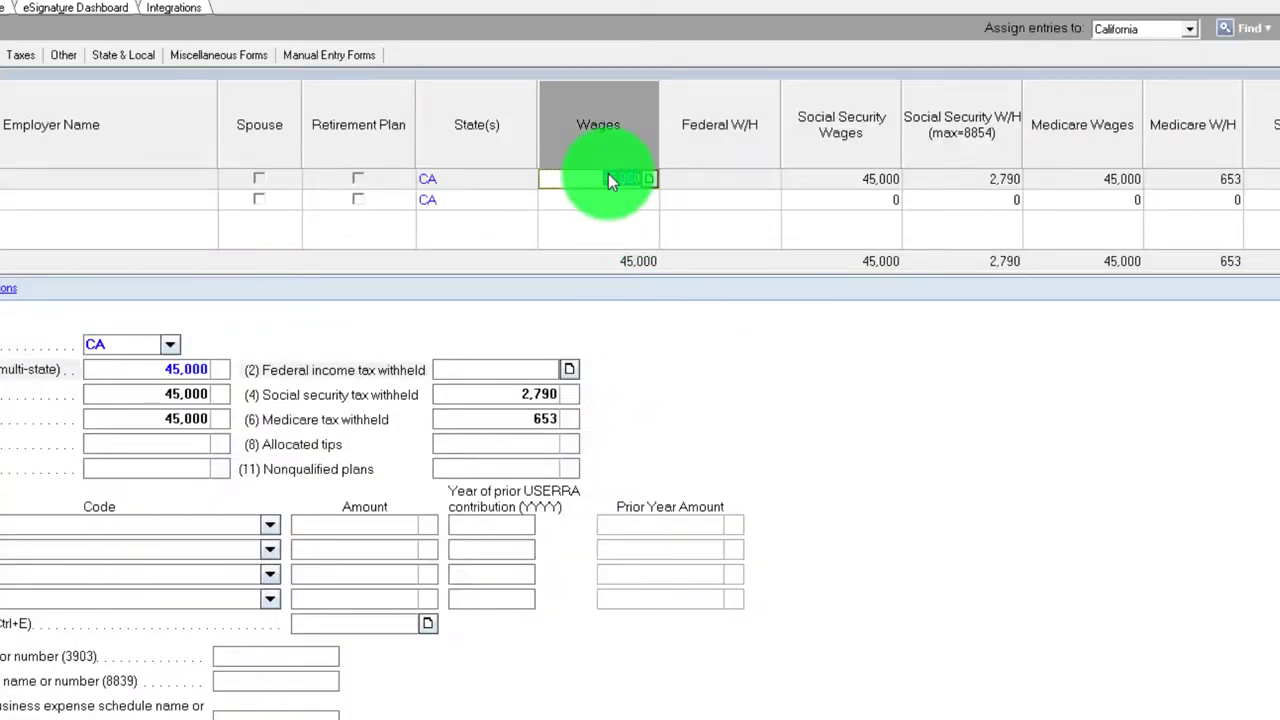
pyautogui.click(610, 180)
pyautogui.write('50,000')
pyautogui.press('Tab')
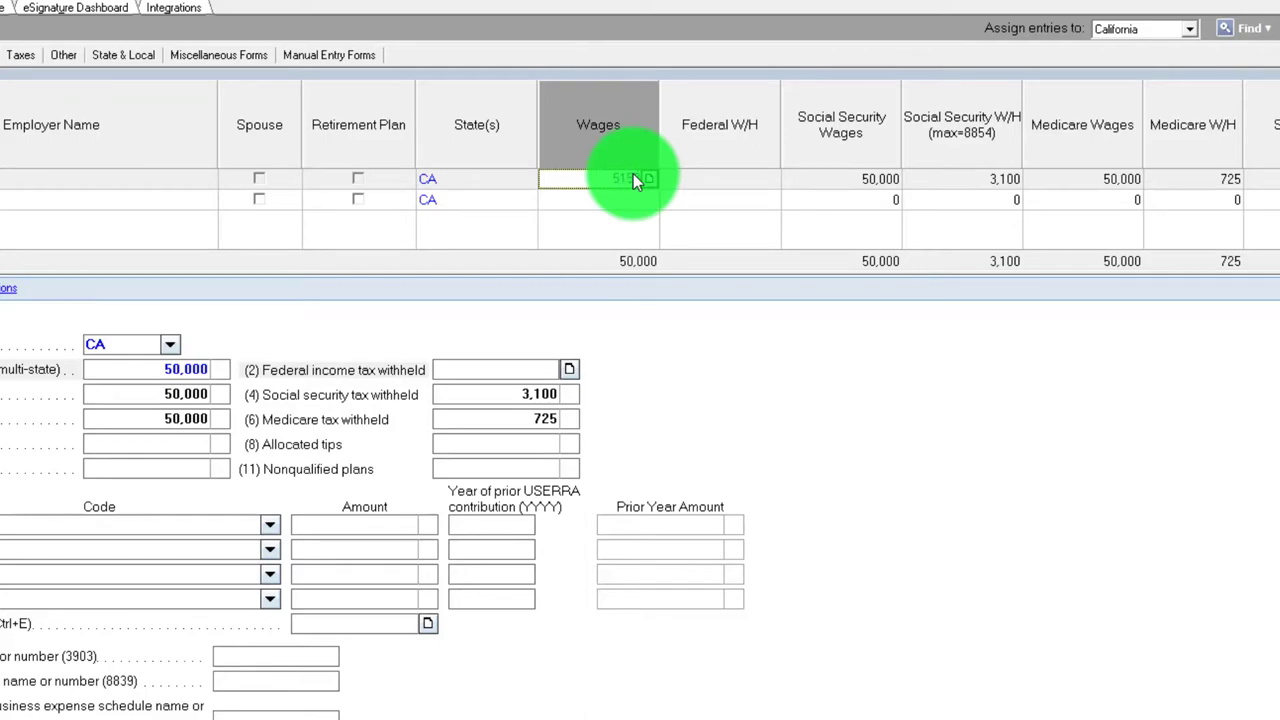
pyautogui.click(633, 178)
pyautogui.write('51580')
pyautogui.press('Tab')
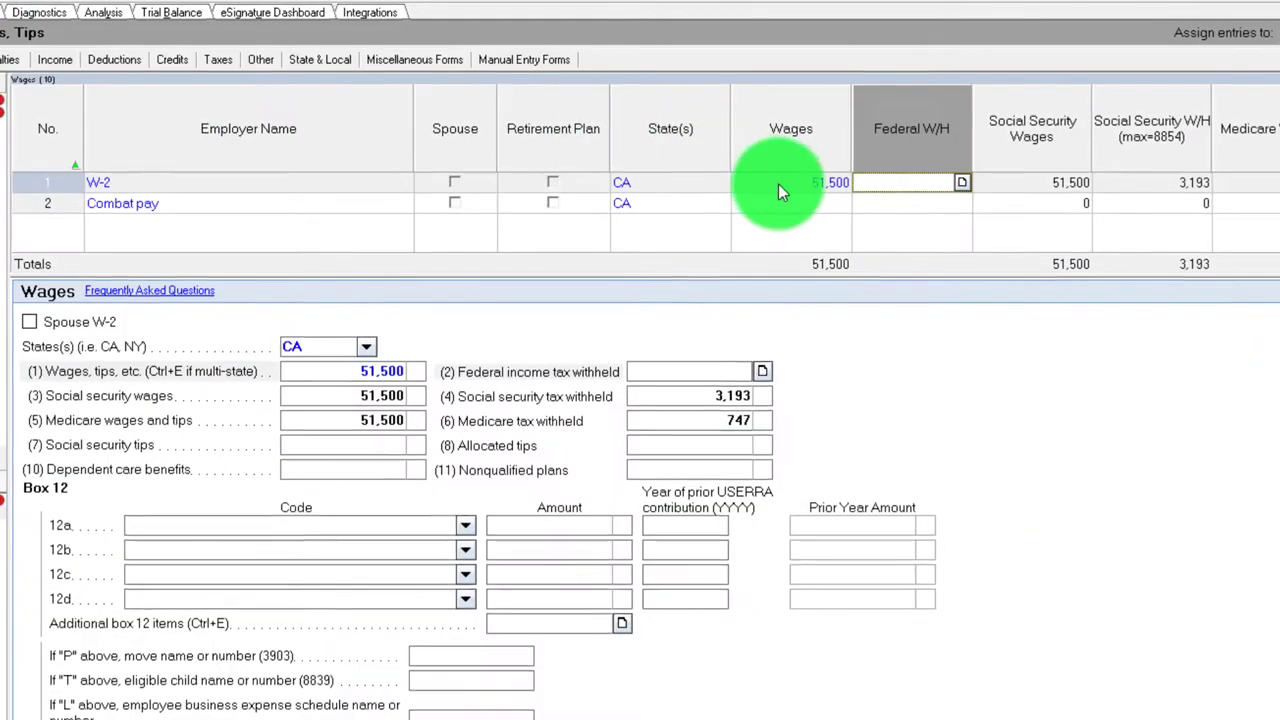
# Set the W-2 wages to 5,000 and recalculate Form 1040
pyautogui.click(777, 185)
pyautogui.write('5000')
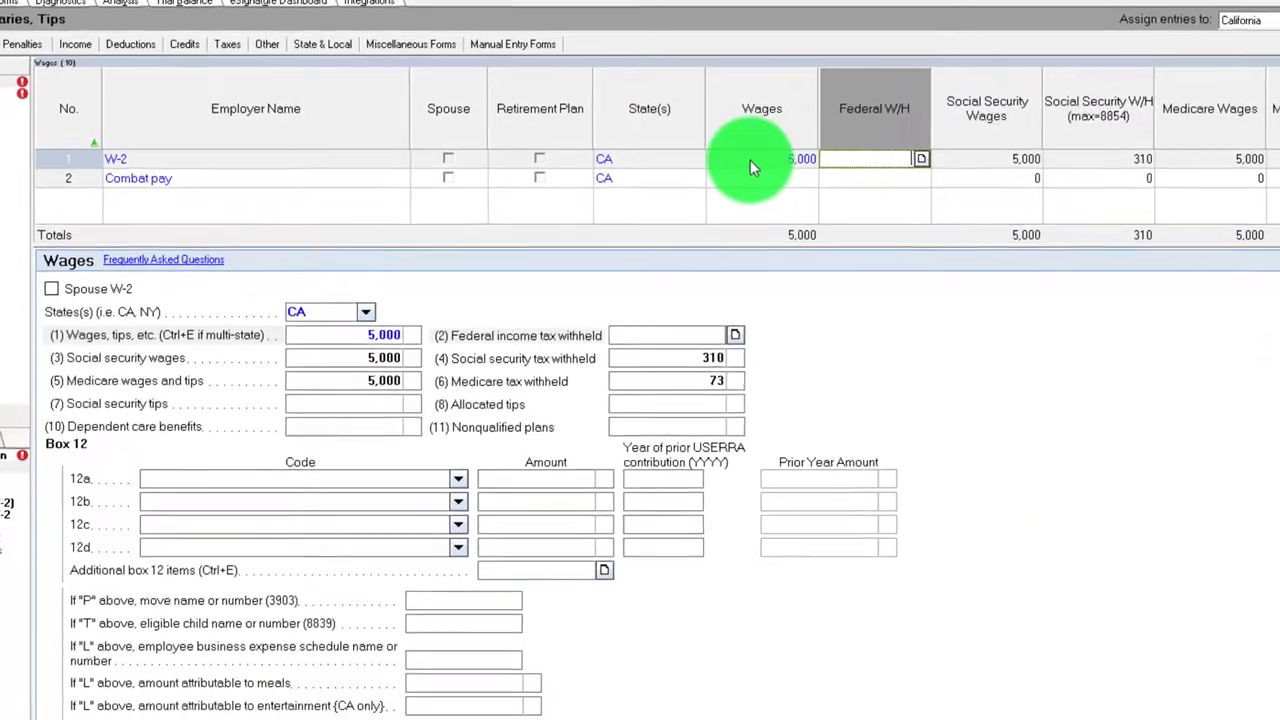
pyautogui.press('Tab')
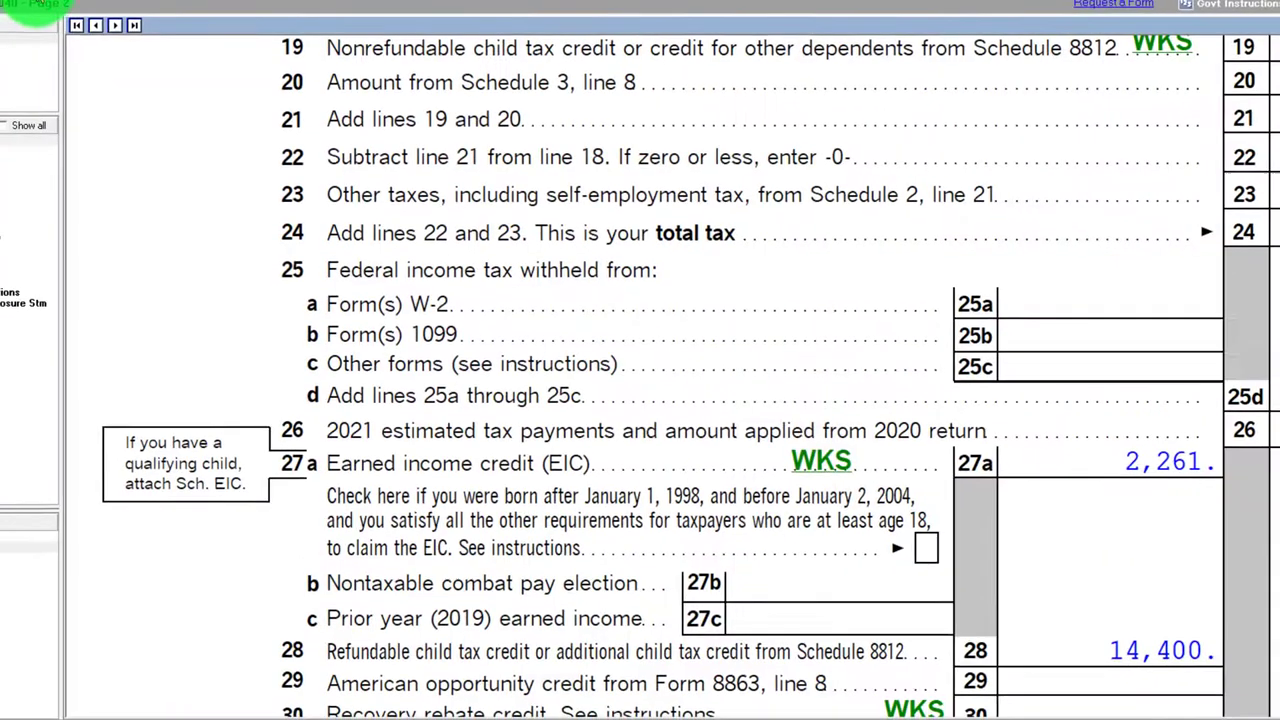
# Examine the earned income credit line 27a, the dependents and the income lines on Form 1040
pyautogui.click(853, 612)
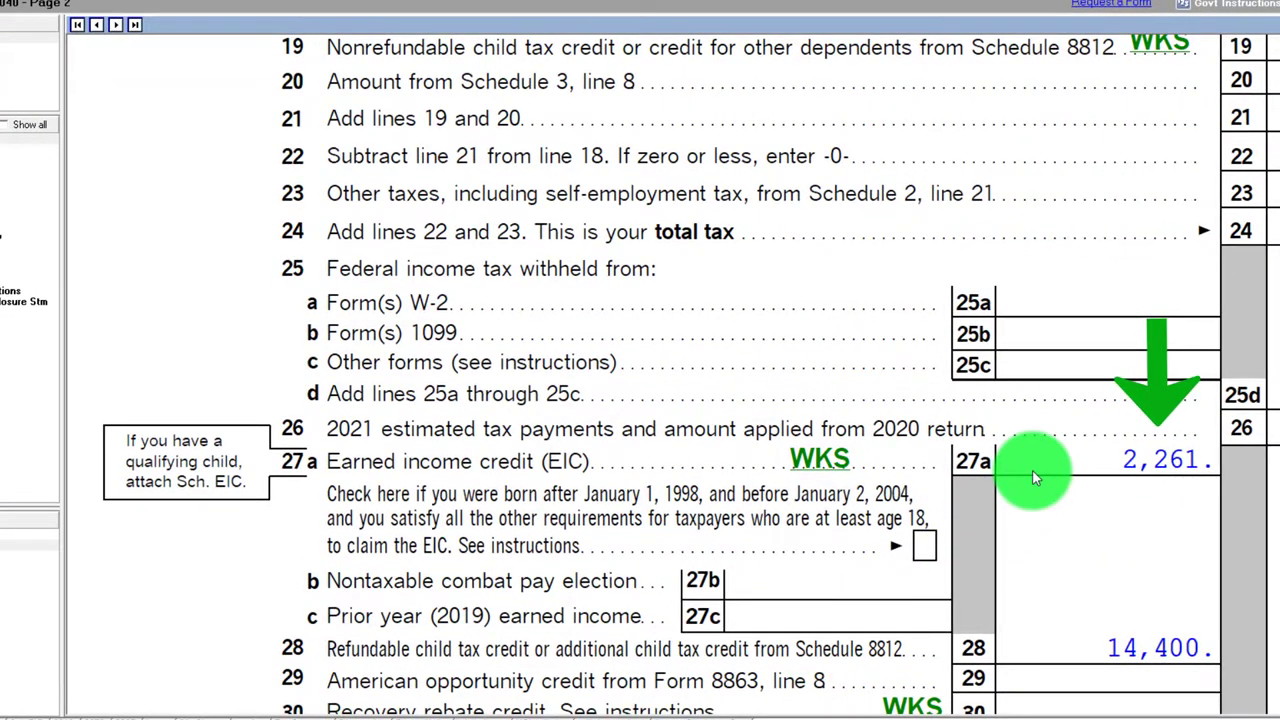
pyautogui.click(848, 608)
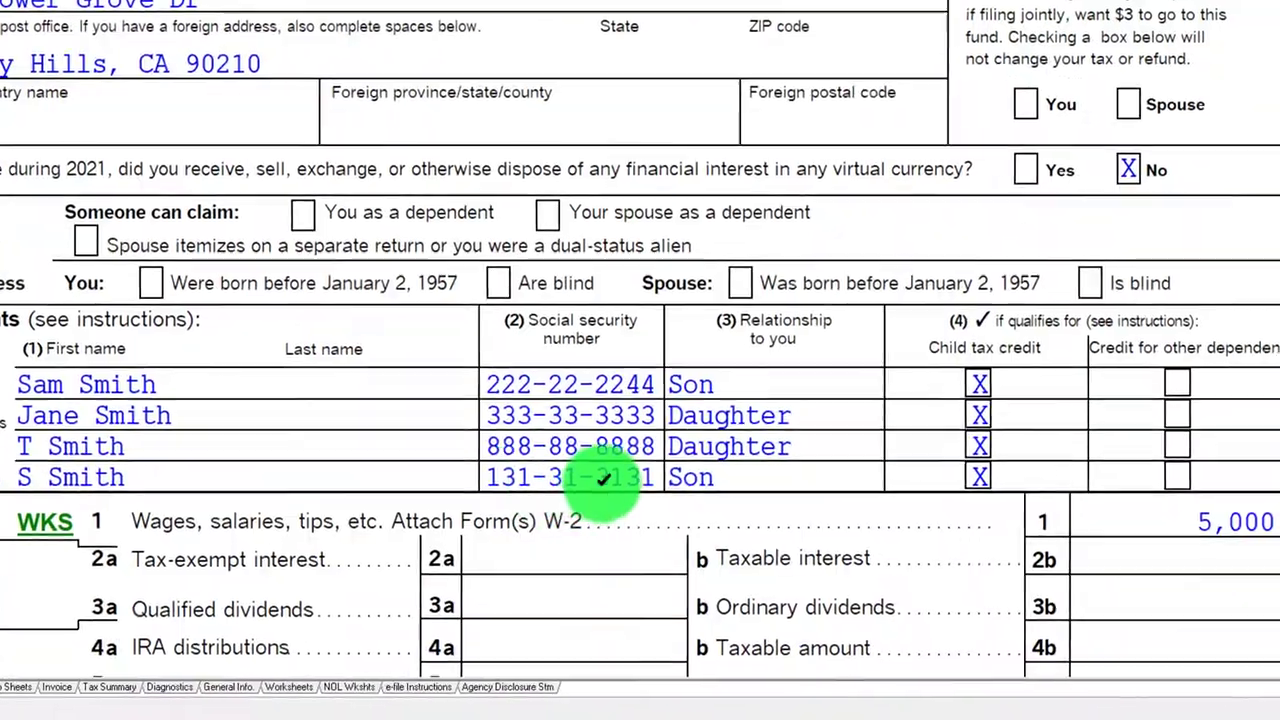
pyautogui.scroll(-2, 604, 479)
pyautogui.click(1094, 523)
pyautogui.scroll(-5, 1137, 413)
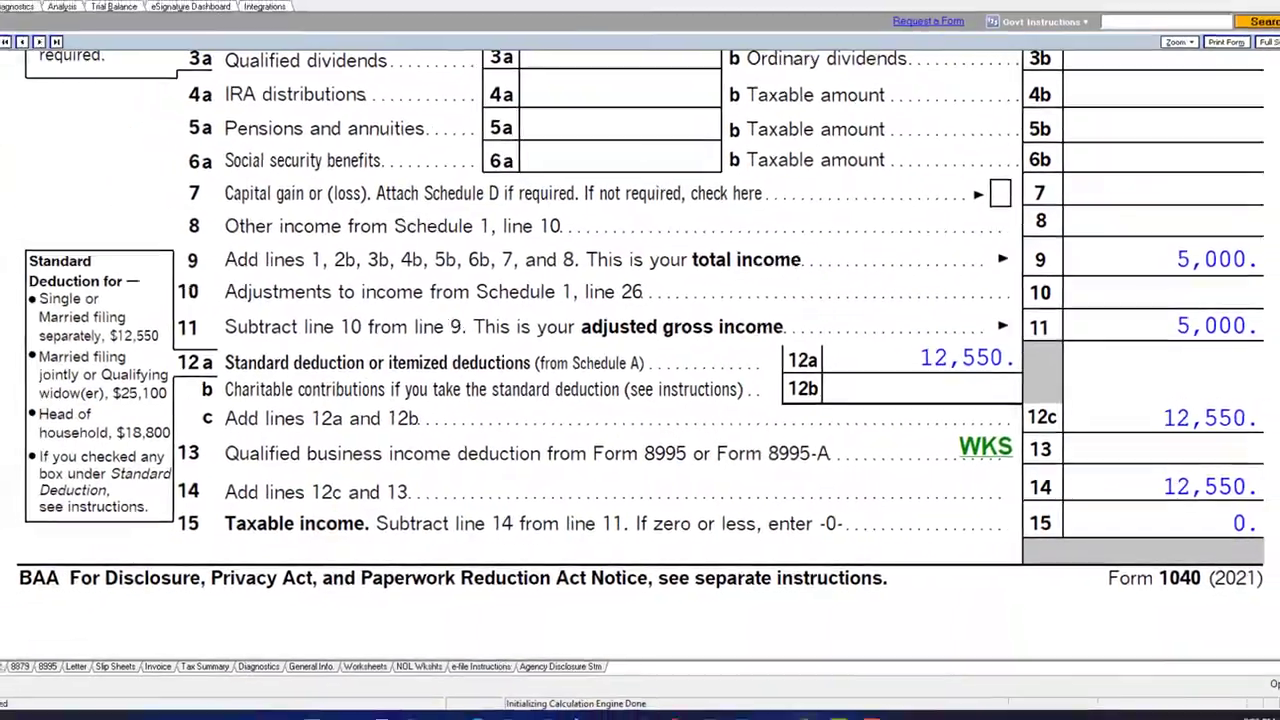
pyautogui.scroll(-10, 410, 455)
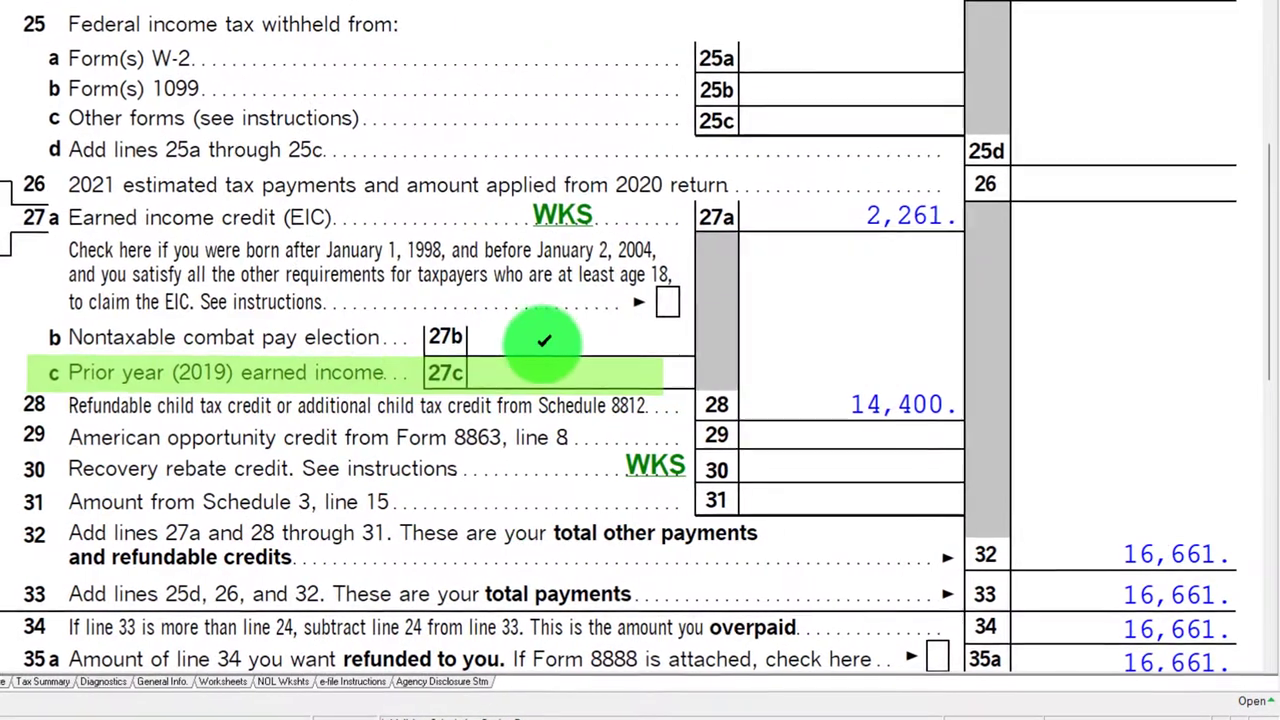
# From Form 1040 line 27c, elect to use 2019 earned income for the Earned Income Credit and enter 19,000 as 2019 earned income
pyautogui.rightClick(573, 344)
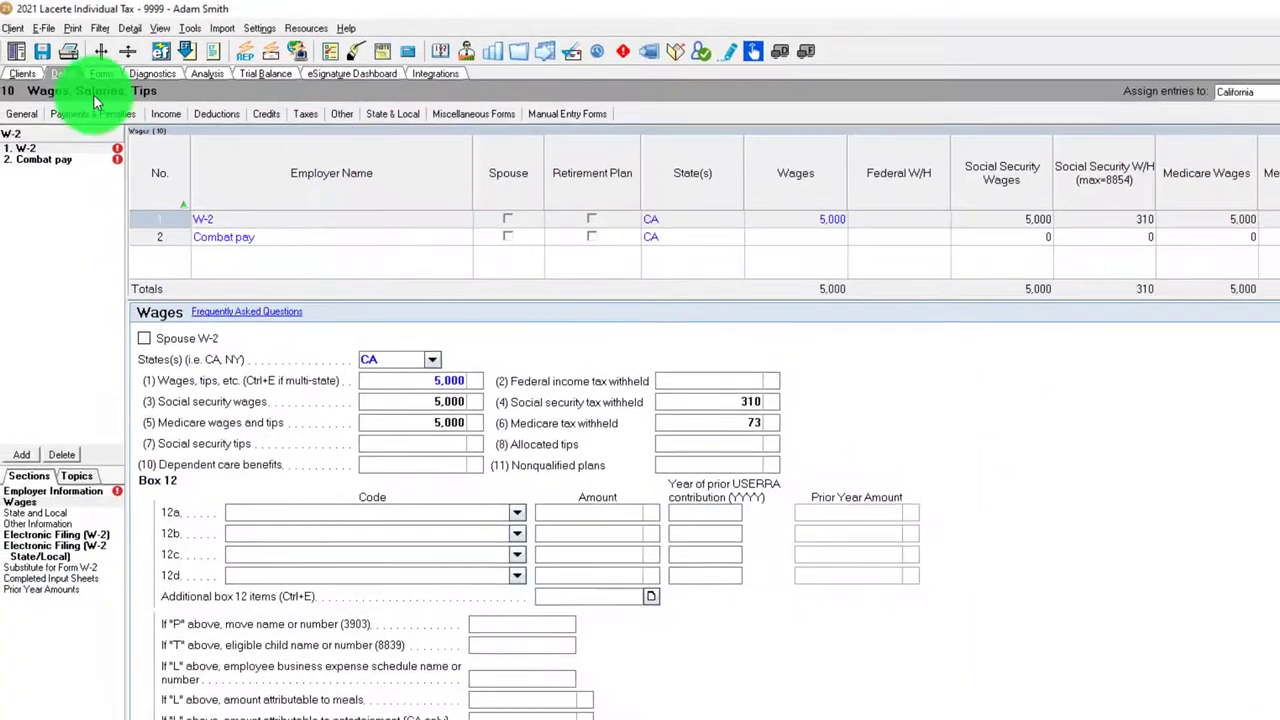
pyautogui.click(94, 70)
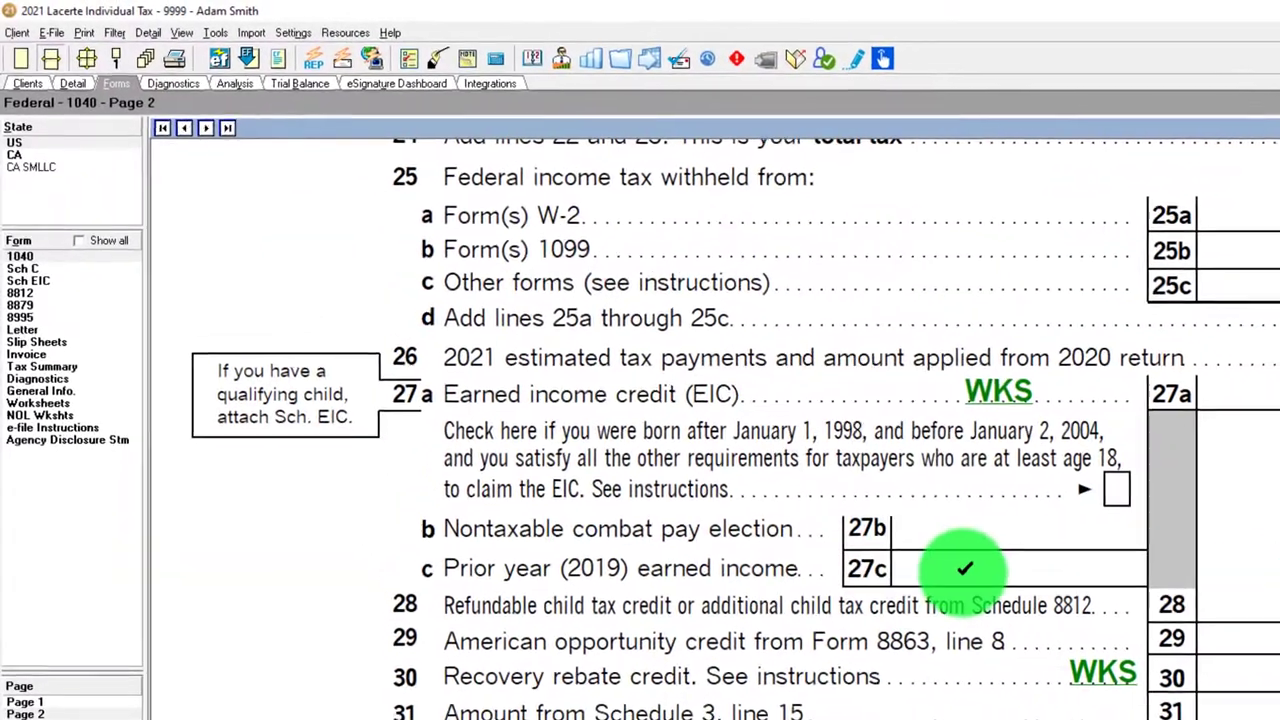
pyautogui.rightClick(881, 524)
pyautogui.click(1037, 617)
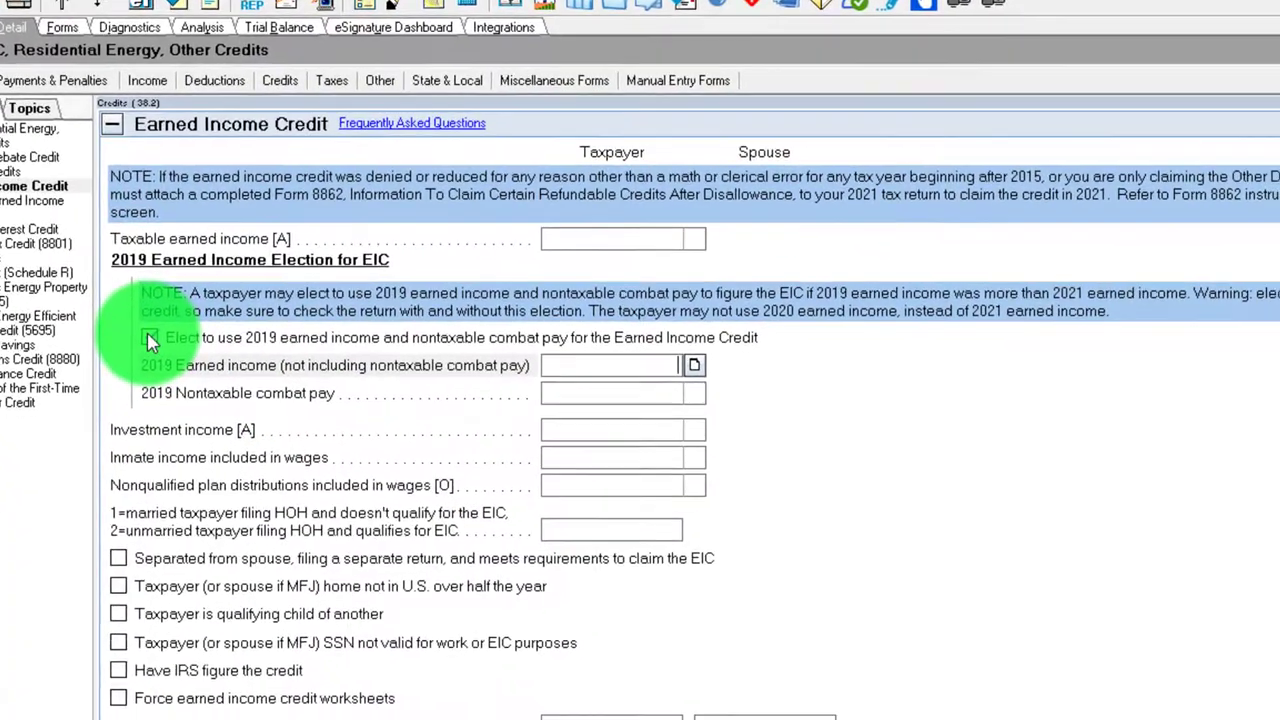
pyautogui.click(149, 338)
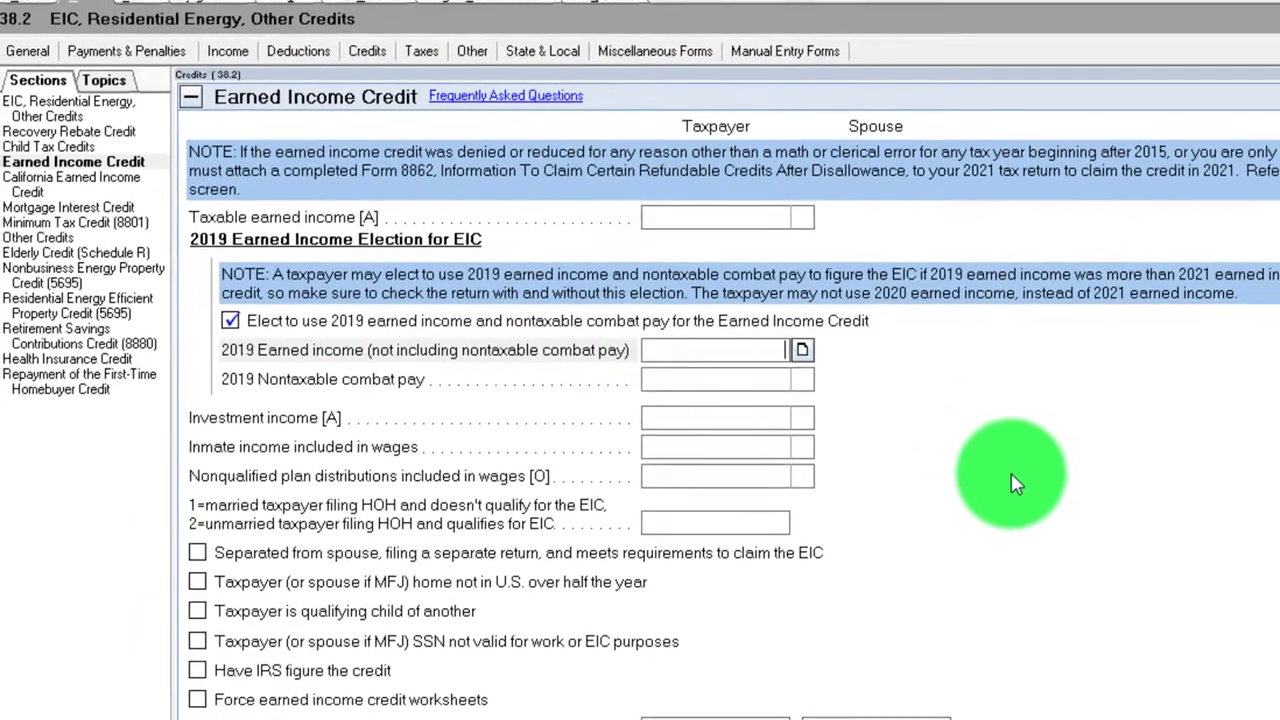
pyautogui.write('19')
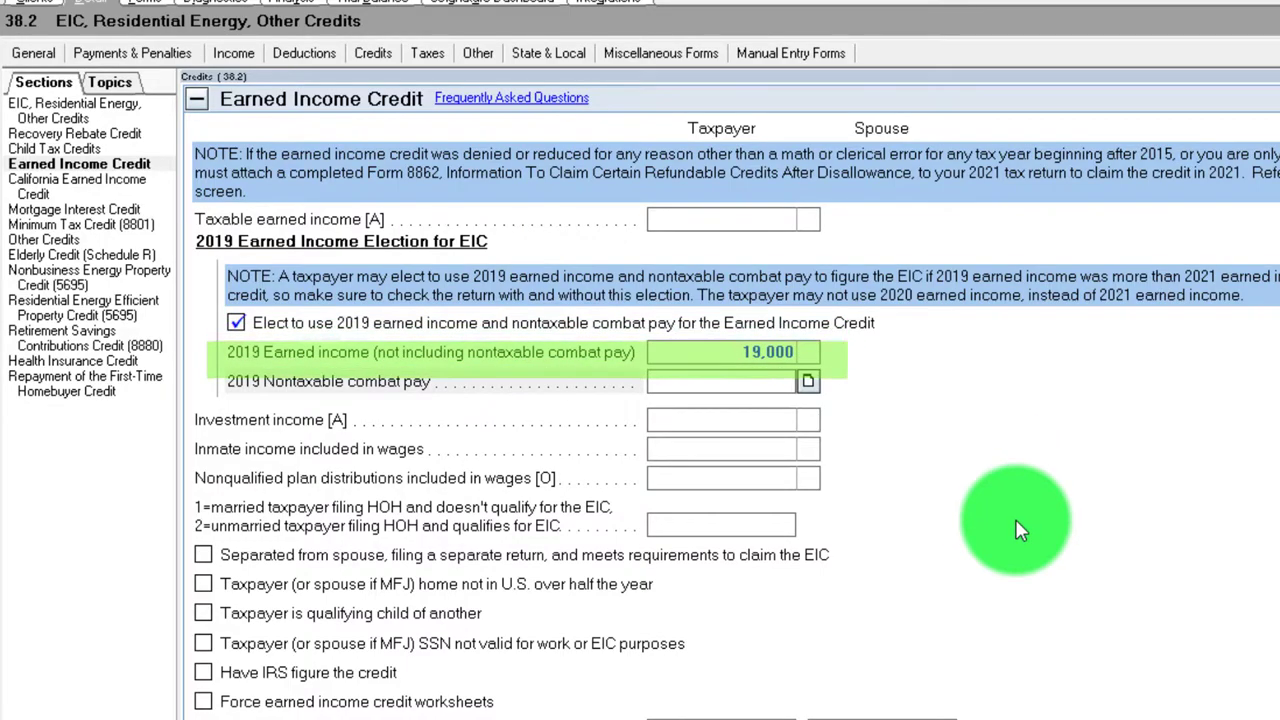
pyautogui.hotkey('ctrl', 'v')
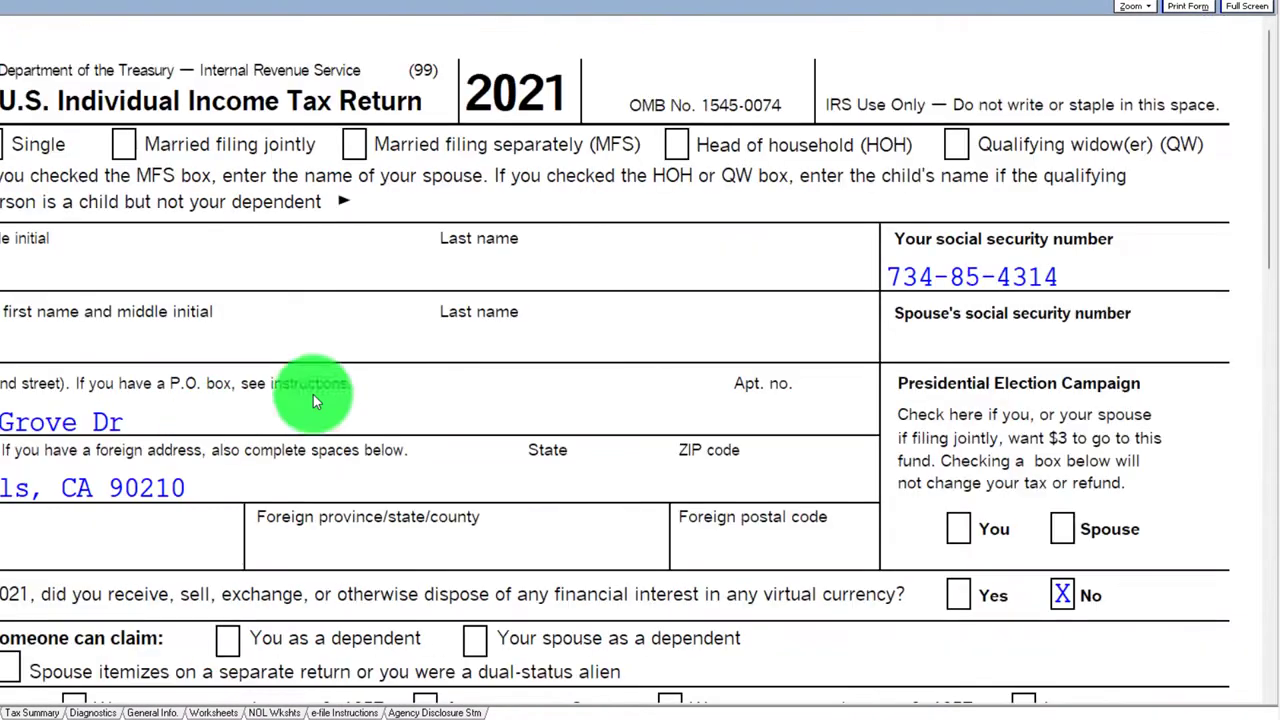
# From Form 1040 line 27c, clear the 2019 earned income amount entered for the Earned Income Credit election
pyautogui.scroll(-10, 314, 386)
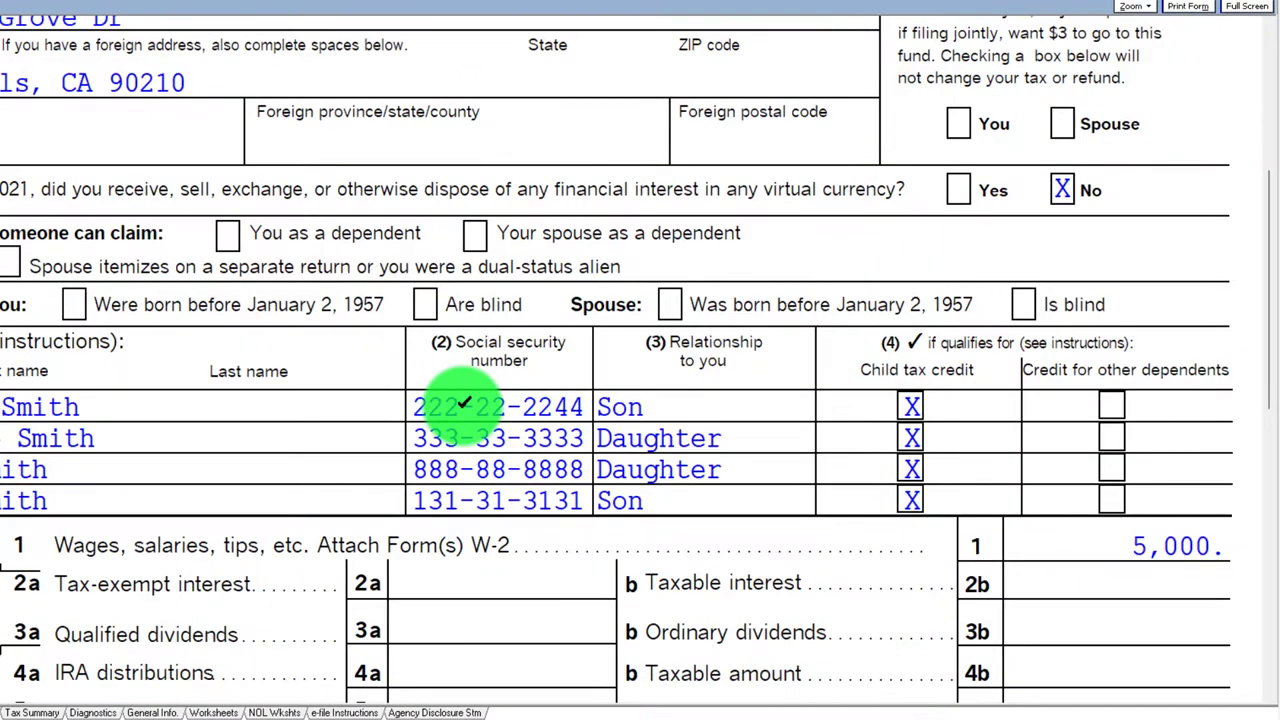
pyautogui.scroll(-5, 1100, 345)
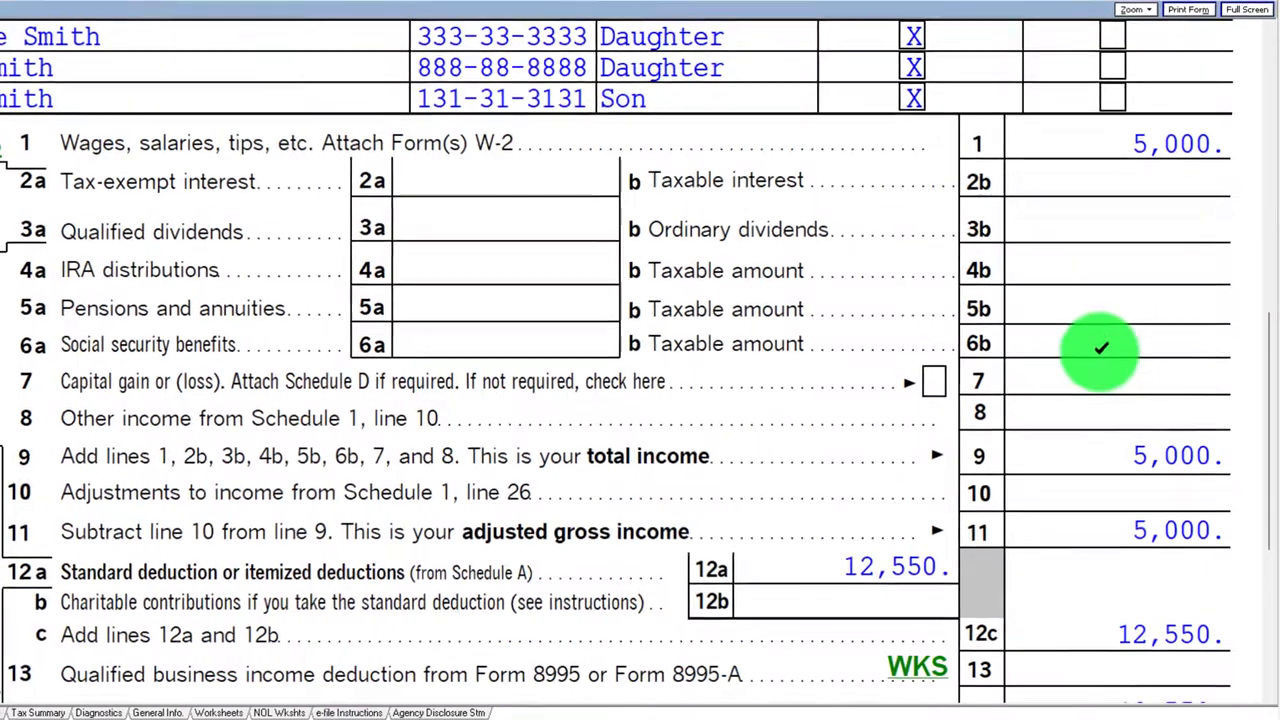
pyautogui.scroll(-10, 565, 544)
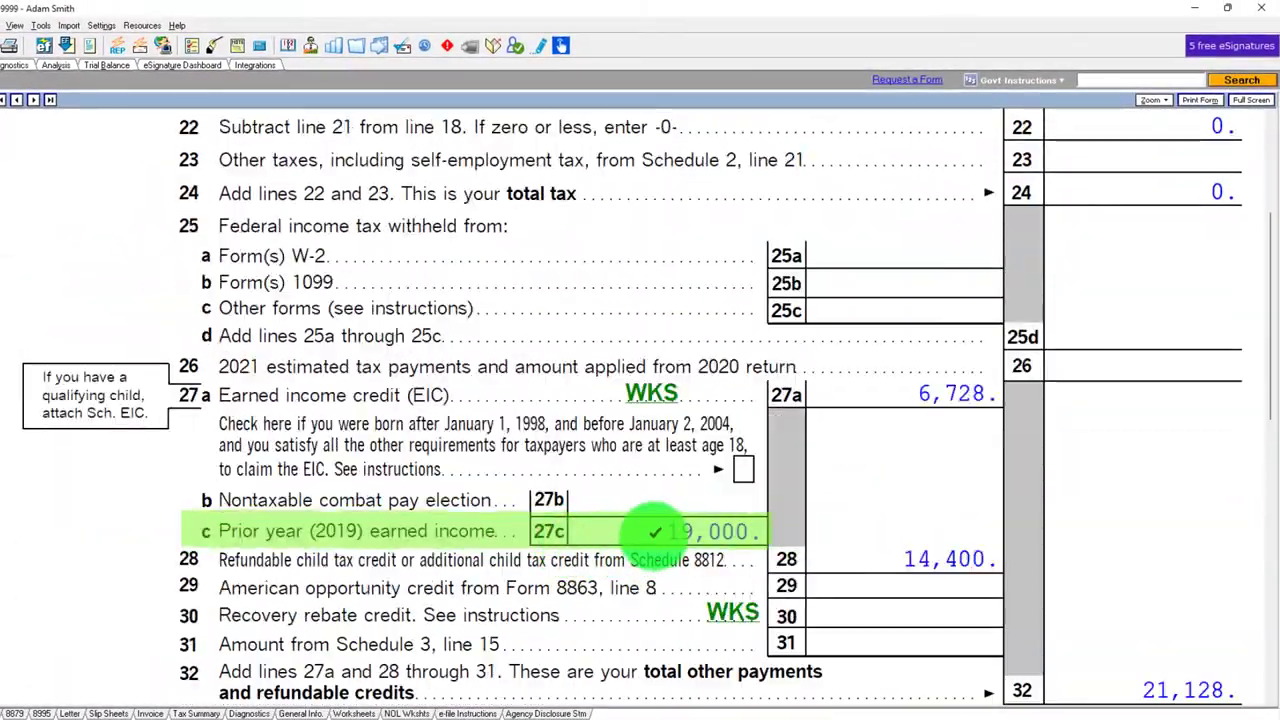
pyautogui.doubleClick(661, 532)
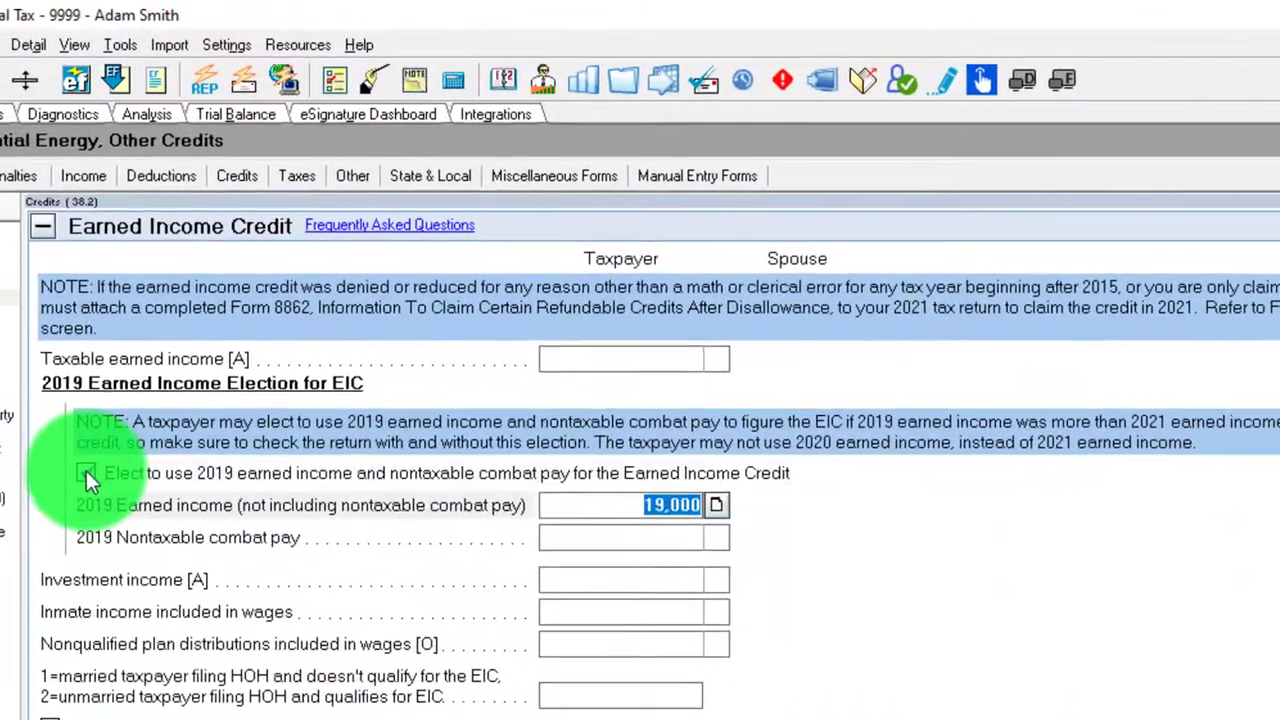
pyautogui.doubleClick(672, 505)
pyautogui.press('Delete')
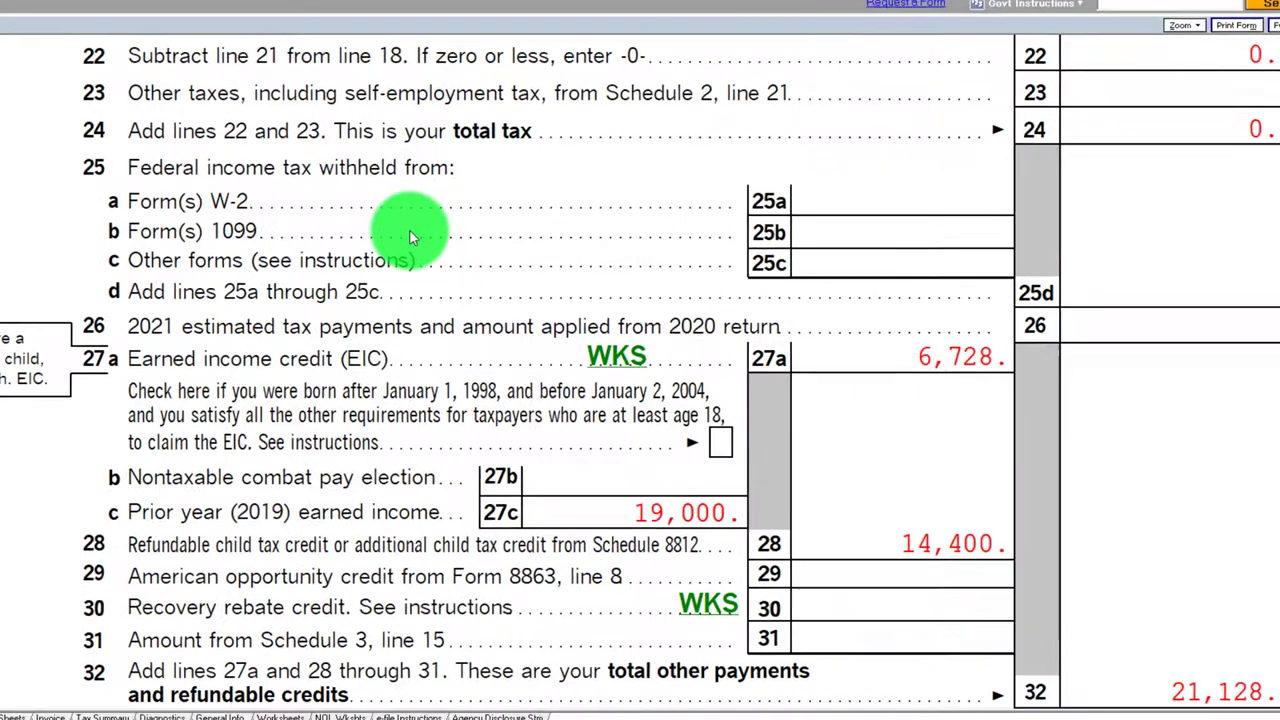
pyautogui.click(885, 363)
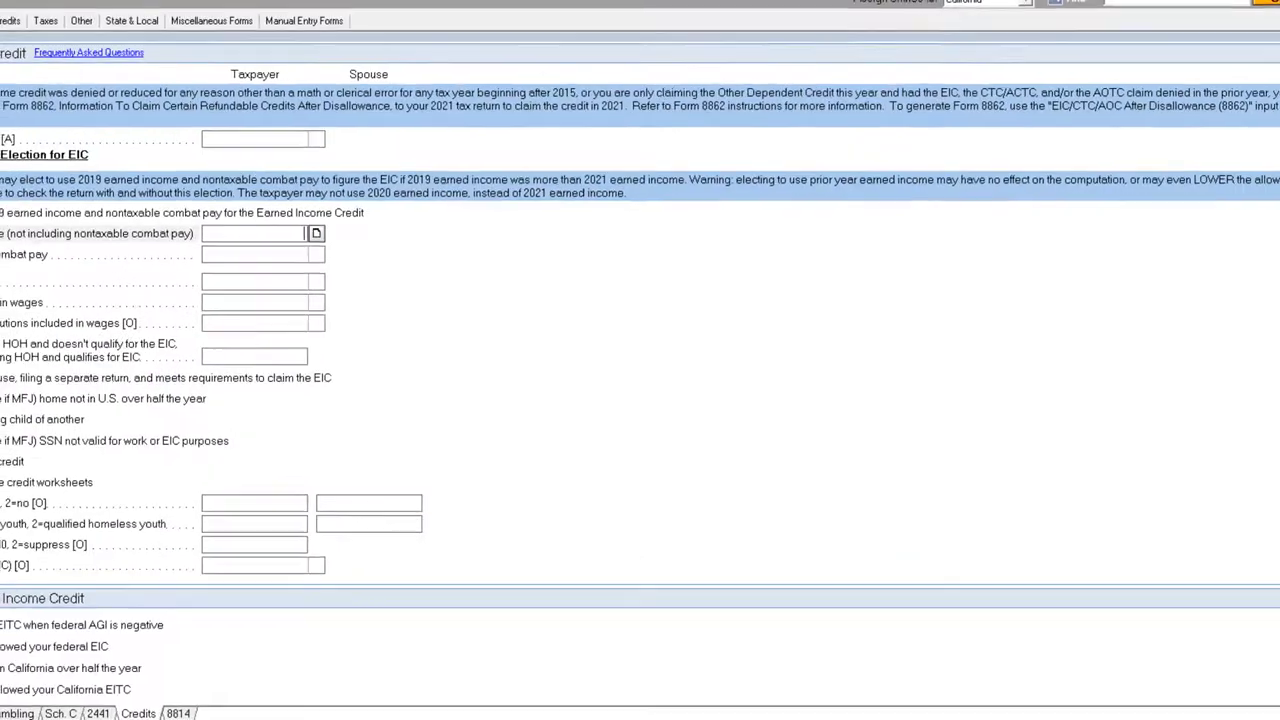
# In the wages input, enter 9,000 as the box 12a amount for code Q, nontaxable combat pay, on the Combat pay entry
pyautogui.click(10, 12)
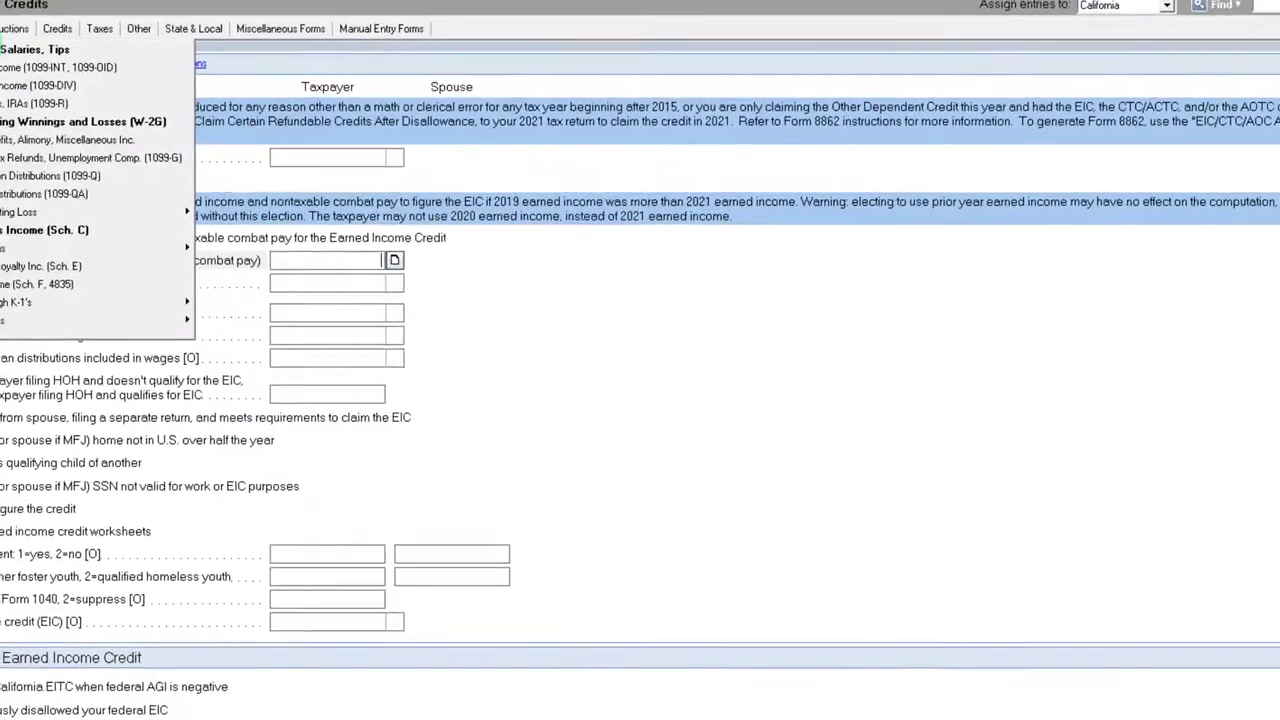
pyautogui.click(30, 48)
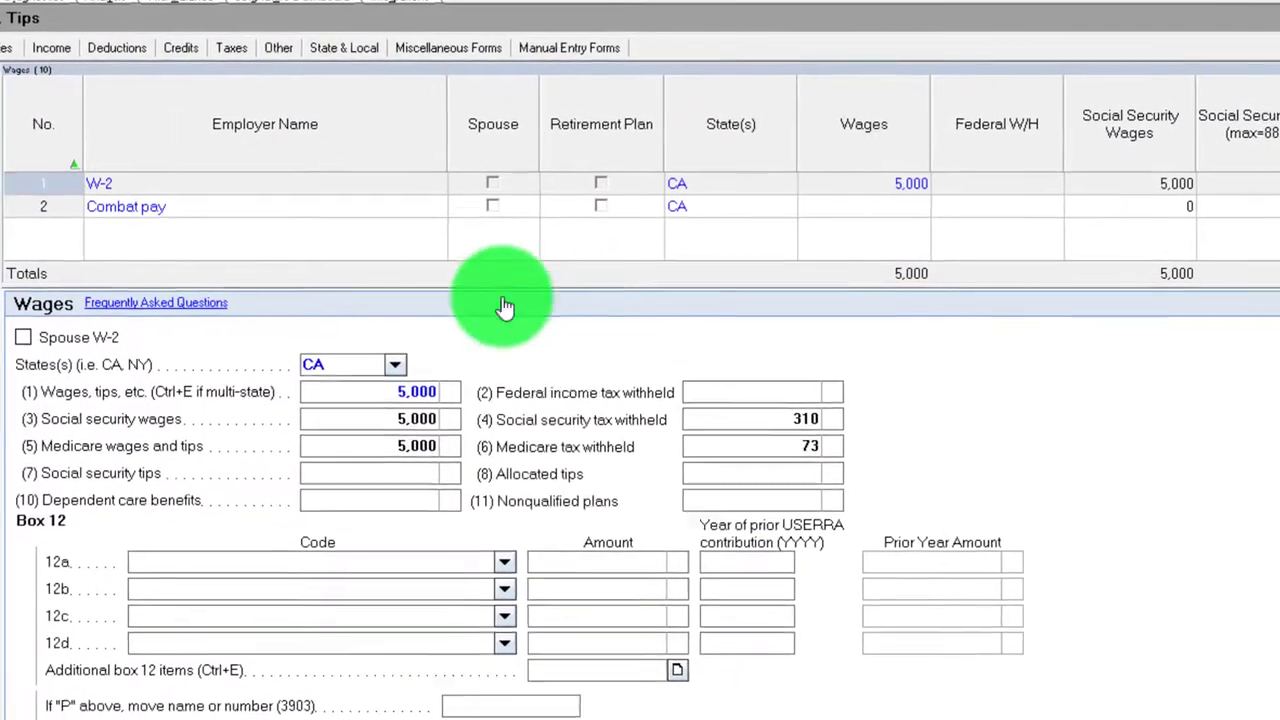
pyautogui.click(380, 210)
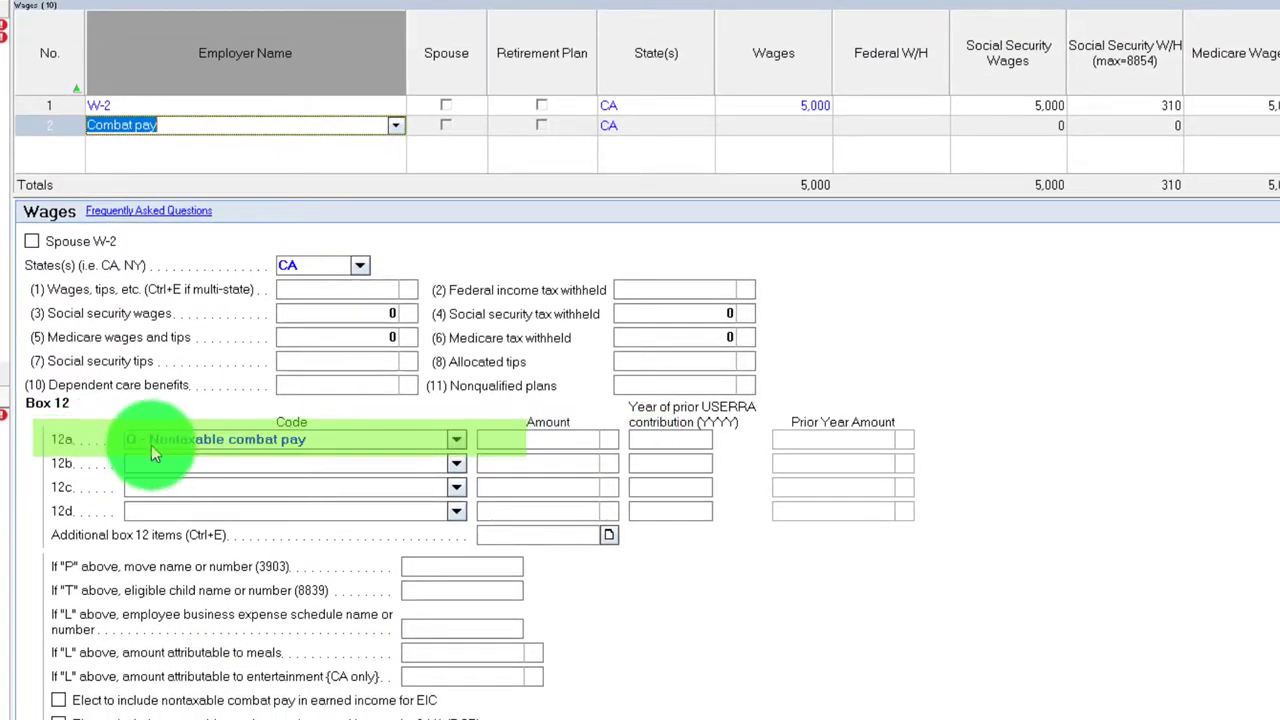
pyautogui.click(545, 443)
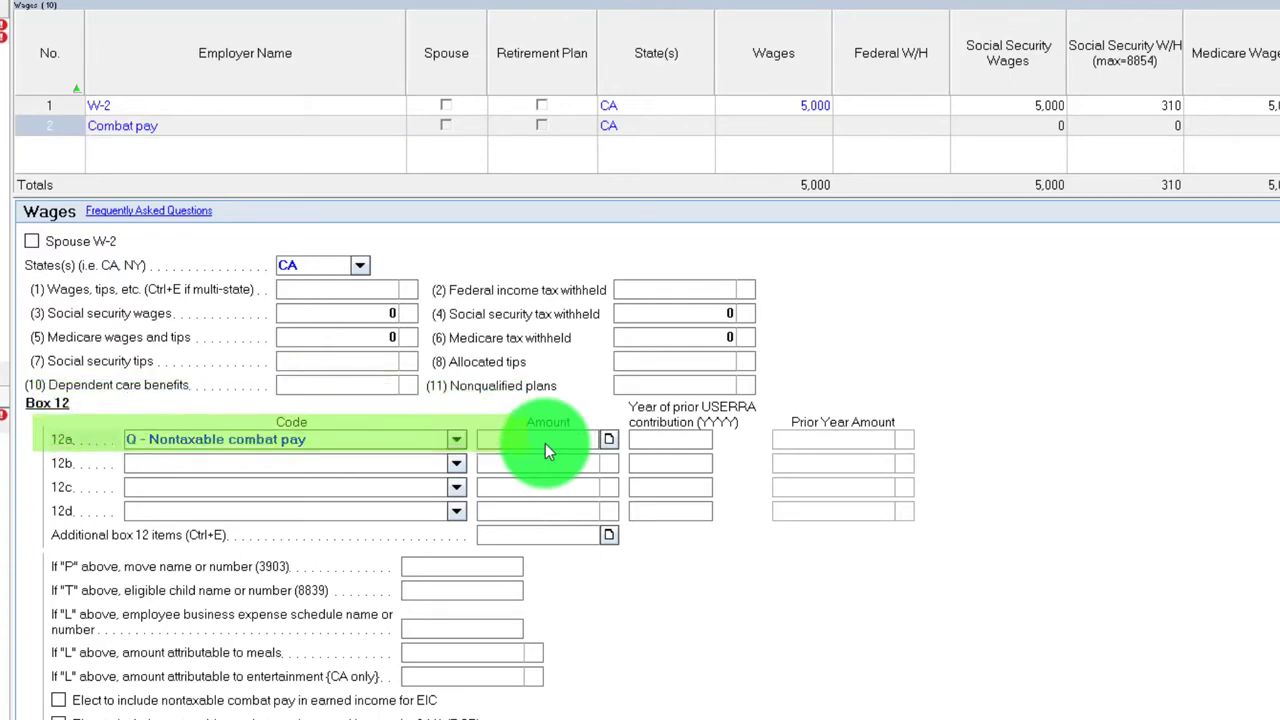
pyautogui.write('9000')
pyautogui.press('Tab')
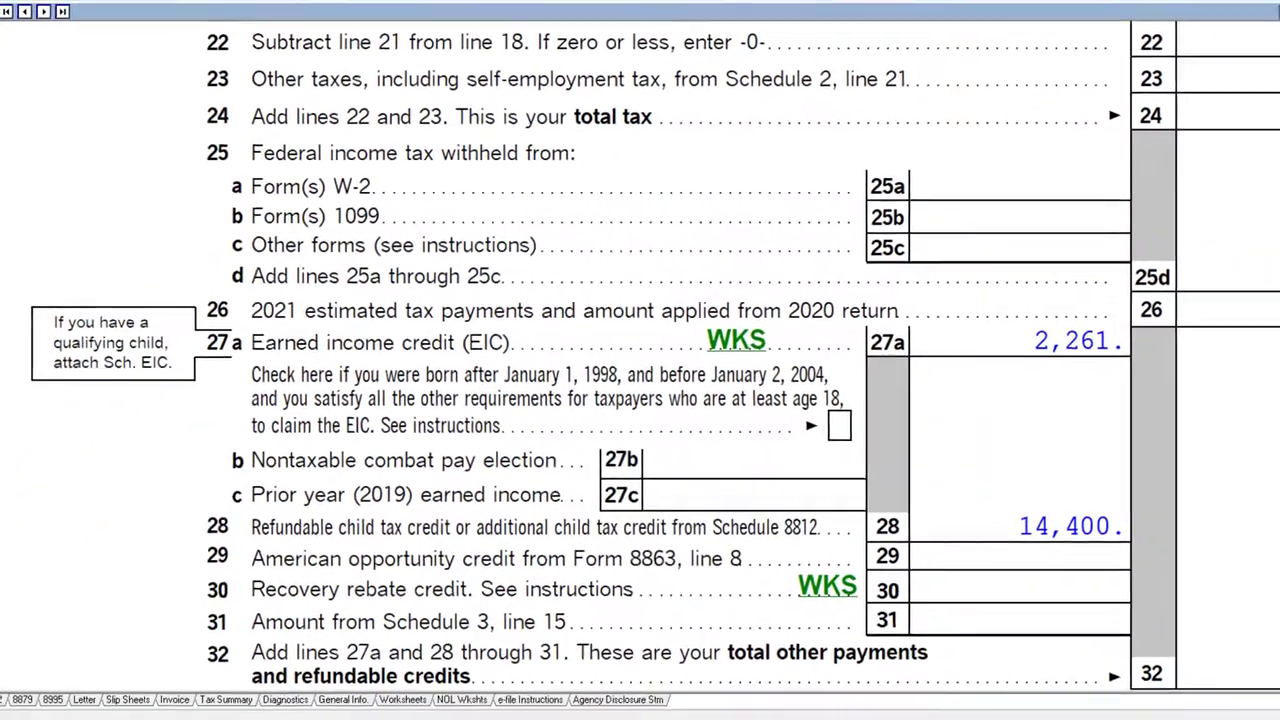
# Review Form 1040 and elect to include nontaxable combat pay in earned income for EIC on the Combat pay entry
pyautogui.scroll(-5, 586, 366)
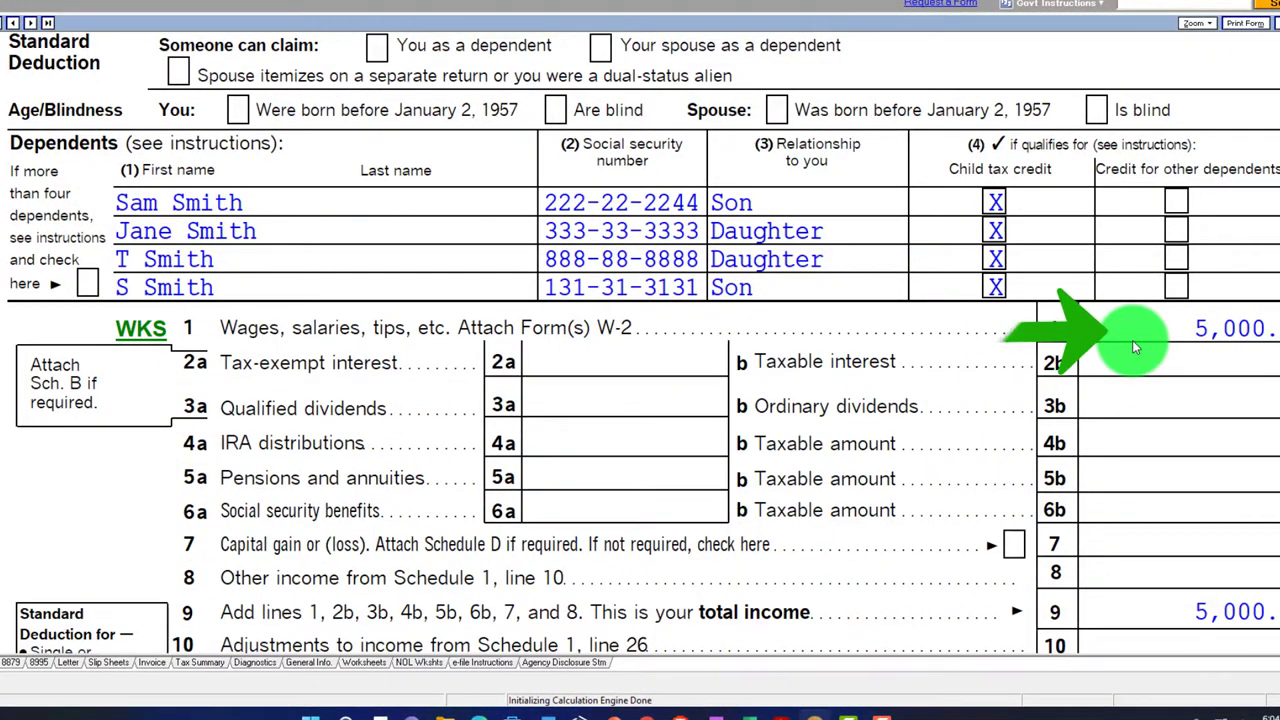
pyautogui.scroll(-3, 1132, 340)
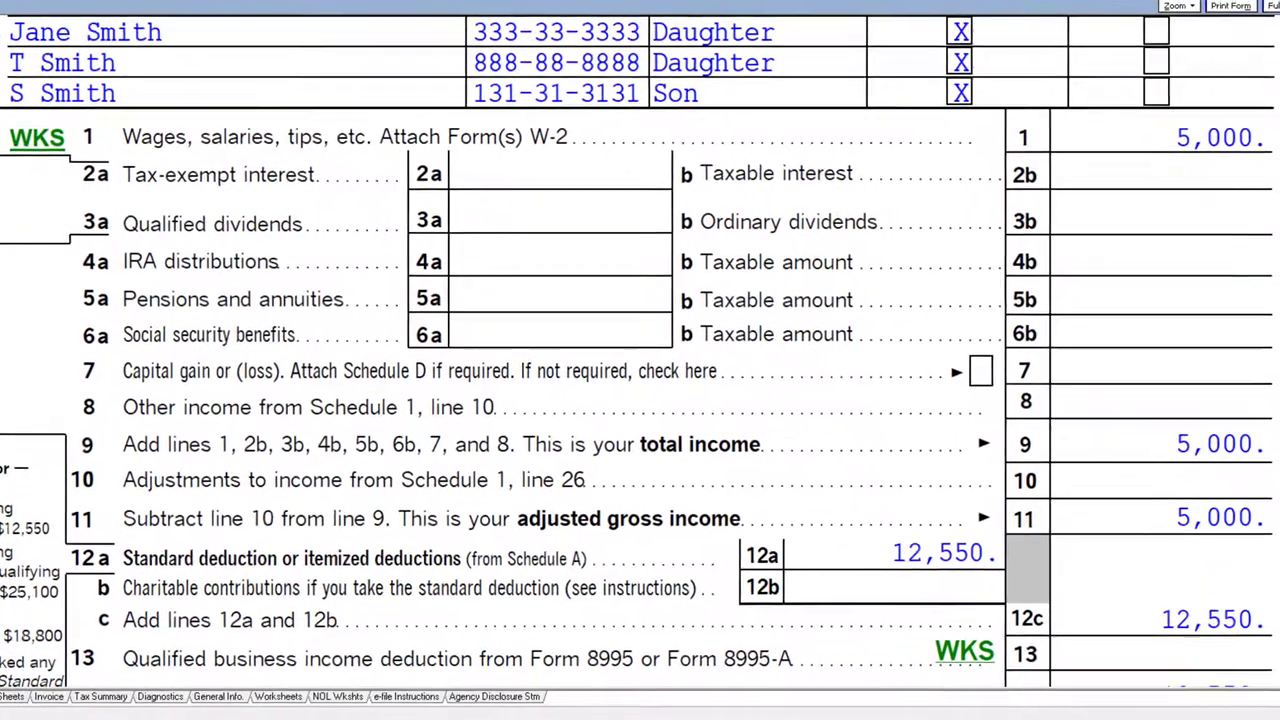
pyautogui.scroll(-5, 590, 465)
pyautogui.scroll(-1, 632, 485)
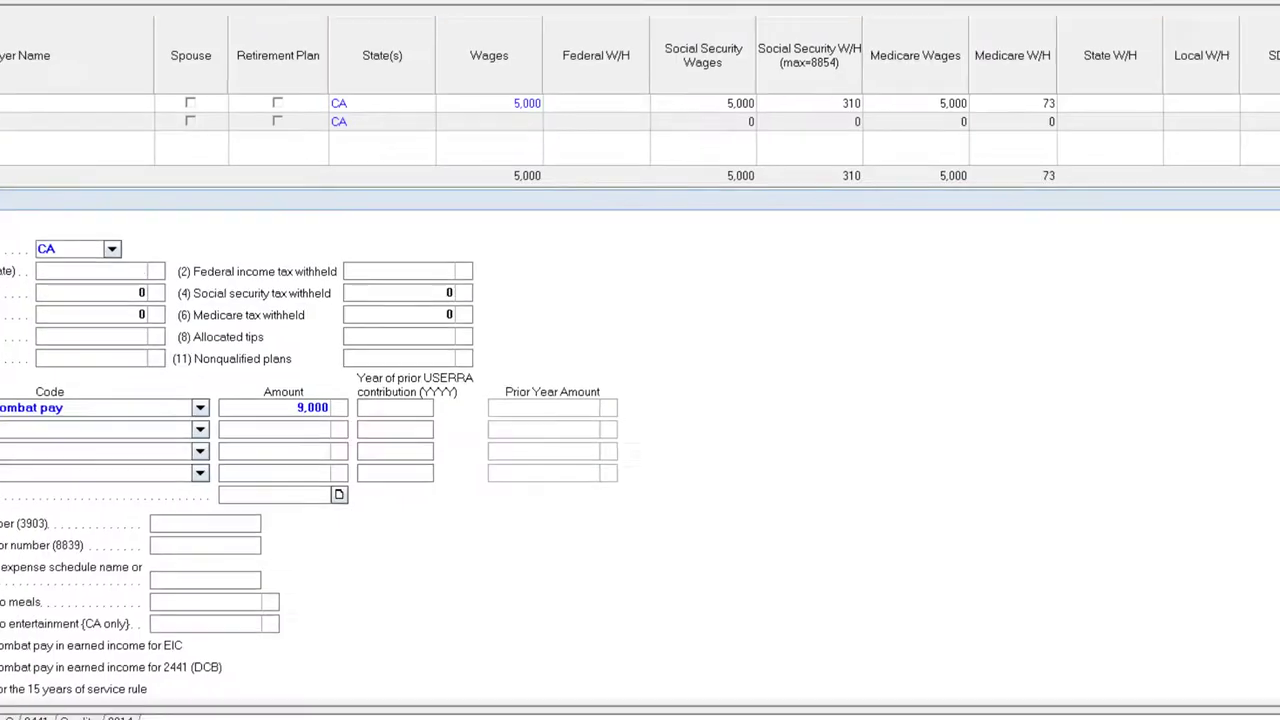
pyautogui.click(100, 420)
pyautogui.scroll(-2, 256, 440)
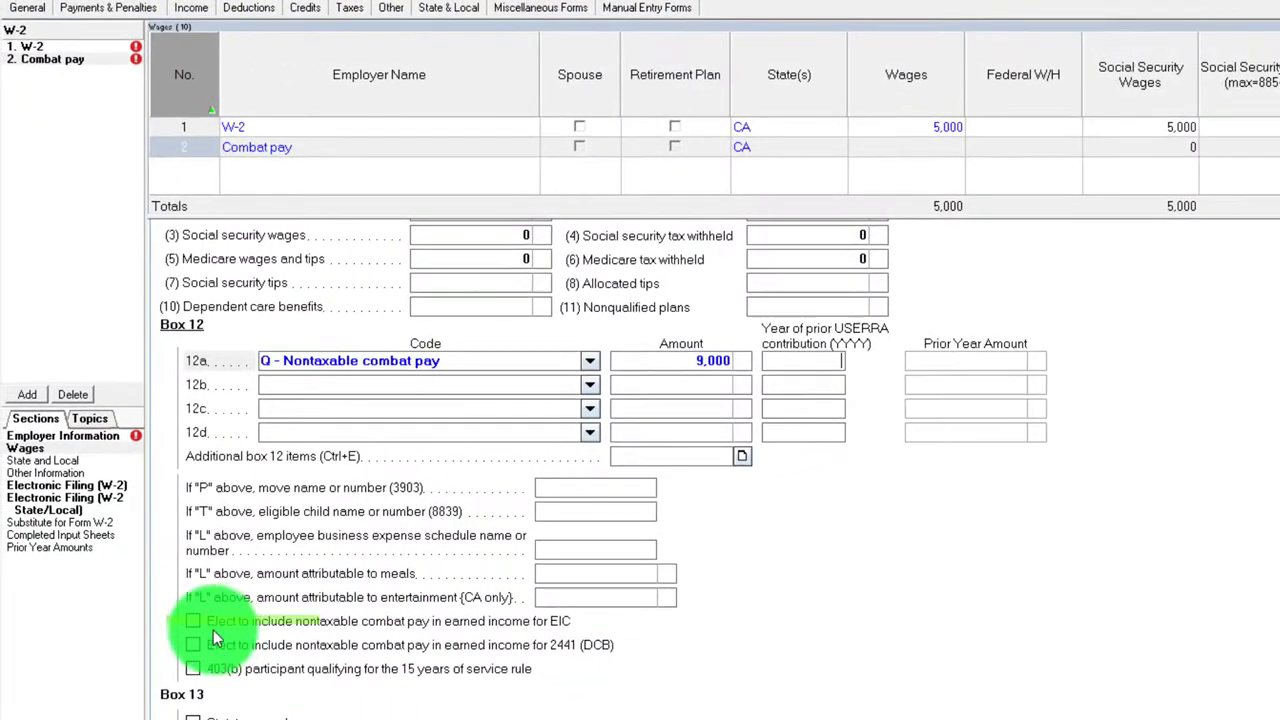
pyautogui.click(194, 621)
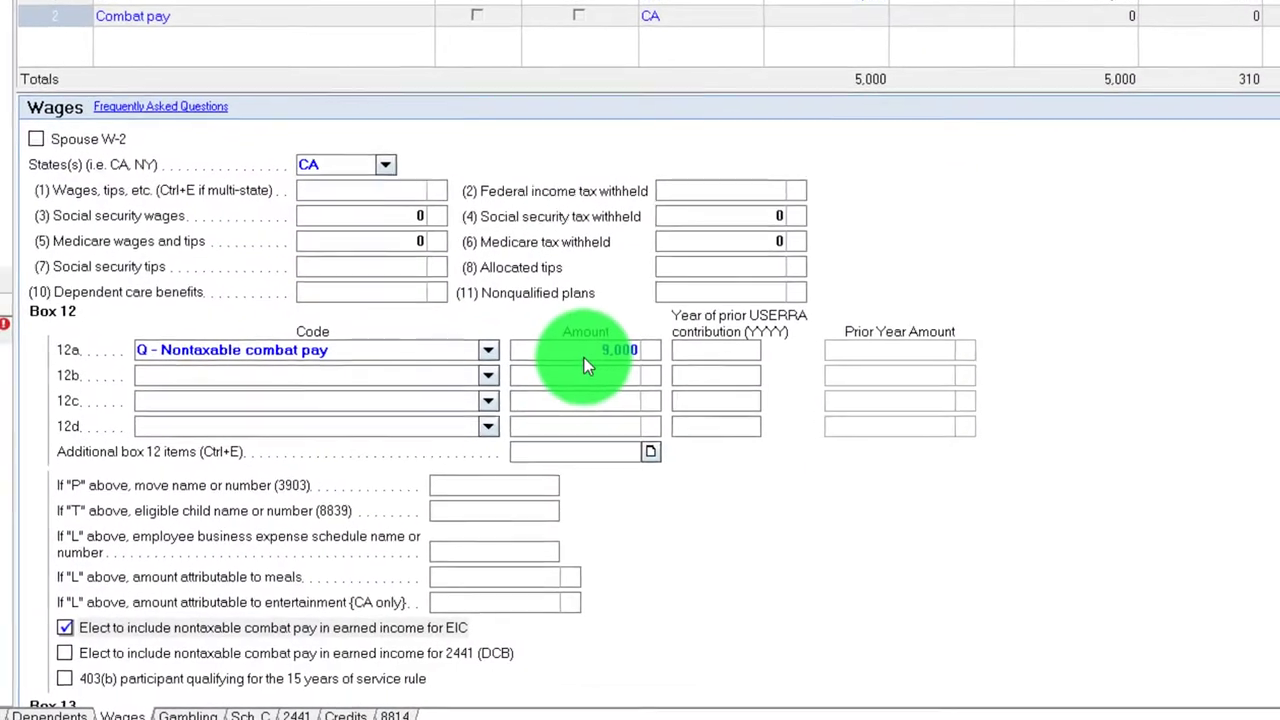
# Clear the box 12a combat pay amount and set the wages of the W-2 entry to 19,549
pyautogui.click(585, 363)
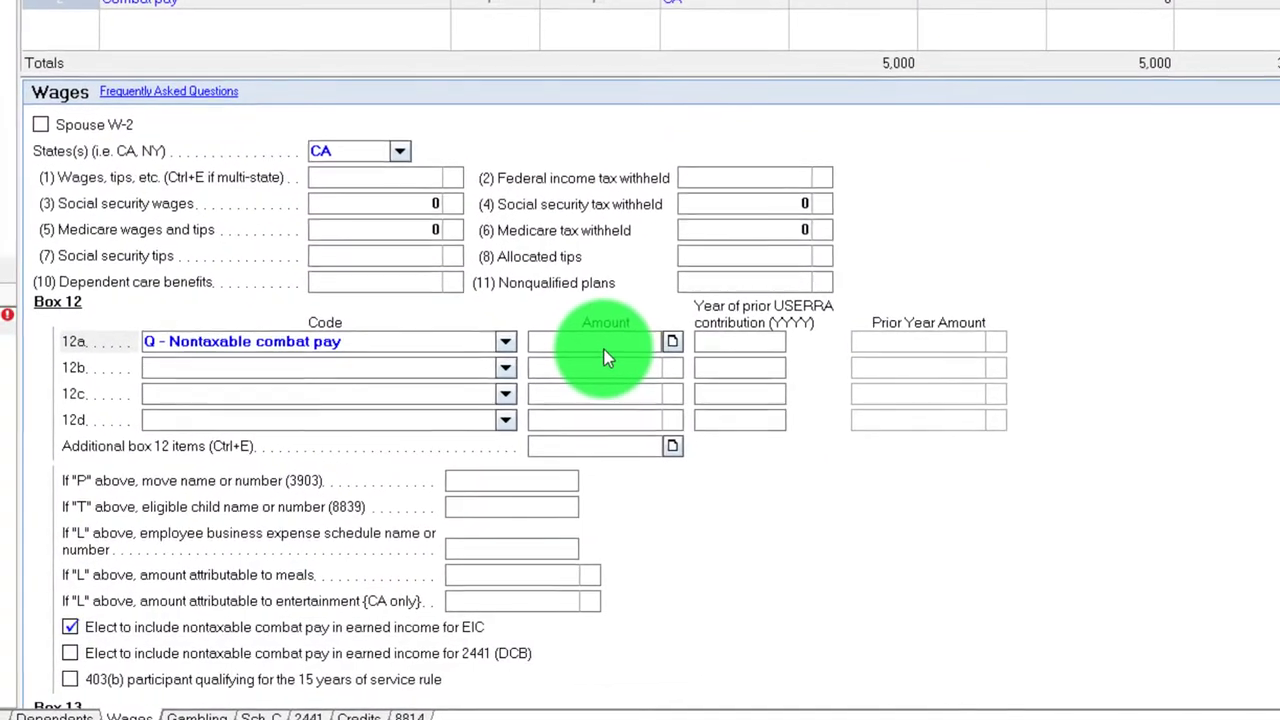
pyautogui.press('BackSpace')
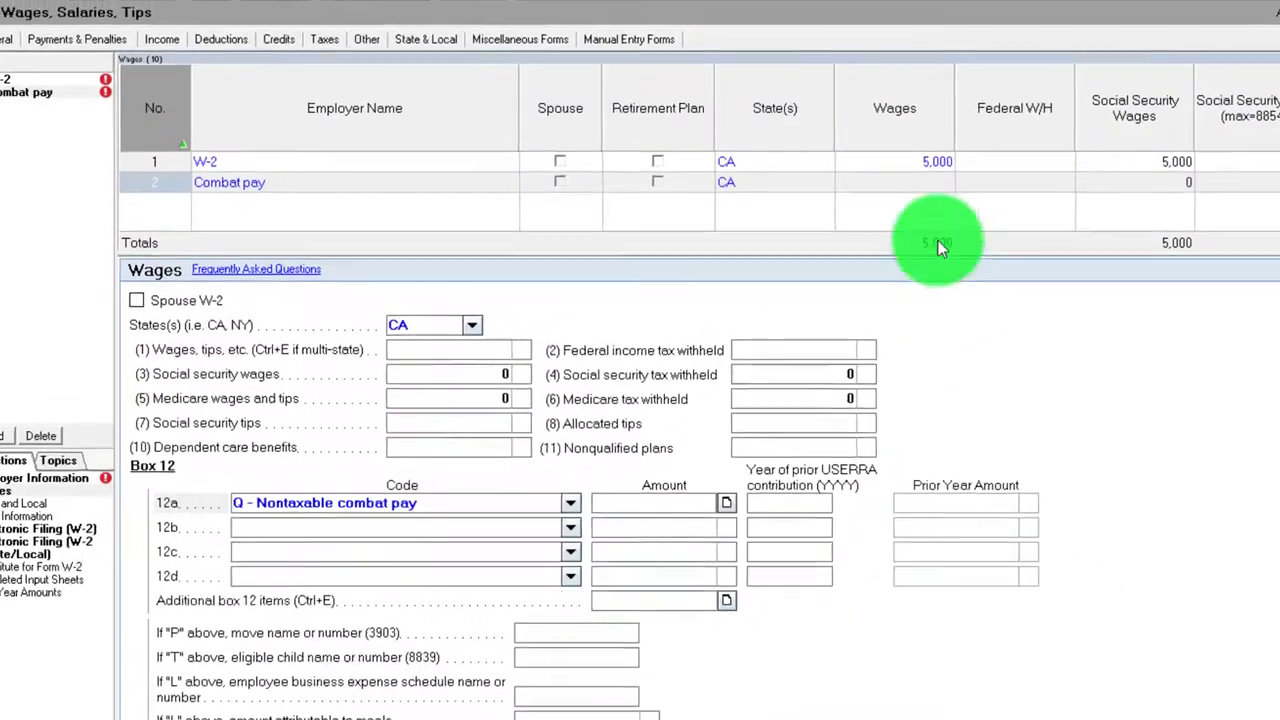
pyautogui.click(910, 165)
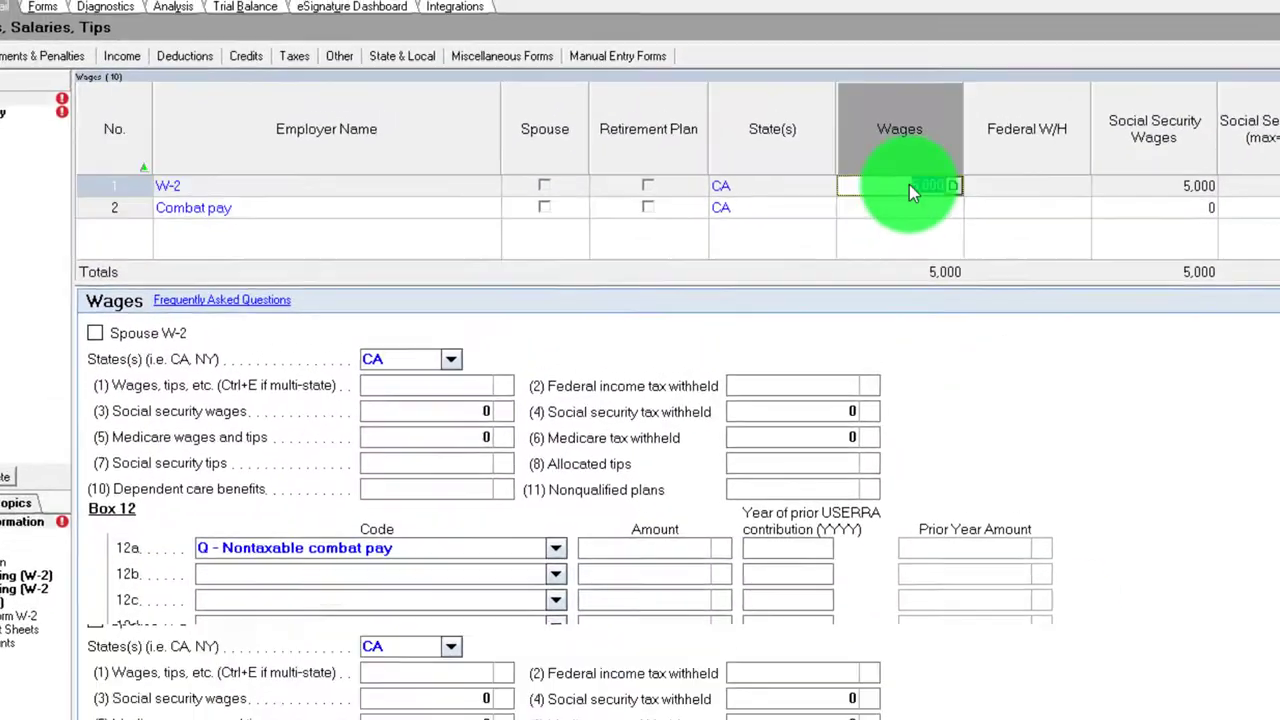
pyautogui.write('19549')
pyautogui.press('Tab')
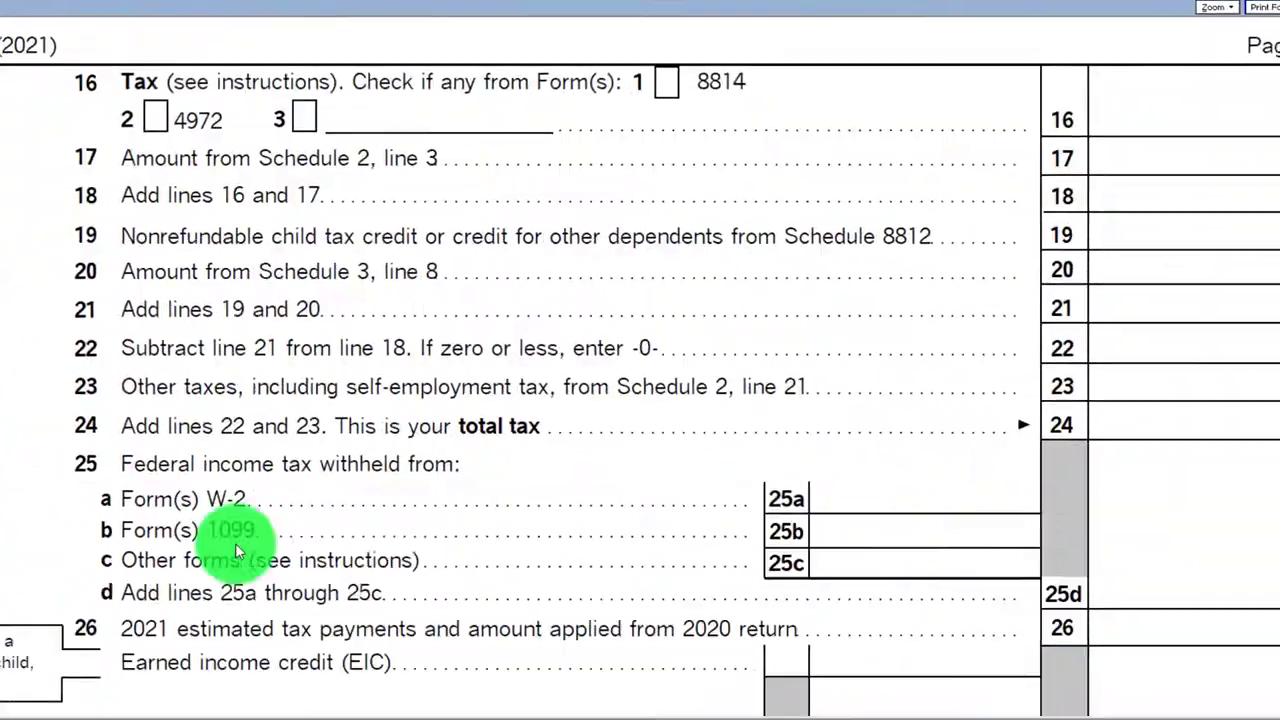
# Examine the earned income credit on line 27a and the filing status, dependents and wages on Form 1040 page 1
pyautogui.scroll(-2, 509, 487)
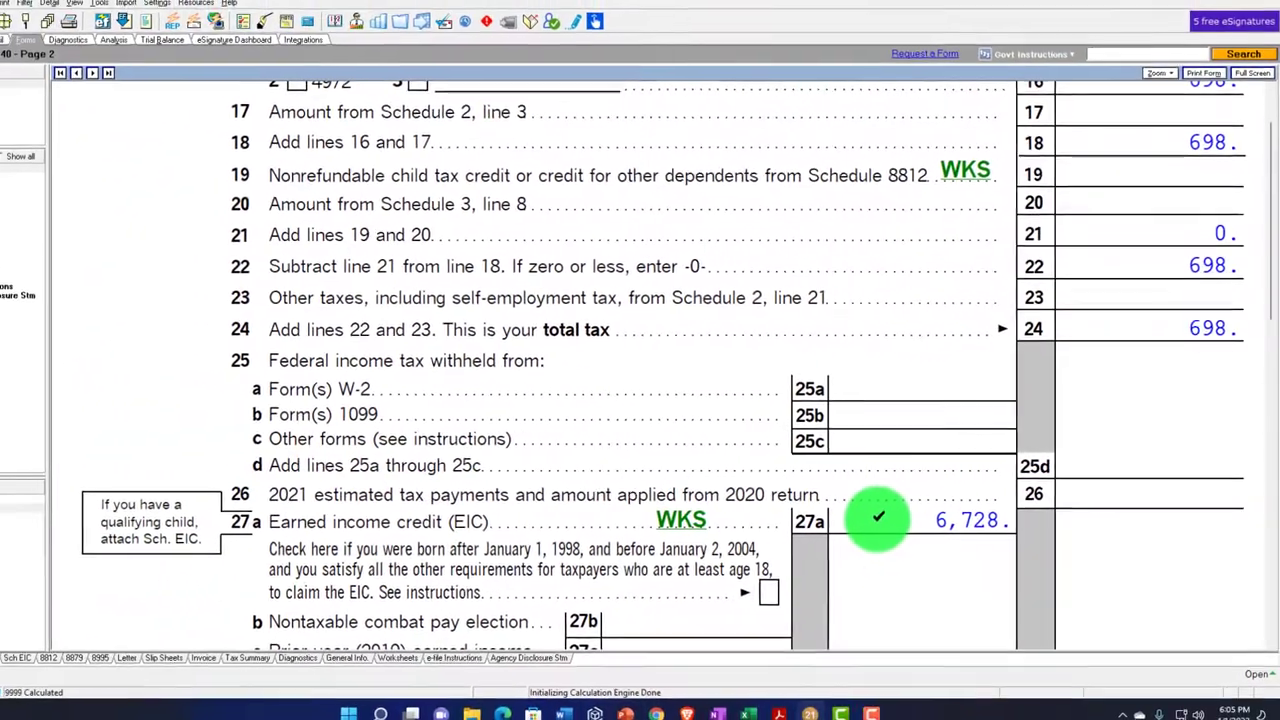
pyautogui.click(52, 498)
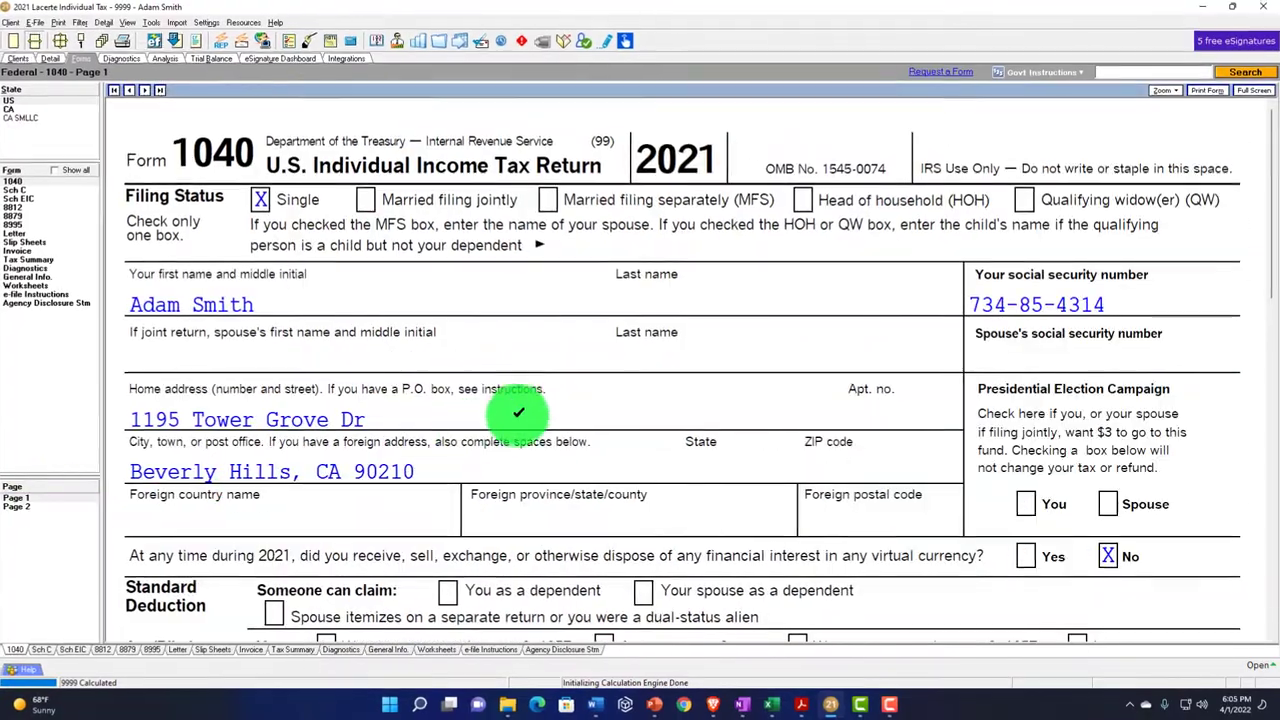
pyautogui.scroll(-5, 503, 457)
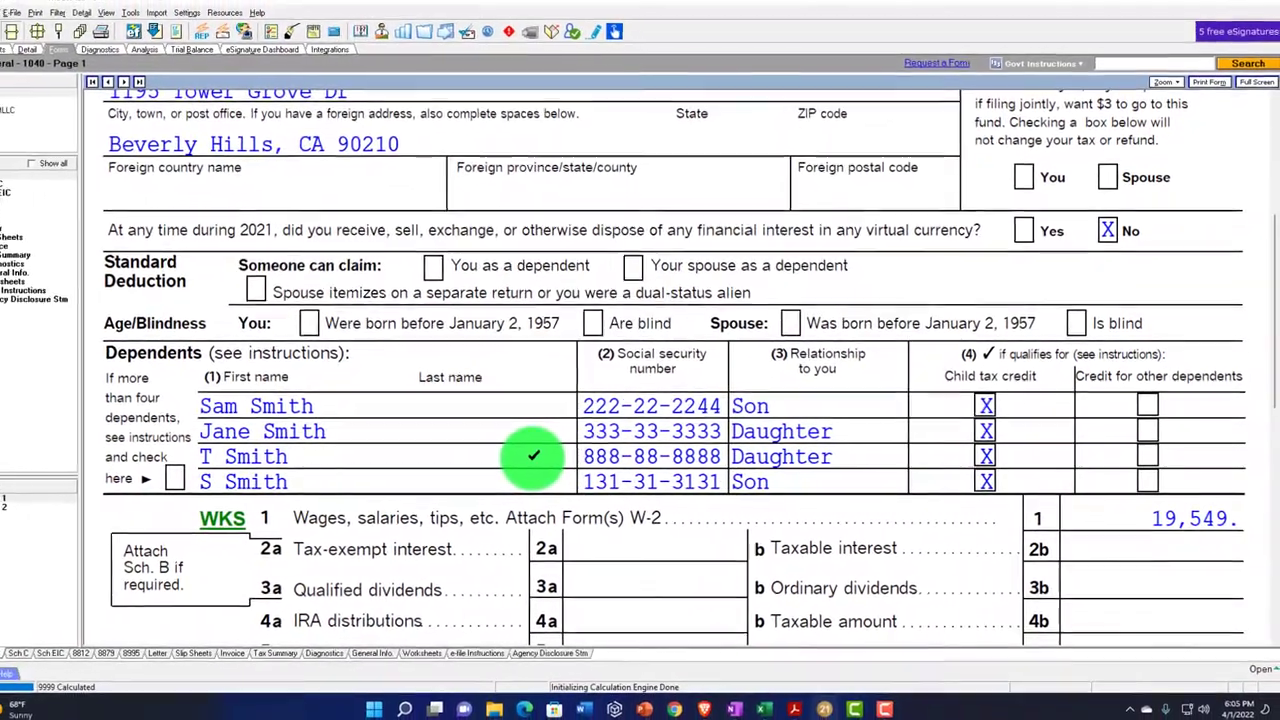
pyautogui.scroll(3, 535, 458)
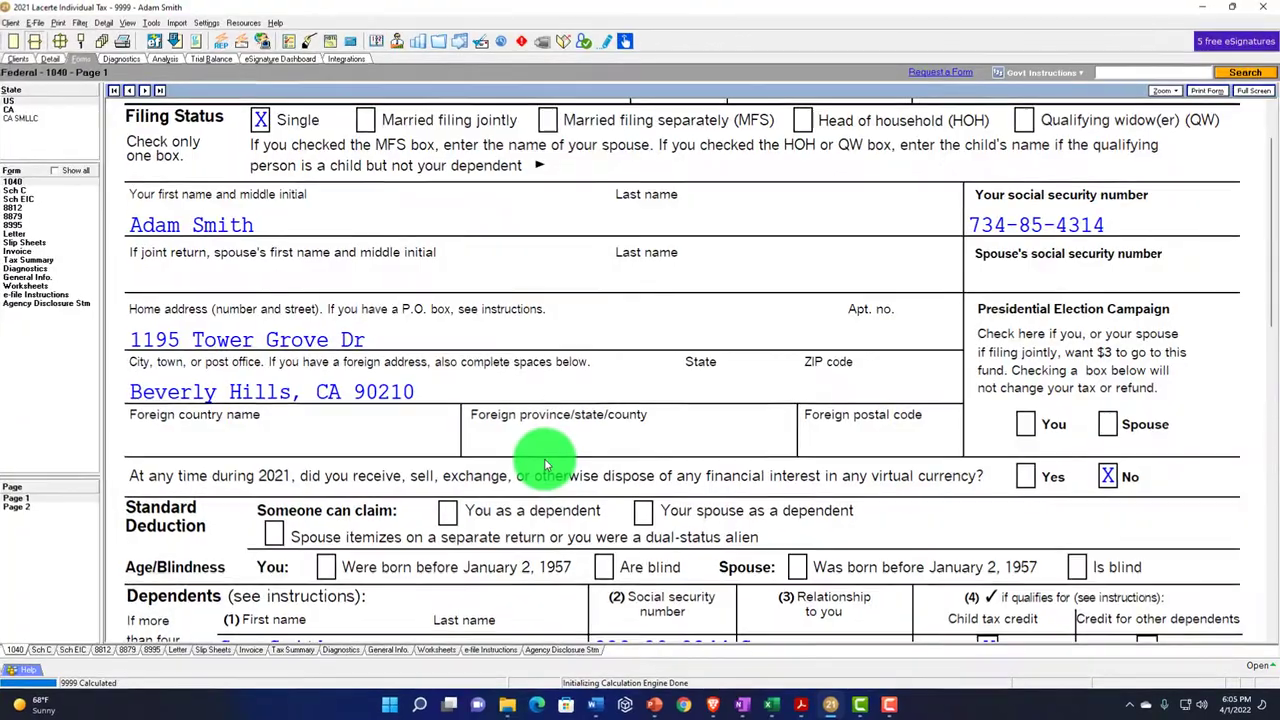
pyautogui.scroll(-2, 545, 465)
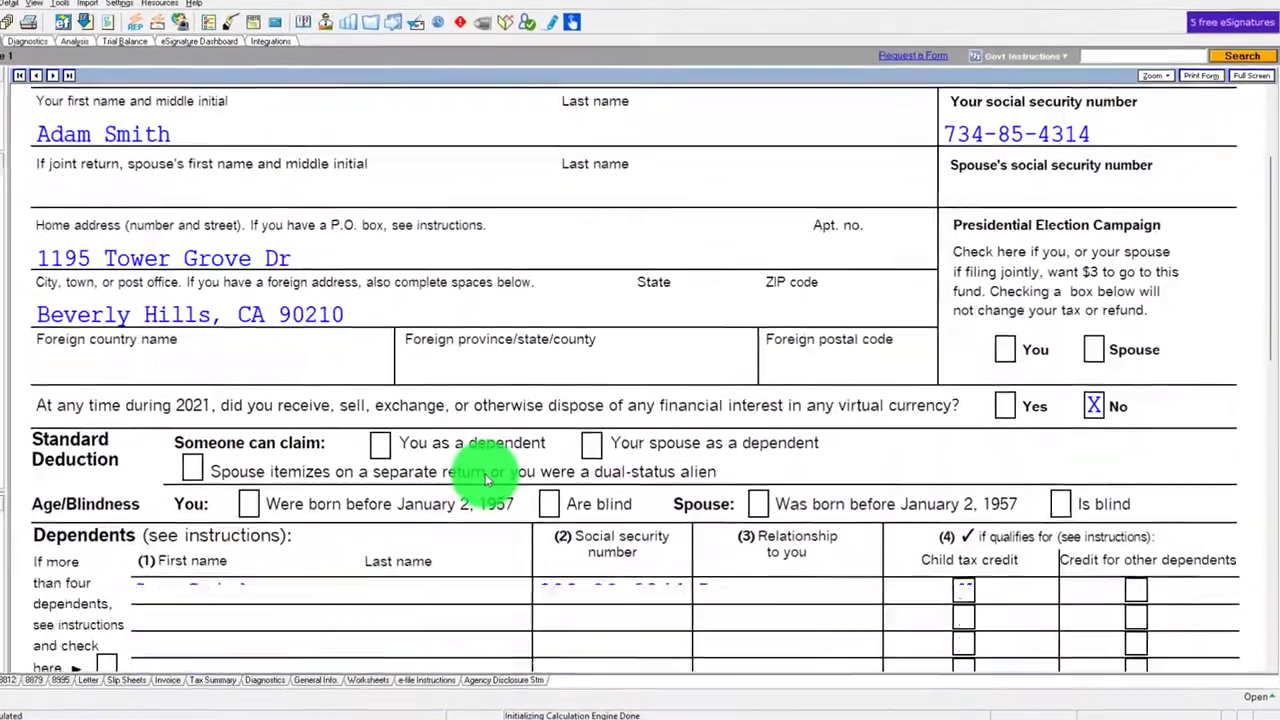
pyautogui.scroll(-1, 480, 478)
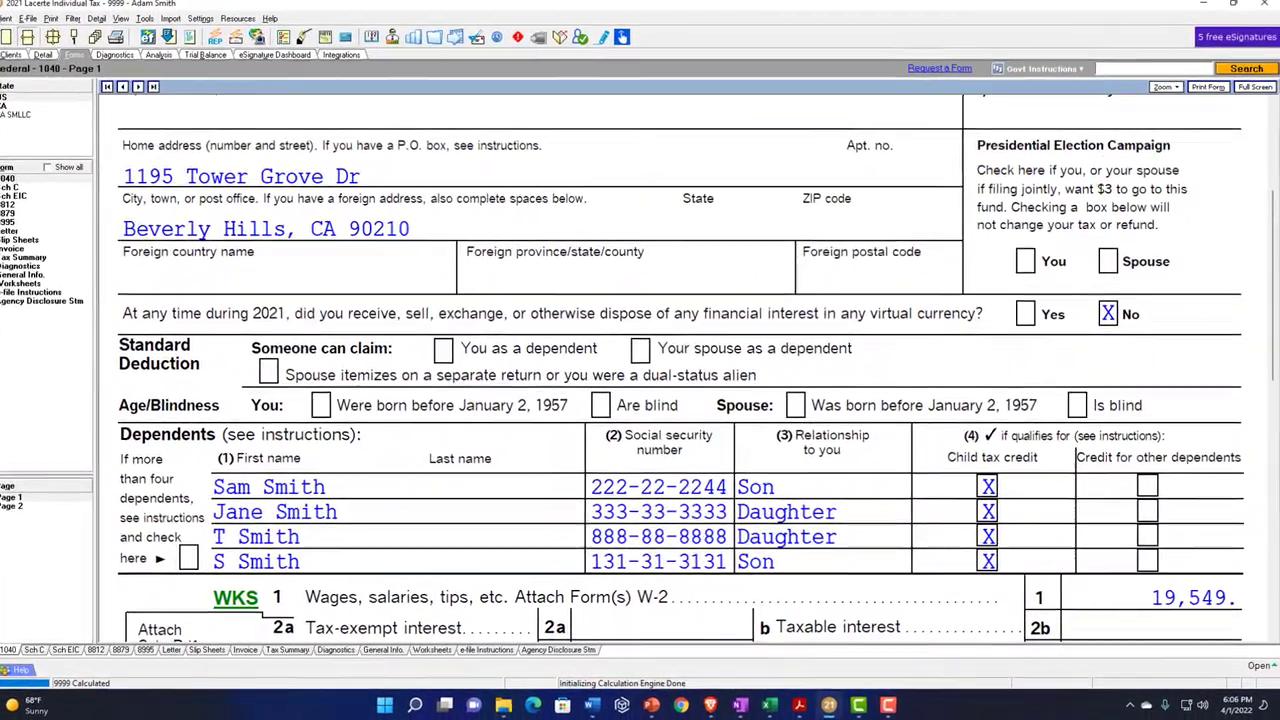
pyautogui.scroll(-3, 1105, 460)
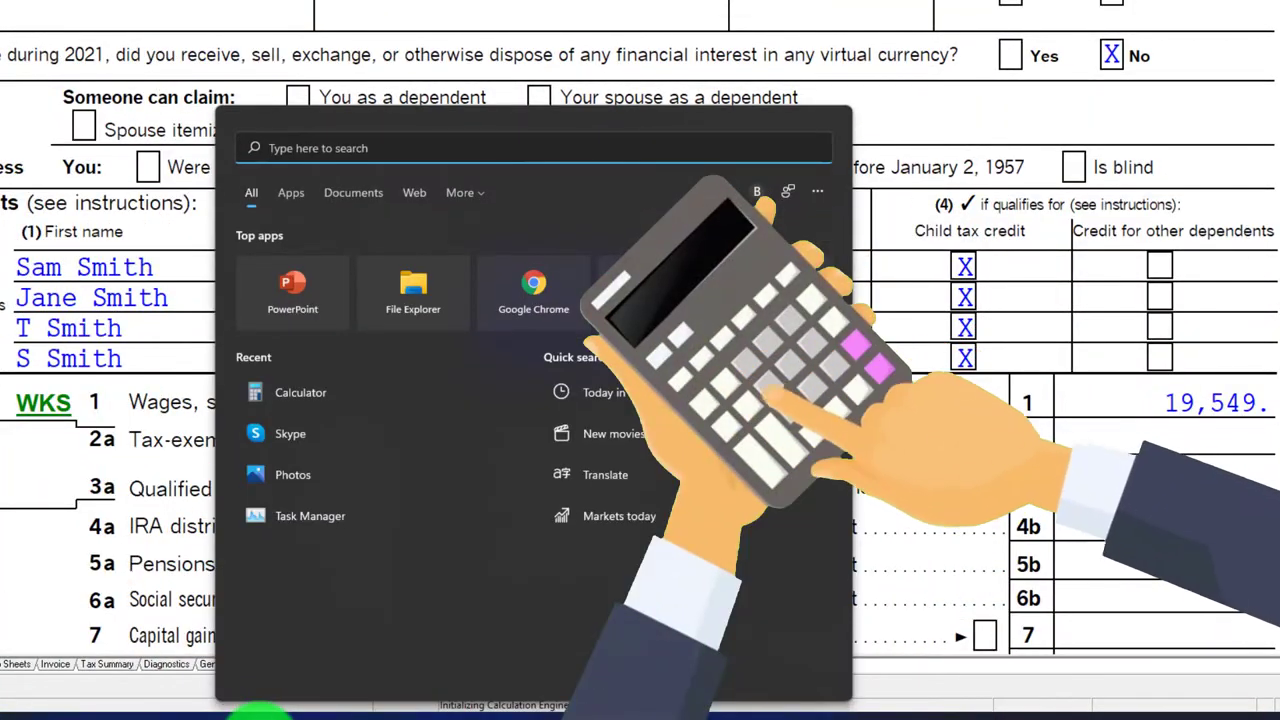
# Open Calculator and double the 6,728 earned income credit
pyautogui.click(341, 391)
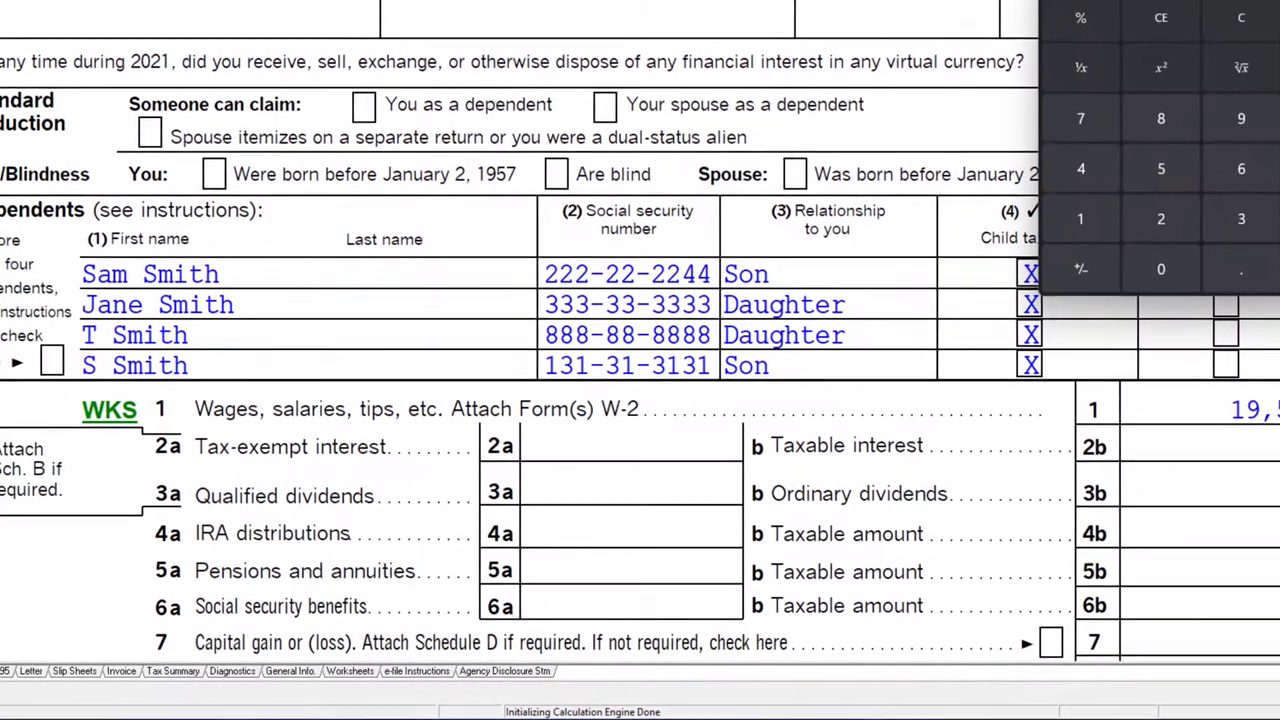
pyautogui.moveTo(1240, 2); pyautogui.dragTo(530, 142)
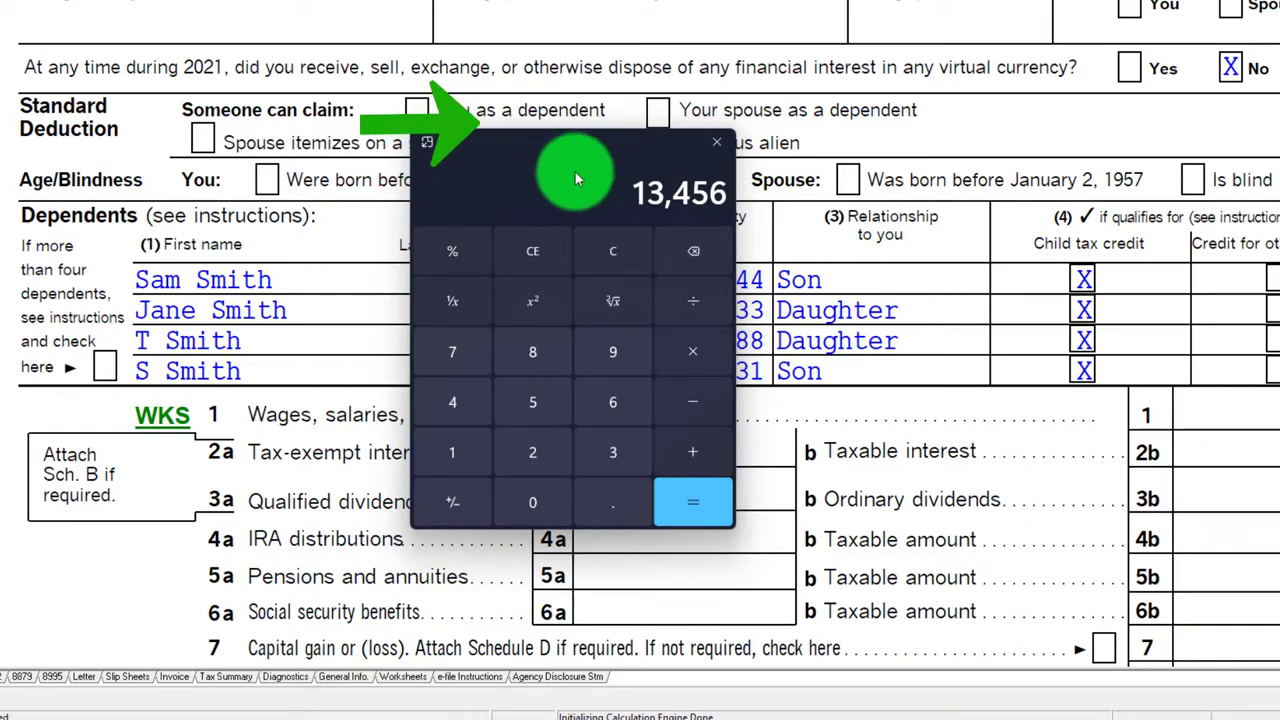
pyautogui.moveTo(571, 149); pyautogui.dragTo(1095, 168)
pyautogui.click(1142, 167)
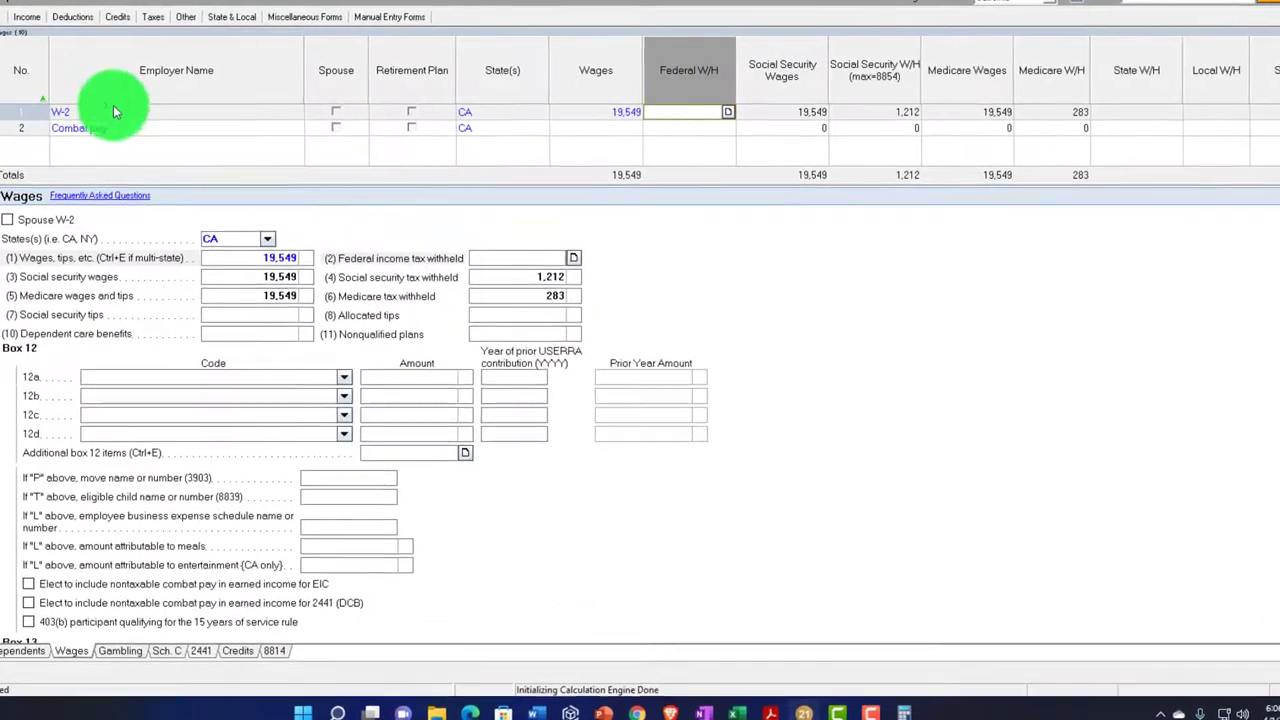
# In the client information, change the filing status to Married filing jointly
pyautogui.click(20, 663)
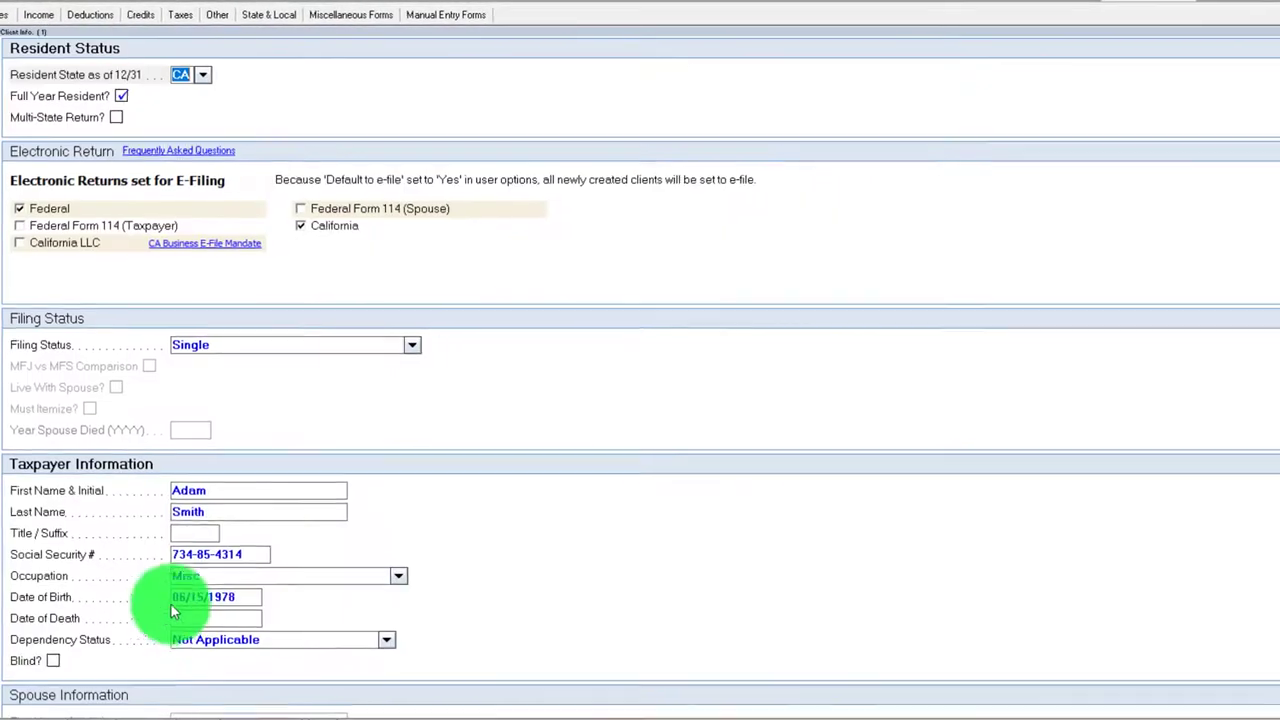
pyautogui.click(422, 351)
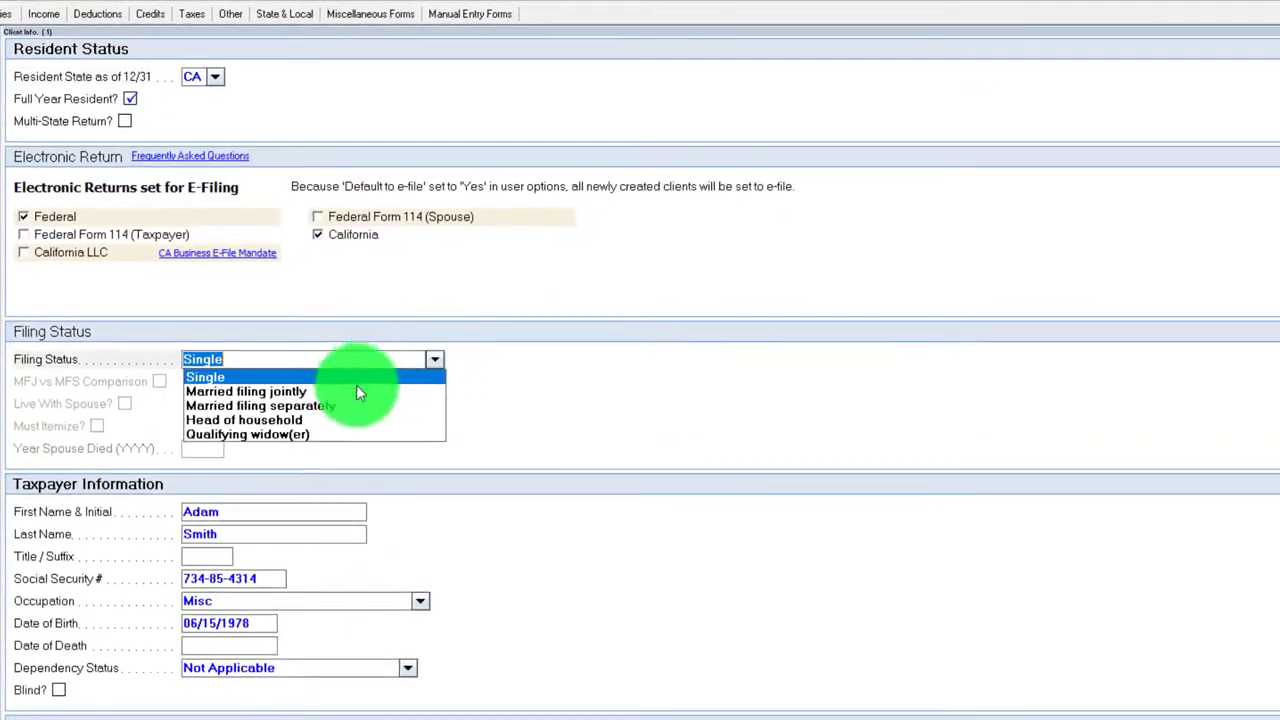
pyautogui.click(350, 394)
# In the wages input, set the wages of the Combat pay entry to 19,549
pyautogui.click(43, 14)
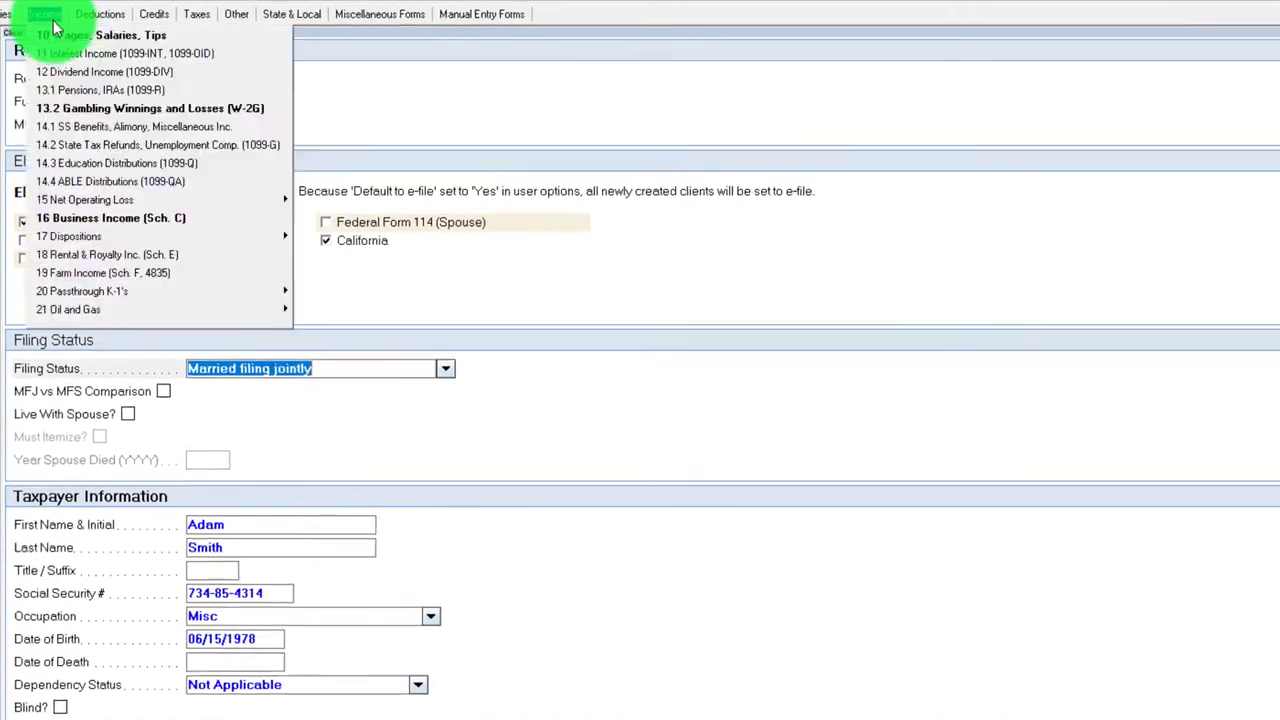
pyautogui.click(57, 36)
pyautogui.click(862, 174)
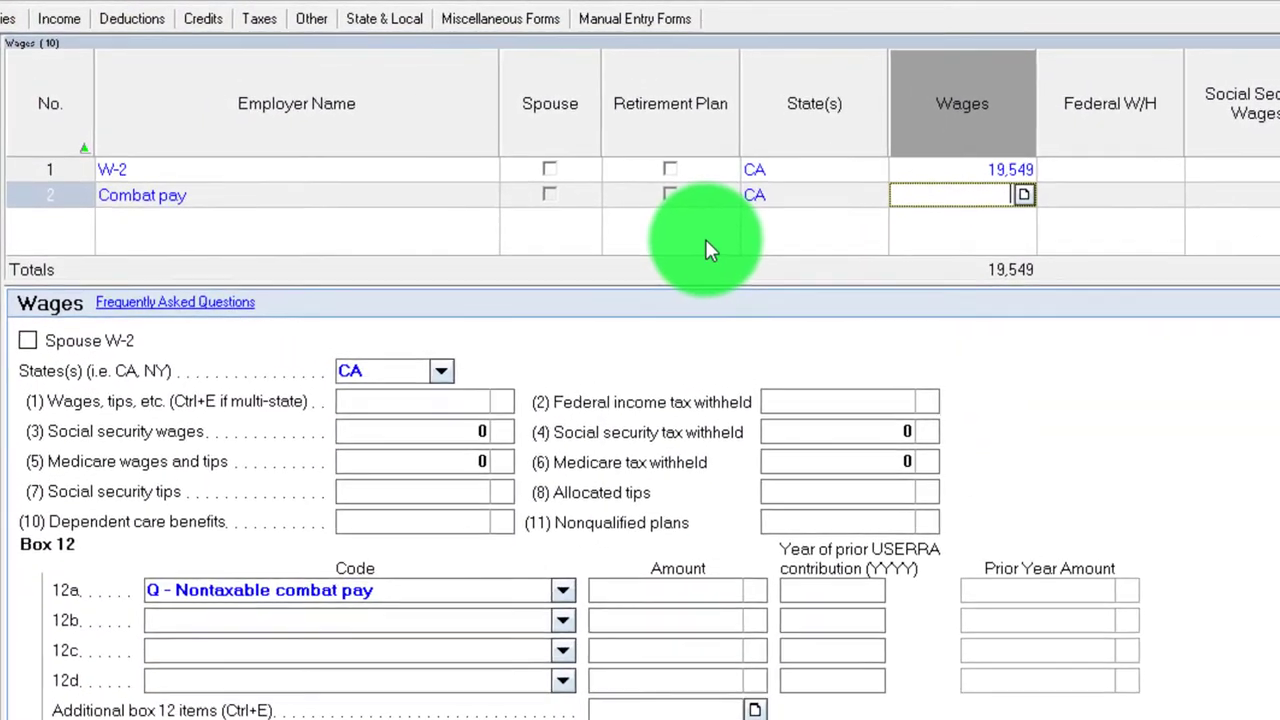
pyautogui.write('19,549')
pyautogui.press('Tab')
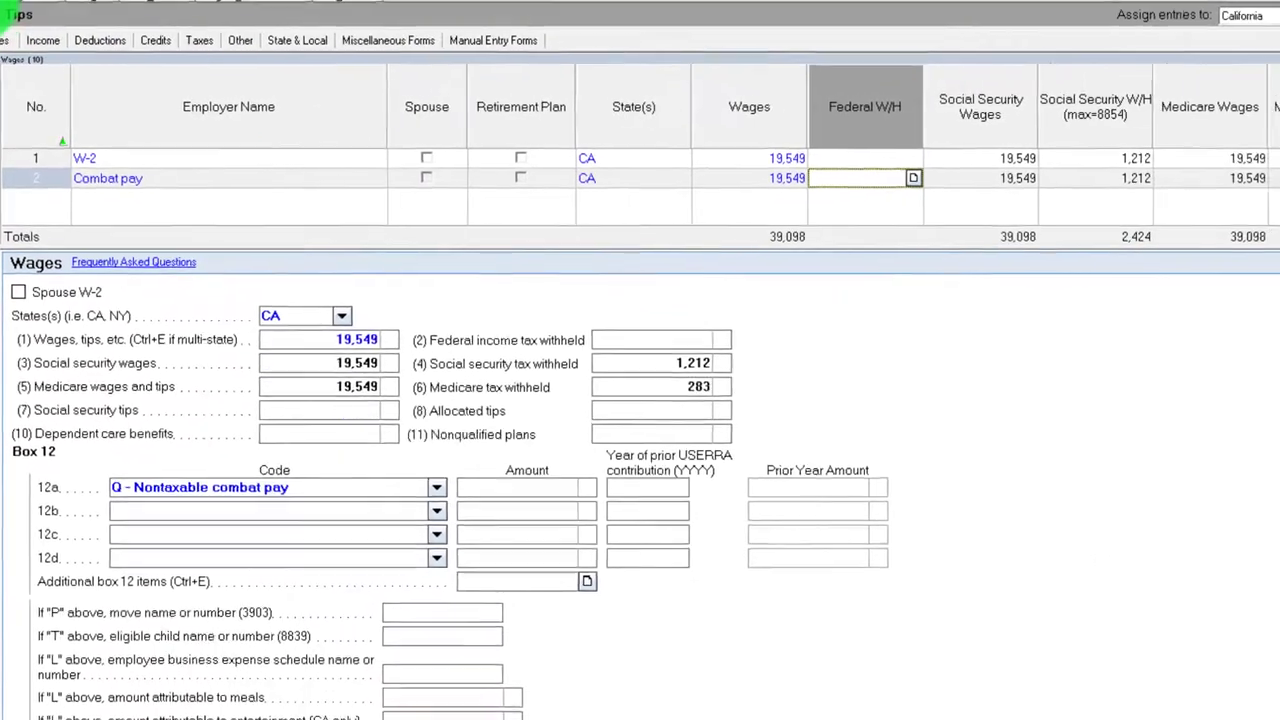
# Check the wages and the line 27a earned income credit on Form 1040 against the doubled credit in Calculator
pyautogui.click(12, 30)
pyautogui.scroll(-5, 640, 400)
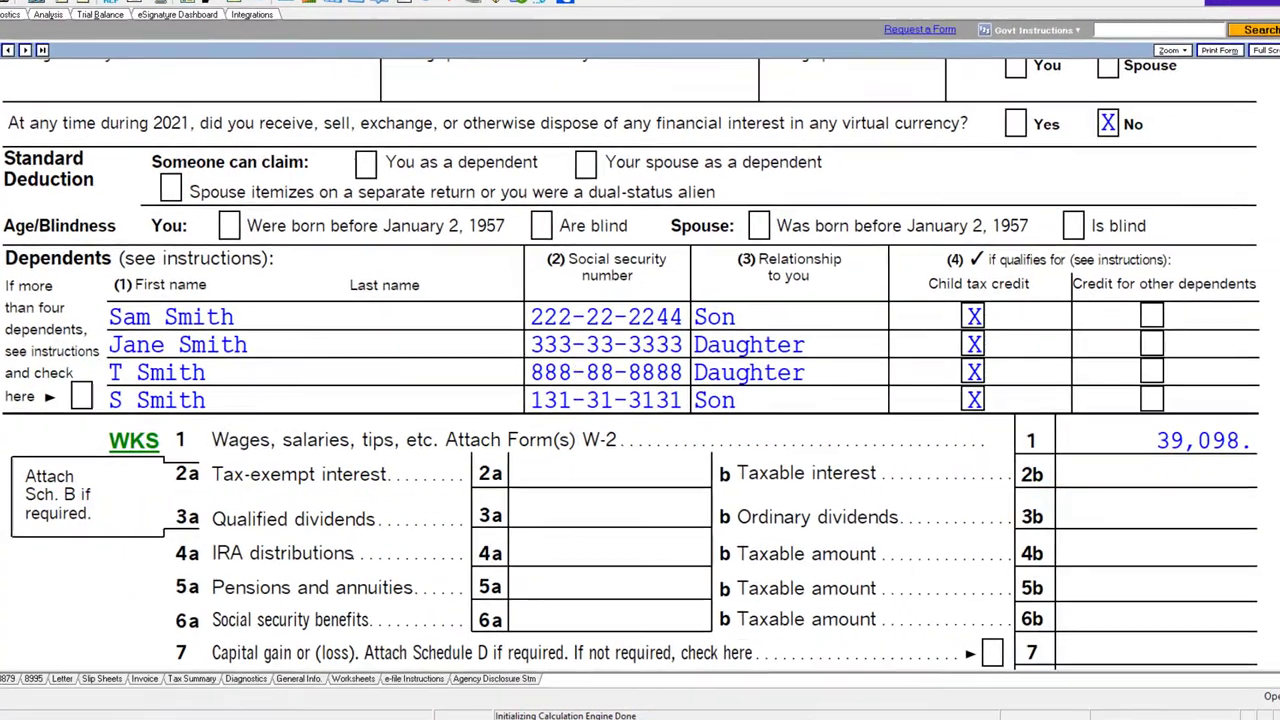
pyautogui.scroll(-10, 471, 486)
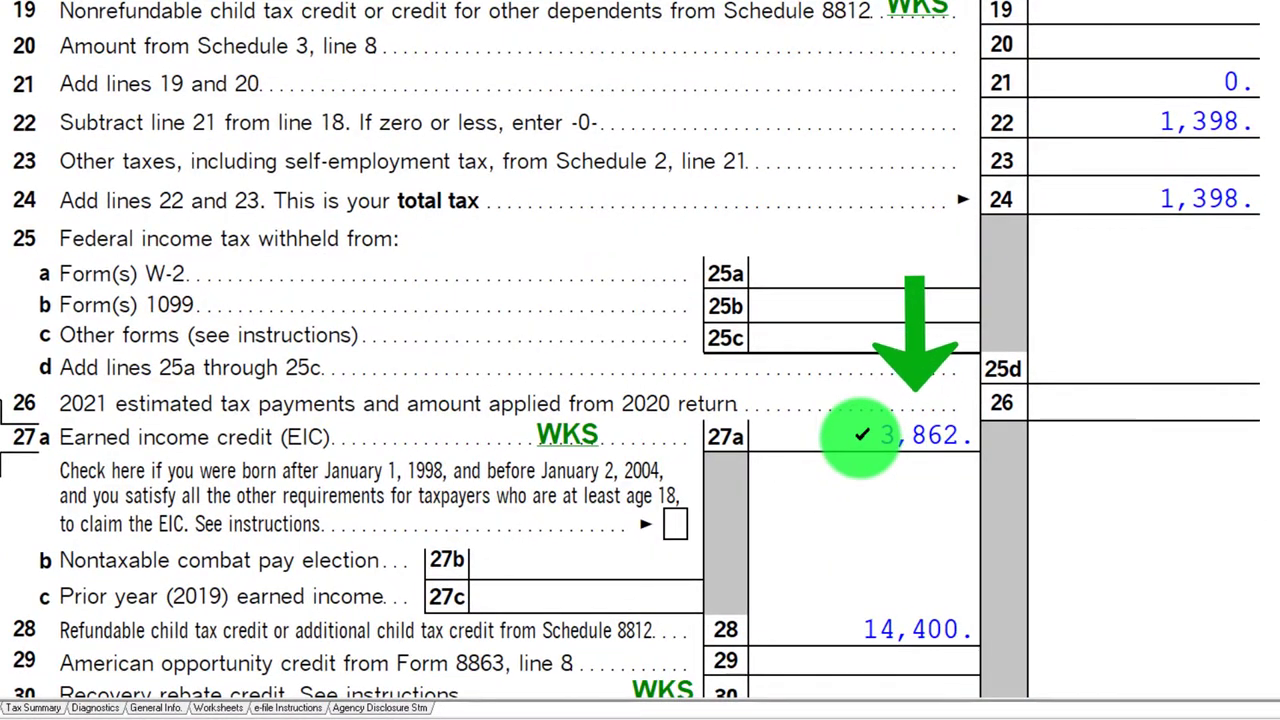
pyautogui.hotkey('alt', 'Tab')
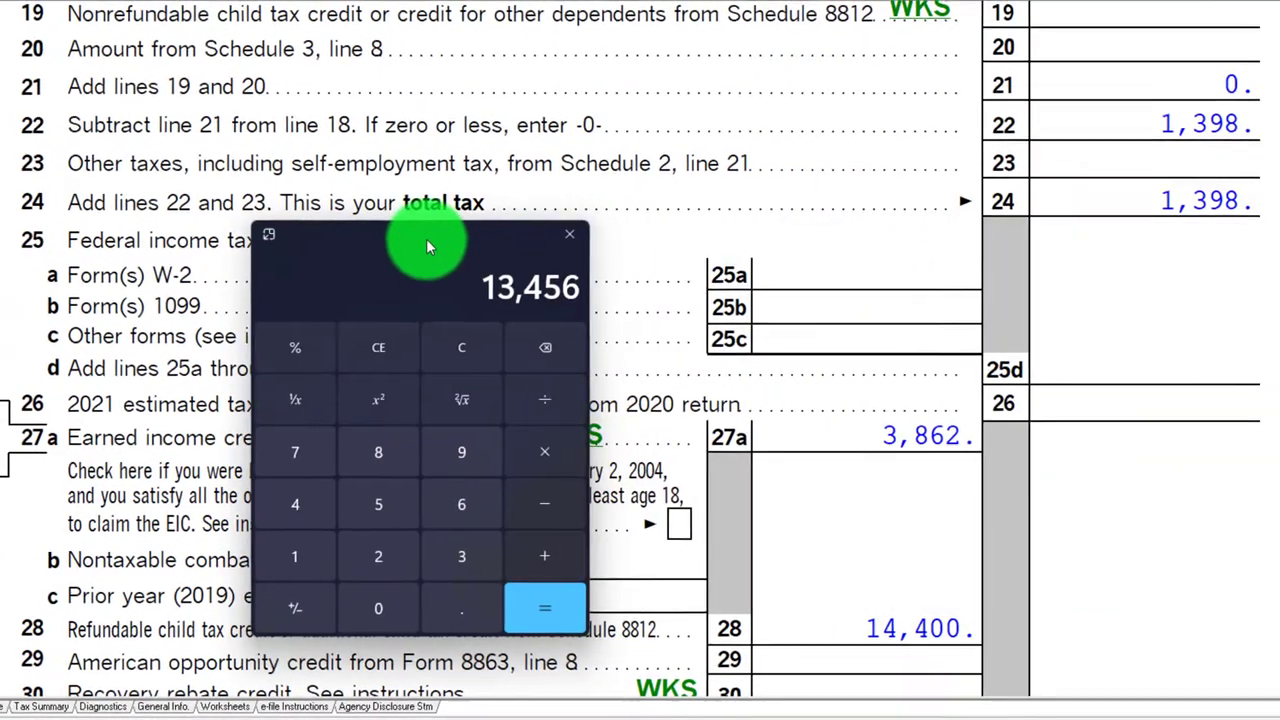
pyautogui.moveTo(449, 252); pyautogui.dragTo(1275, 178)
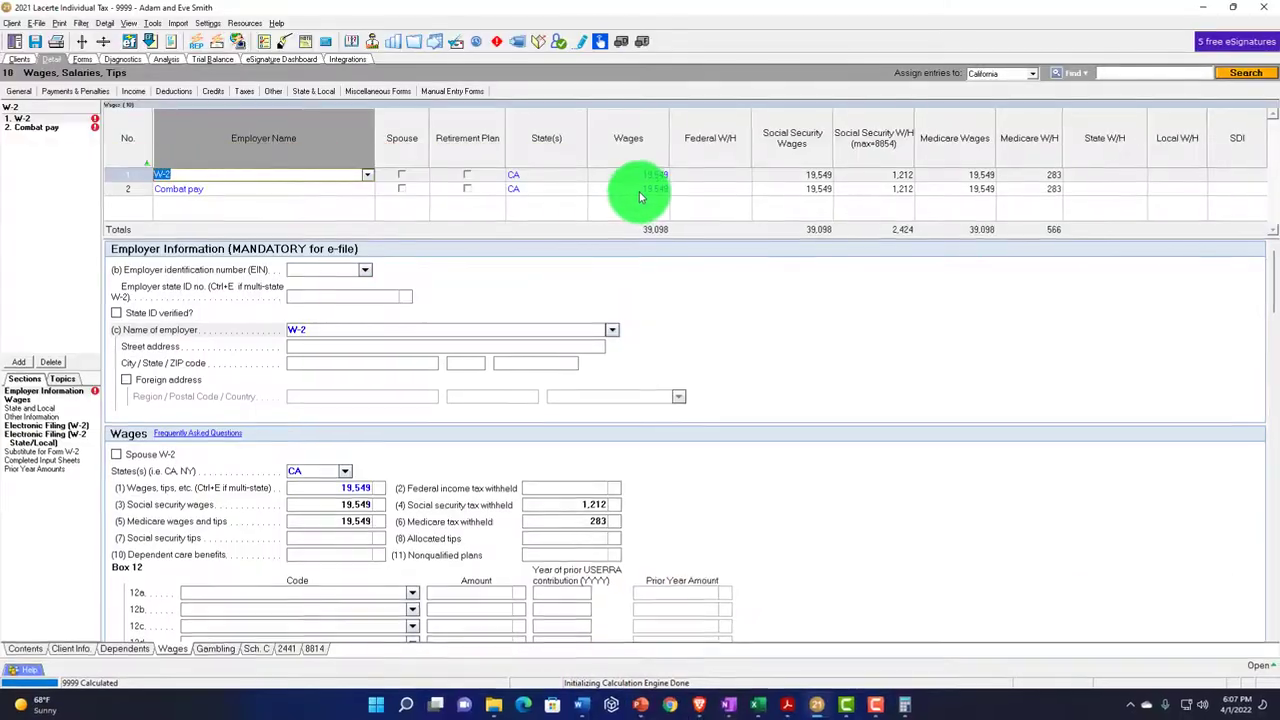
# In the wages input, raise the Combat pay wages in stages from 30,000 through 35,000 to 38,000
pyautogui.click(645, 189)
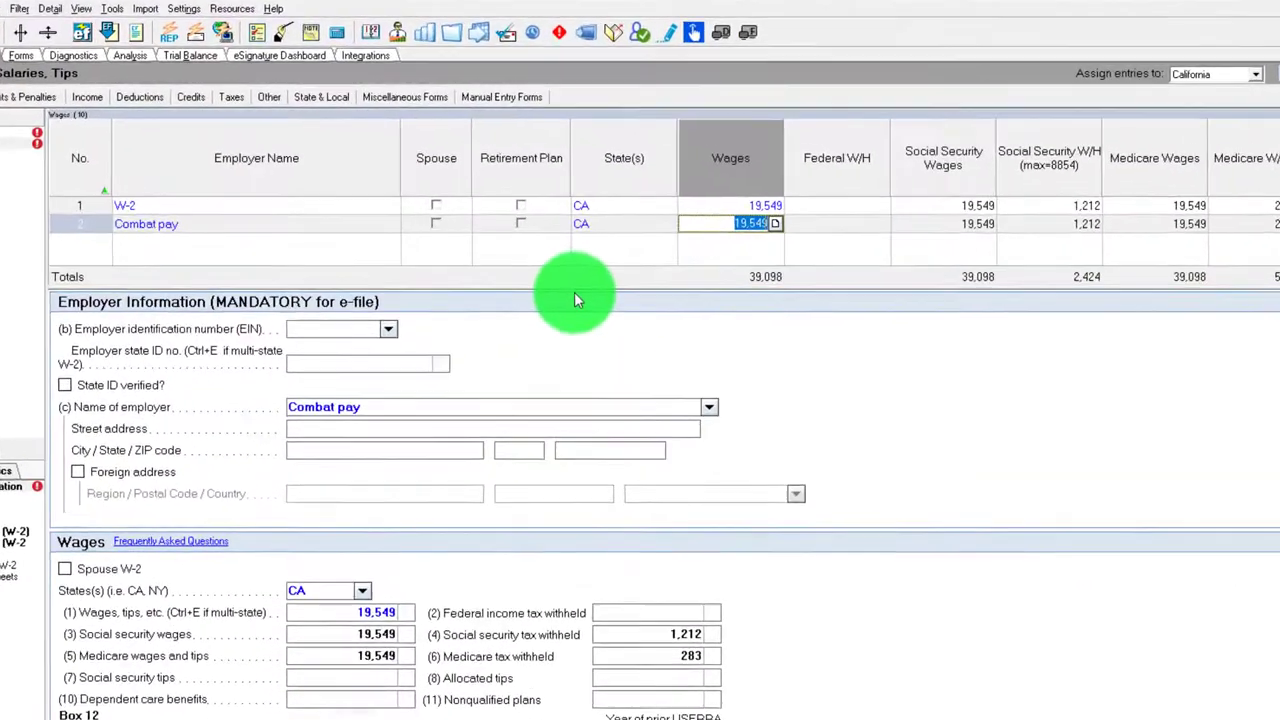
pyautogui.write('30000')
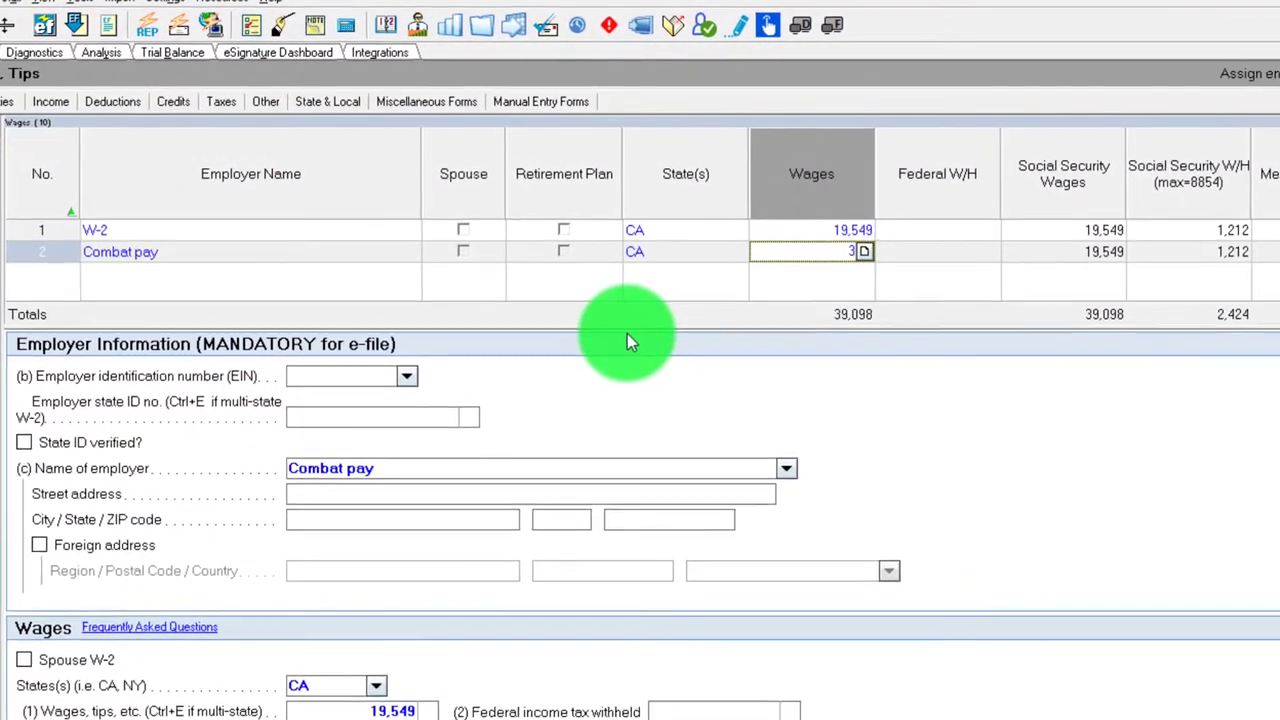
pyautogui.press('Tab')
pyautogui.click(822, 262)
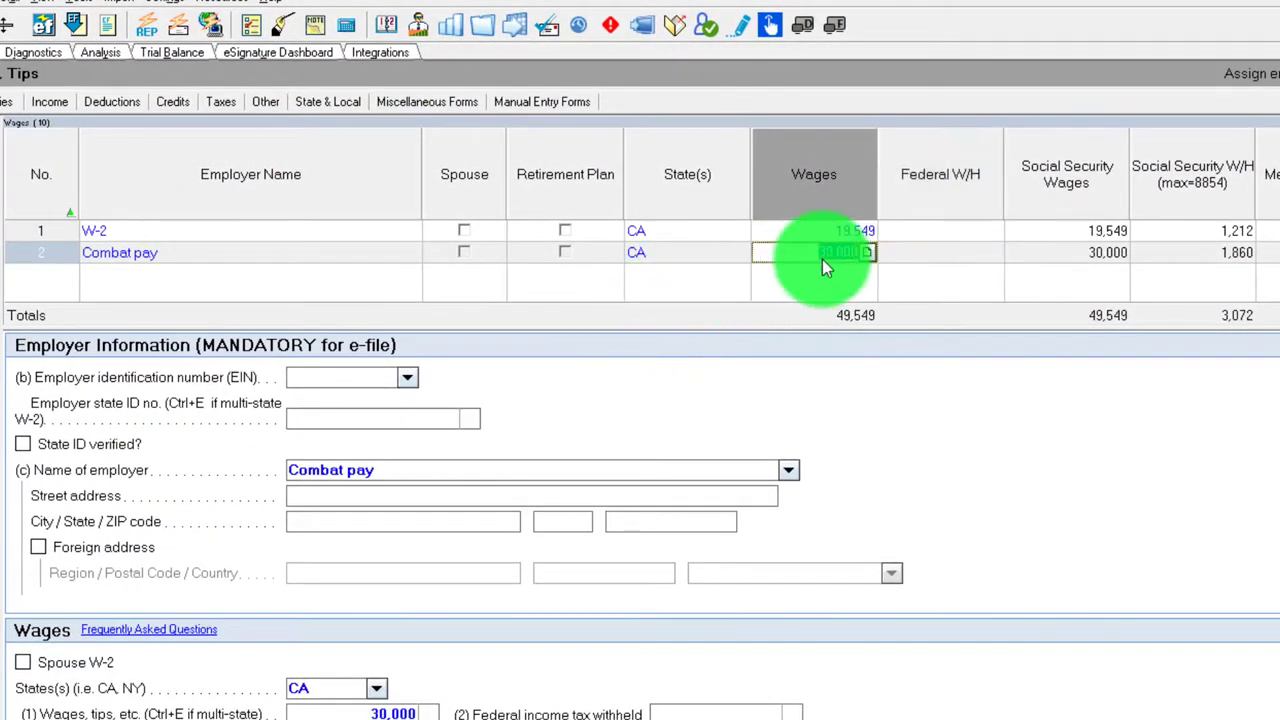
pyautogui.write('35,000')
pyautogui.press('Tab')
pyautogui.click(822, 259)
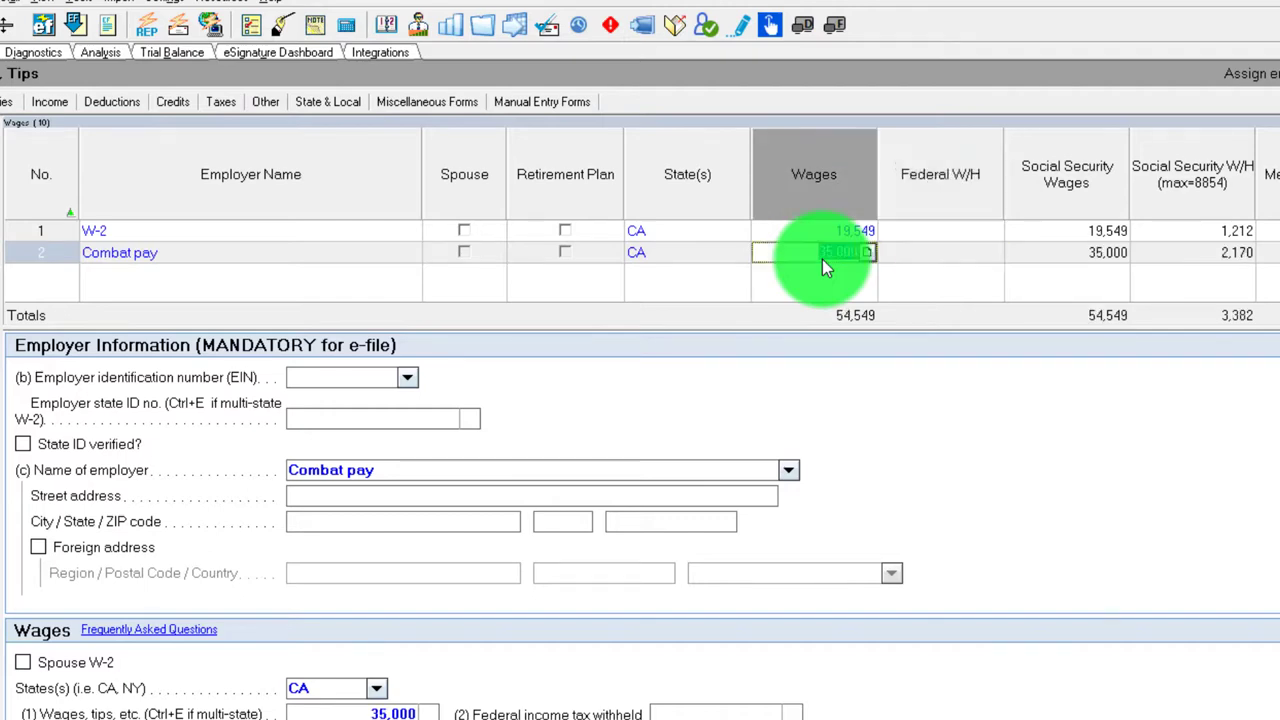
pyautogui.write('38,000')
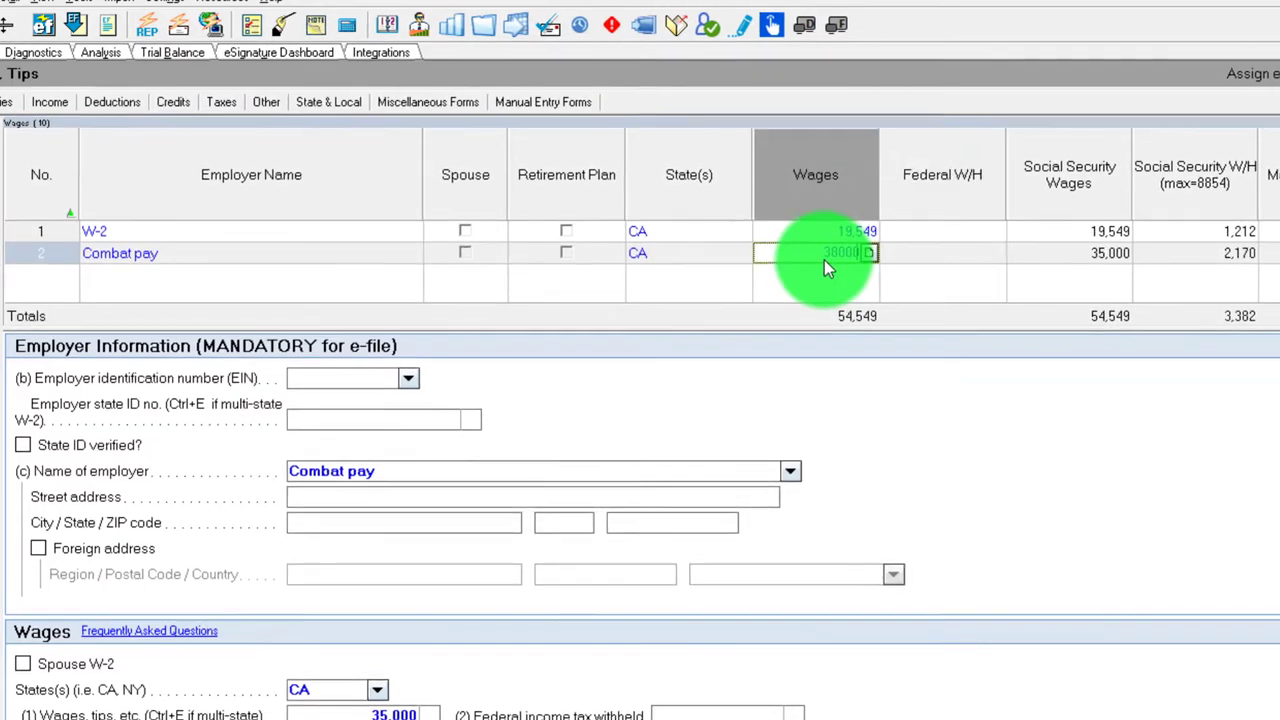
pyautogui.press('Tab')
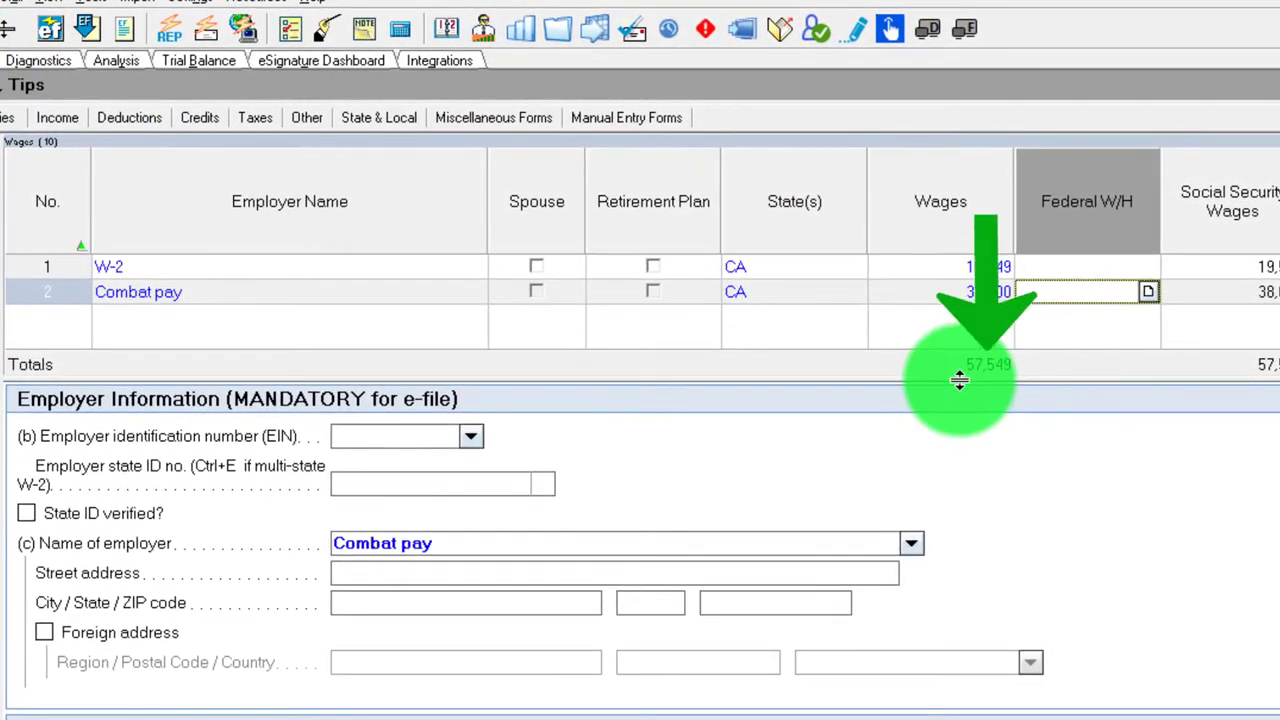
# Examine the filing status, line 1 wages and line 27a earned income credit on Form 1040
pyautogui.click(5, 60)
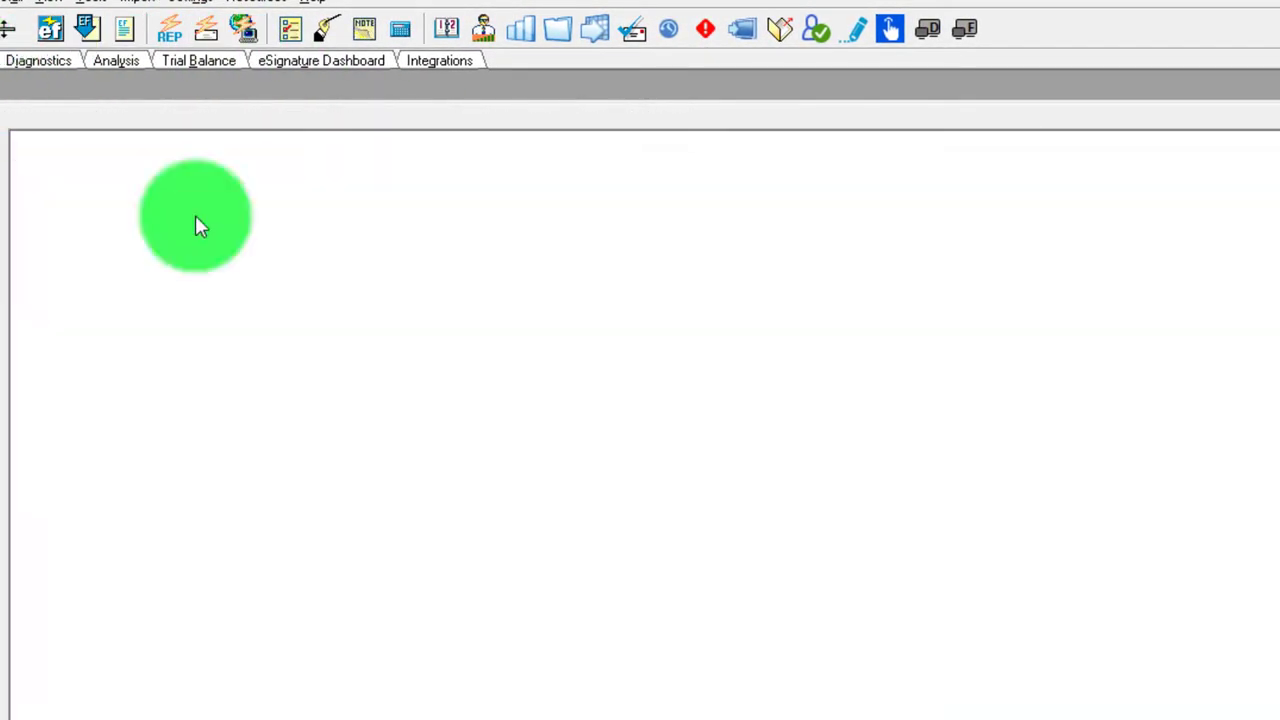
pyautogui.scroll(-5, 1025, 685)
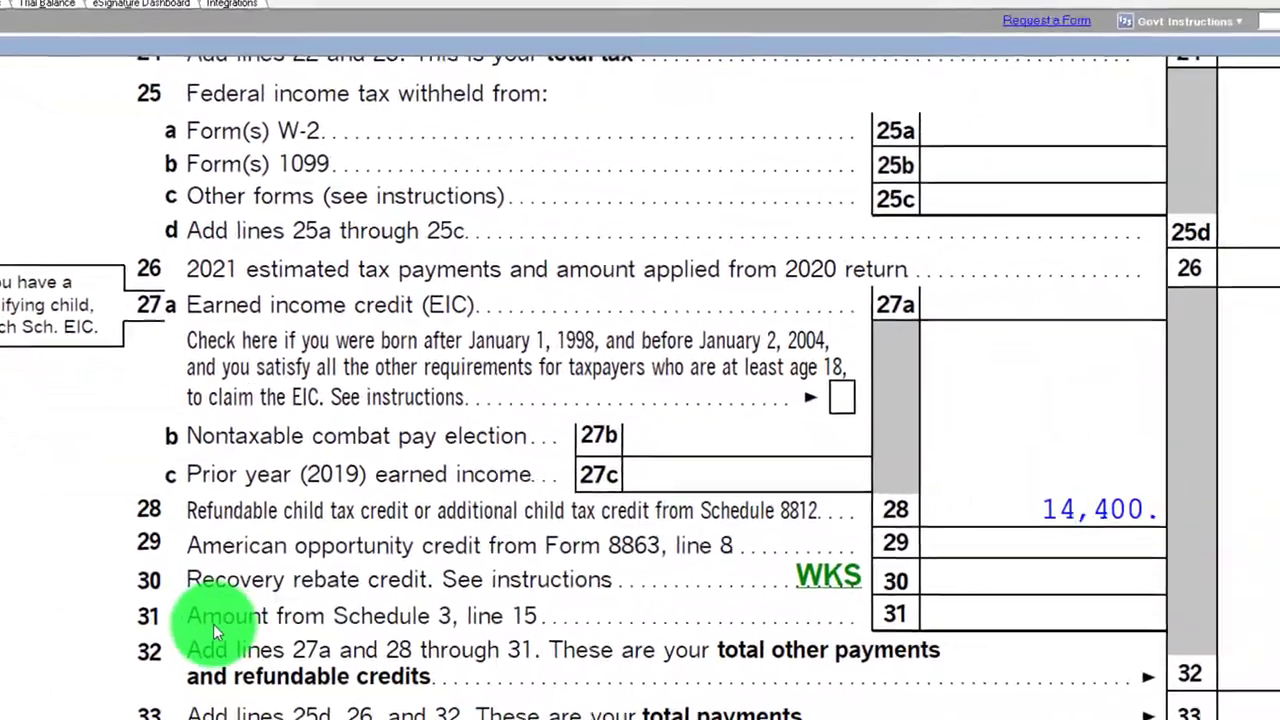
pyautogui.scroll(1, 690, 515)
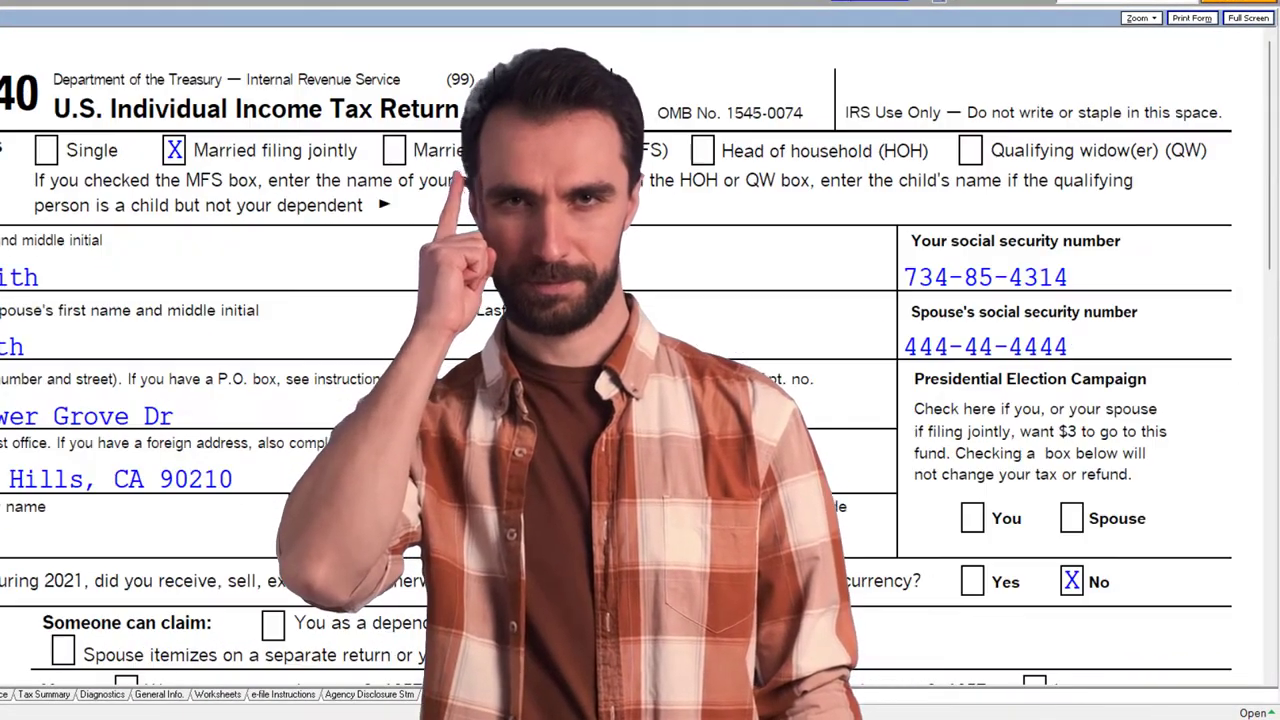
pyautogui.scroll(-10, 640, 360)
pyautogui.scroll(-3, 640, 360)
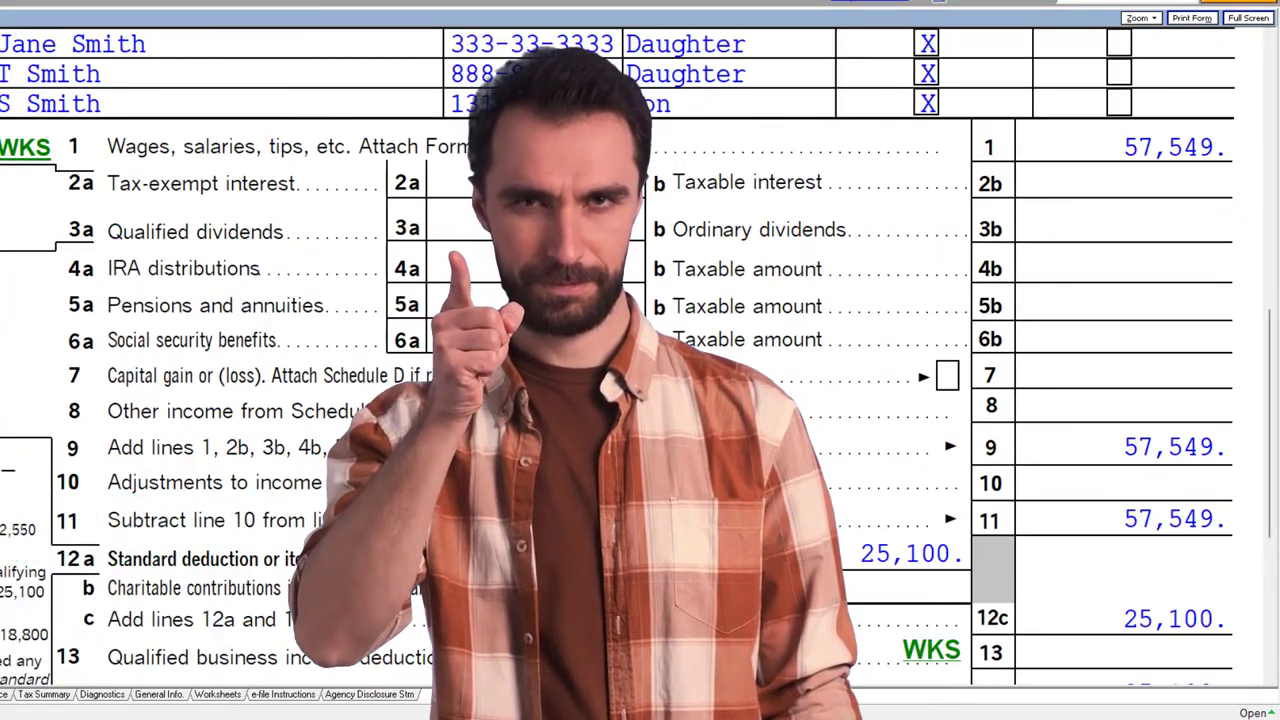
pyautogui.scroll(-10, 640, 360)
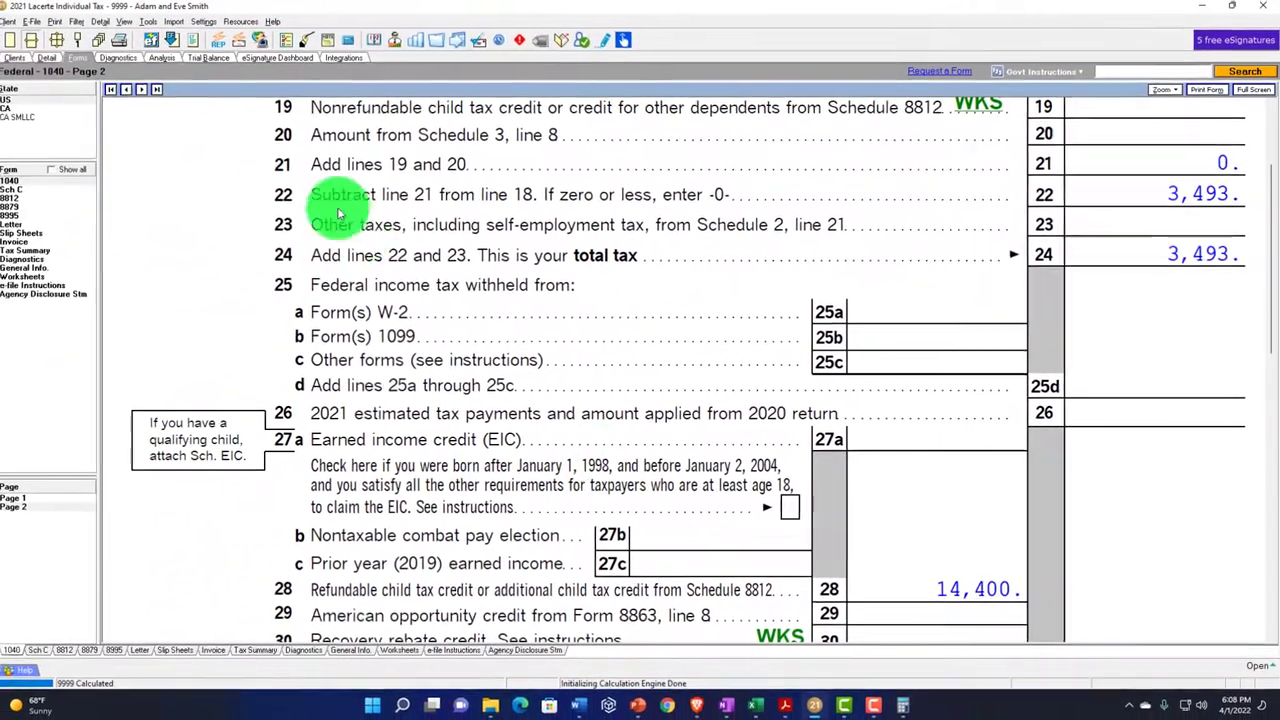
# Clear the Combat pay wages and set the W-2 wages to 25,499, using the 25,500 threshold in the EIC table
pyautogui.click(49, 57)
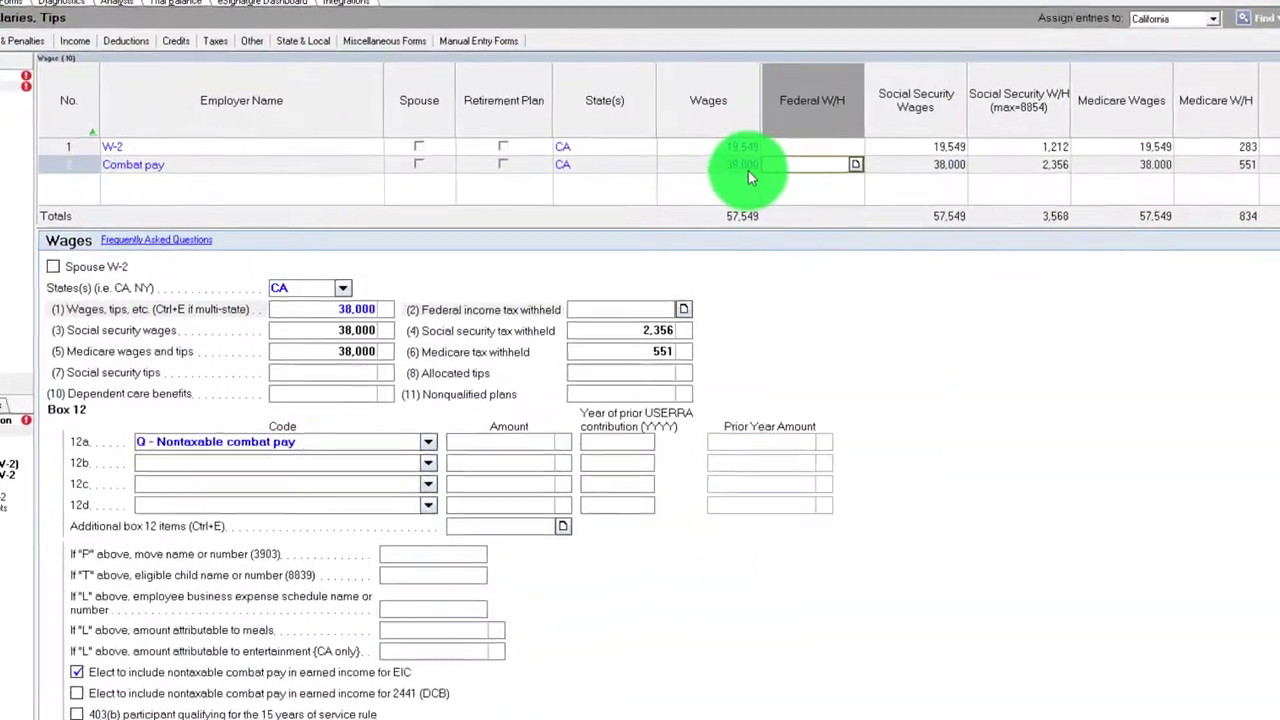
pyautogui.click(748, 166)
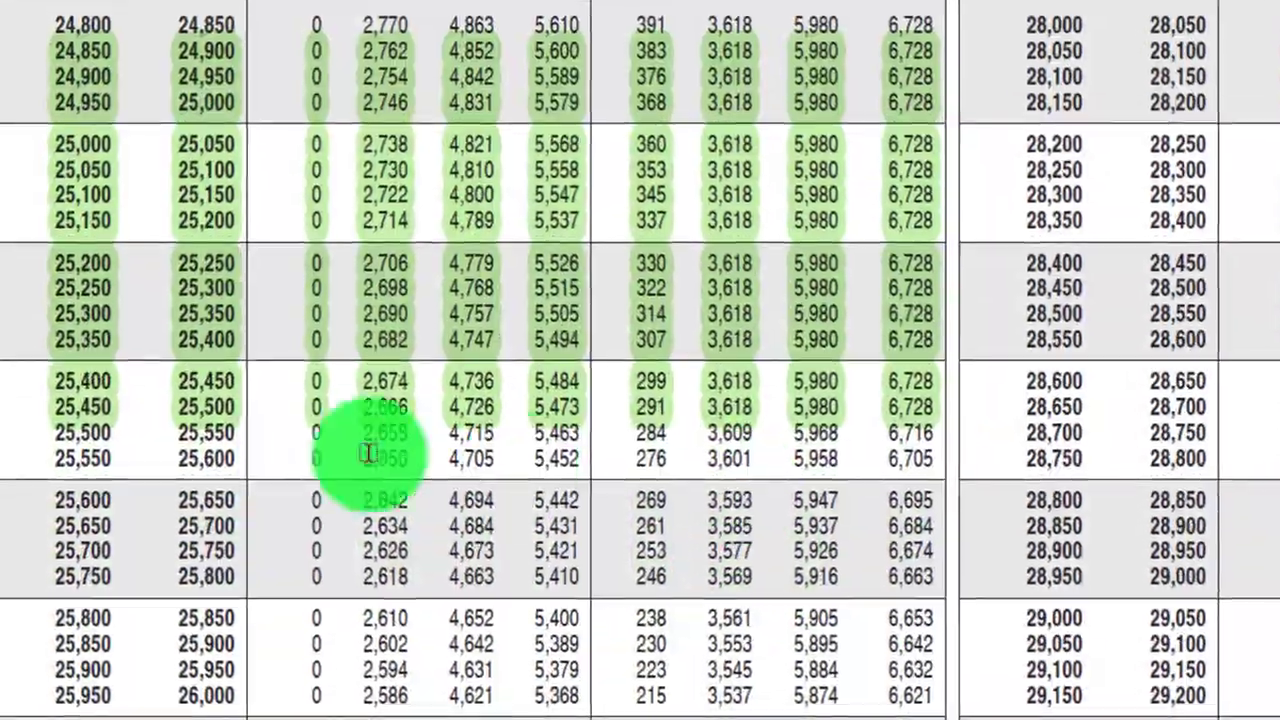
pyautogui.moveTo(165, 432); pyautogui.dragTo(240, 433)
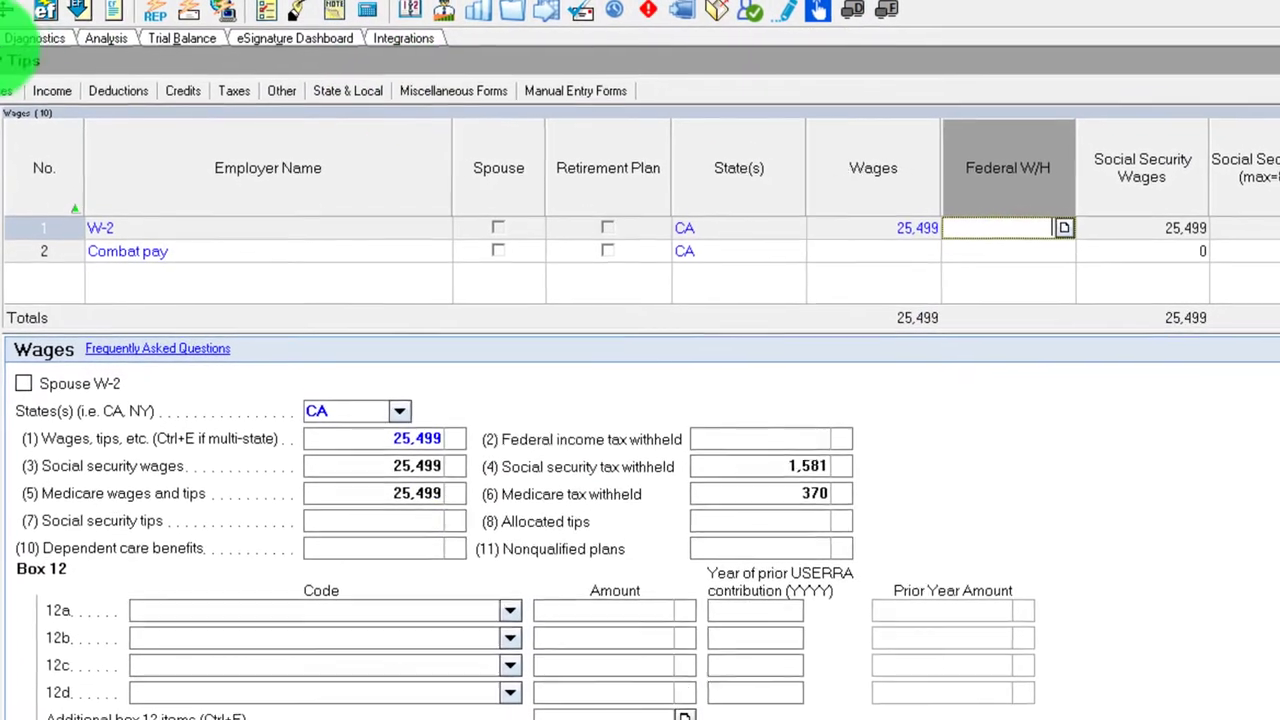
# Examine the dependents, the line 1 wages and the line 27a earned income credit across both pages of Form 1040
pyautogui.click(50, 12)
pyautogui.scroll(10, 180, 551)
pyautogui.scroll(-3, 718, 408)
pyautogui.scroll(-1, 718, 408)
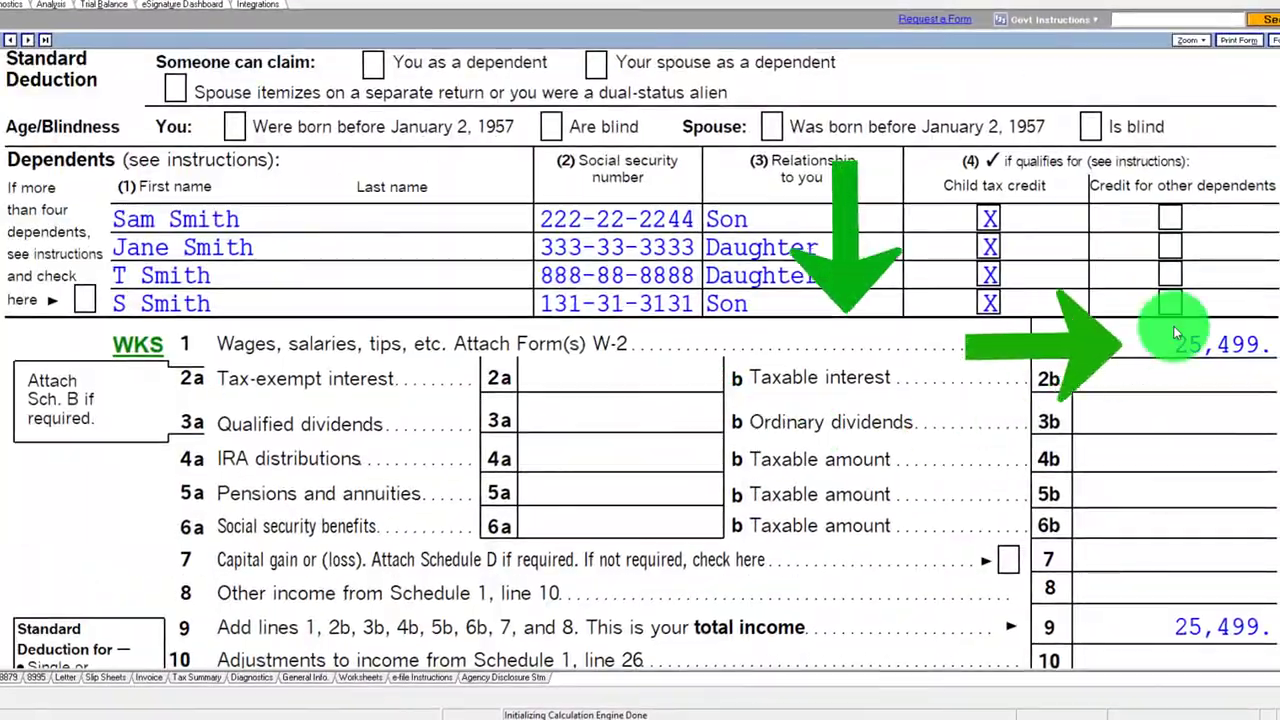
pyautogui.scroll(-1, 833, 290)
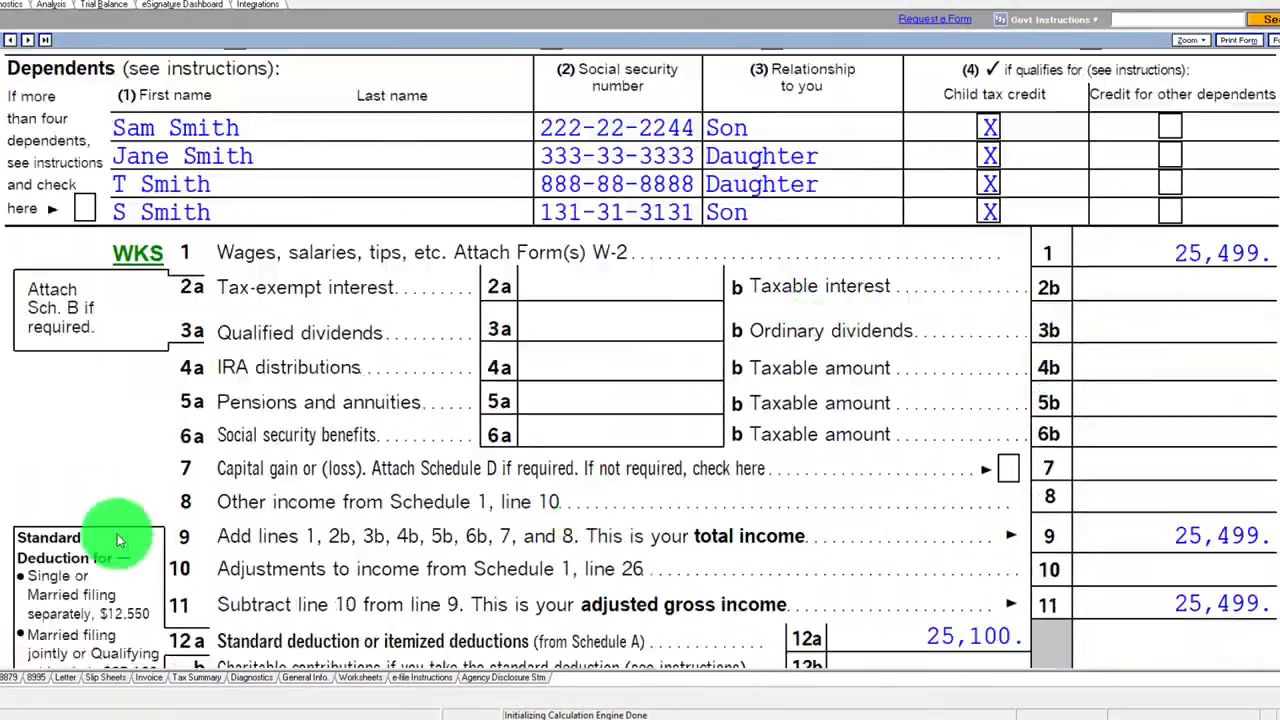
pyautogui.scroll(-4, 155, 540)
pyautogui.scroll(-1, 451, 443)
pyautogui.scroll(-1, 480, 443)
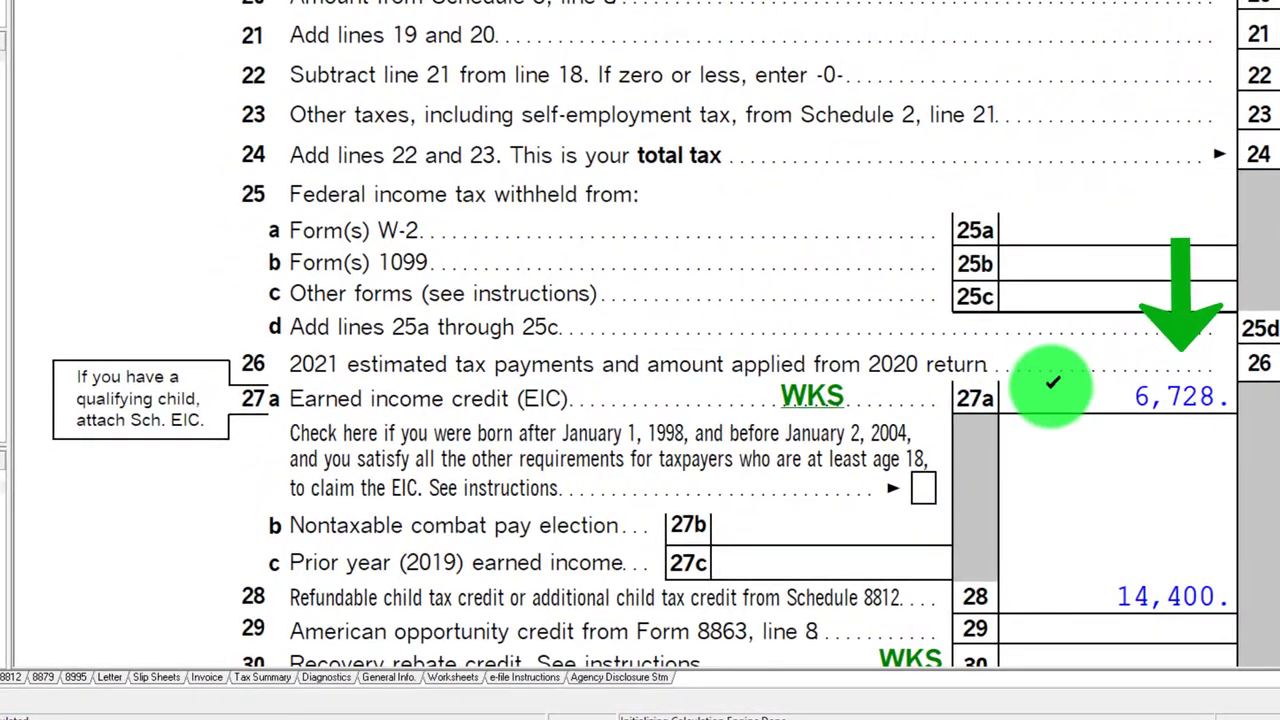
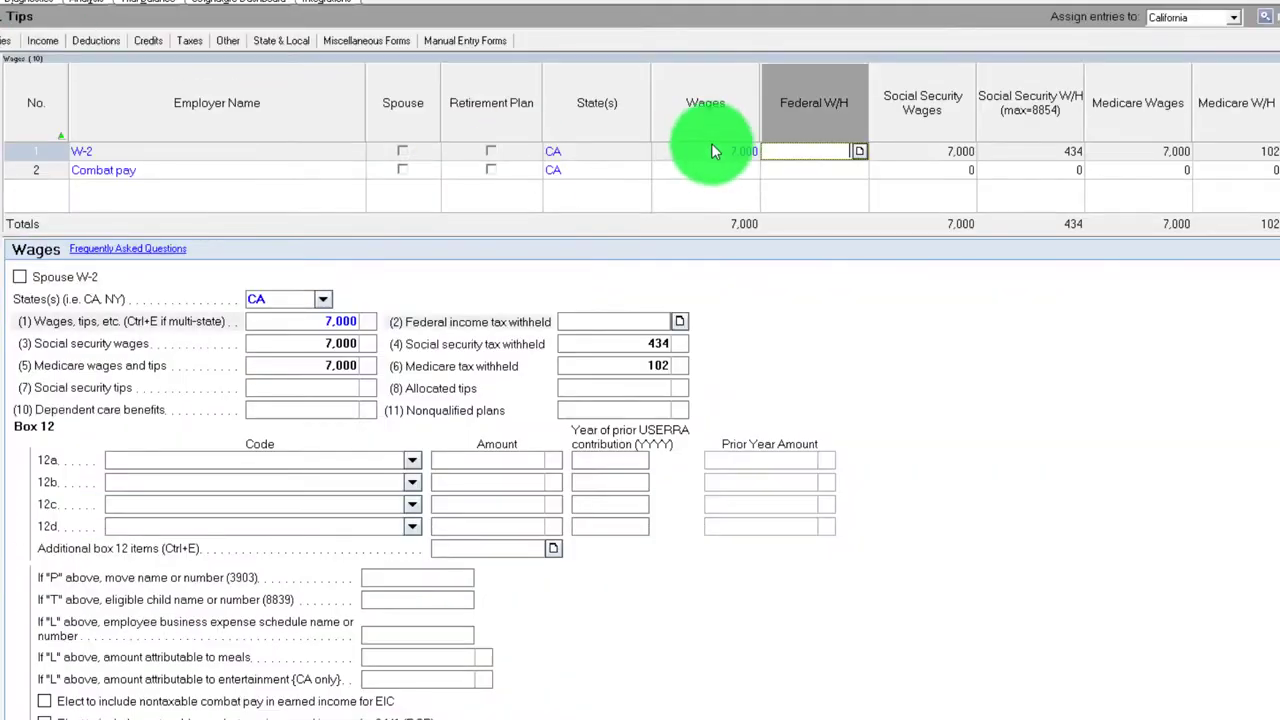
# In the wages input, set the wages of the W-2 entry to 4,000
pyautogui.click(710, 147)
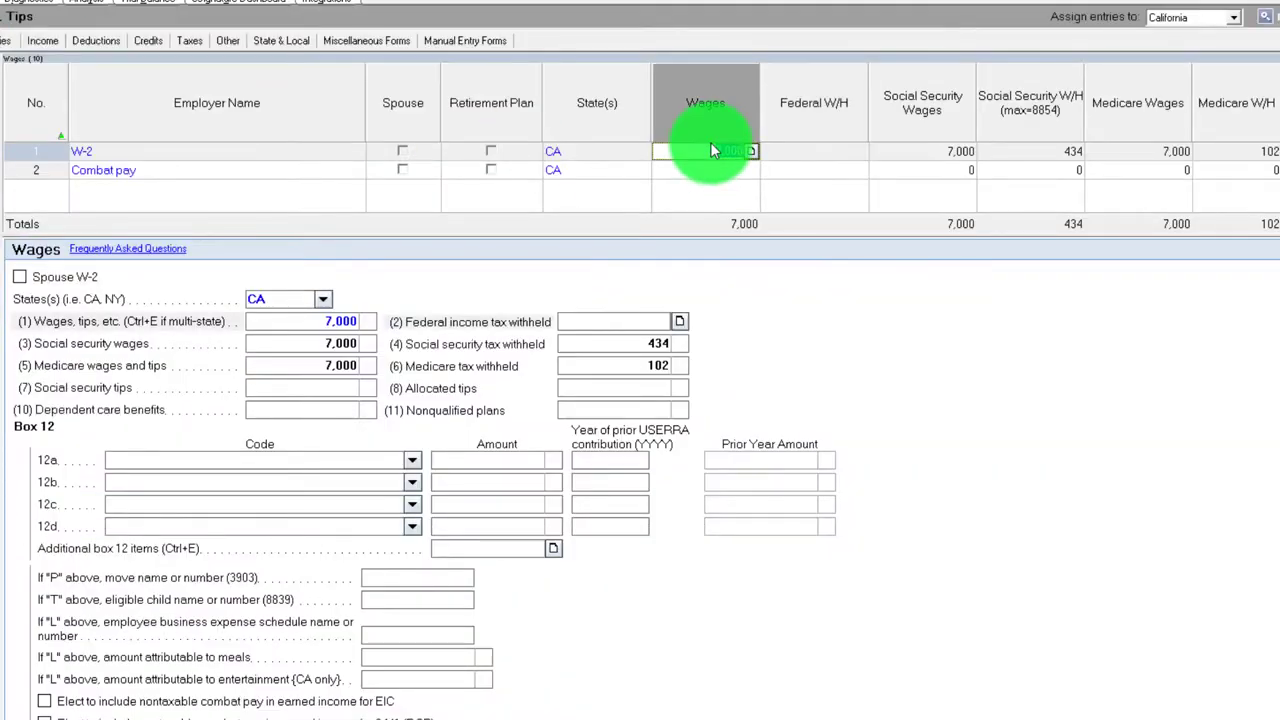
pyautogui.write('40000')
pyautogui.press('Tab')
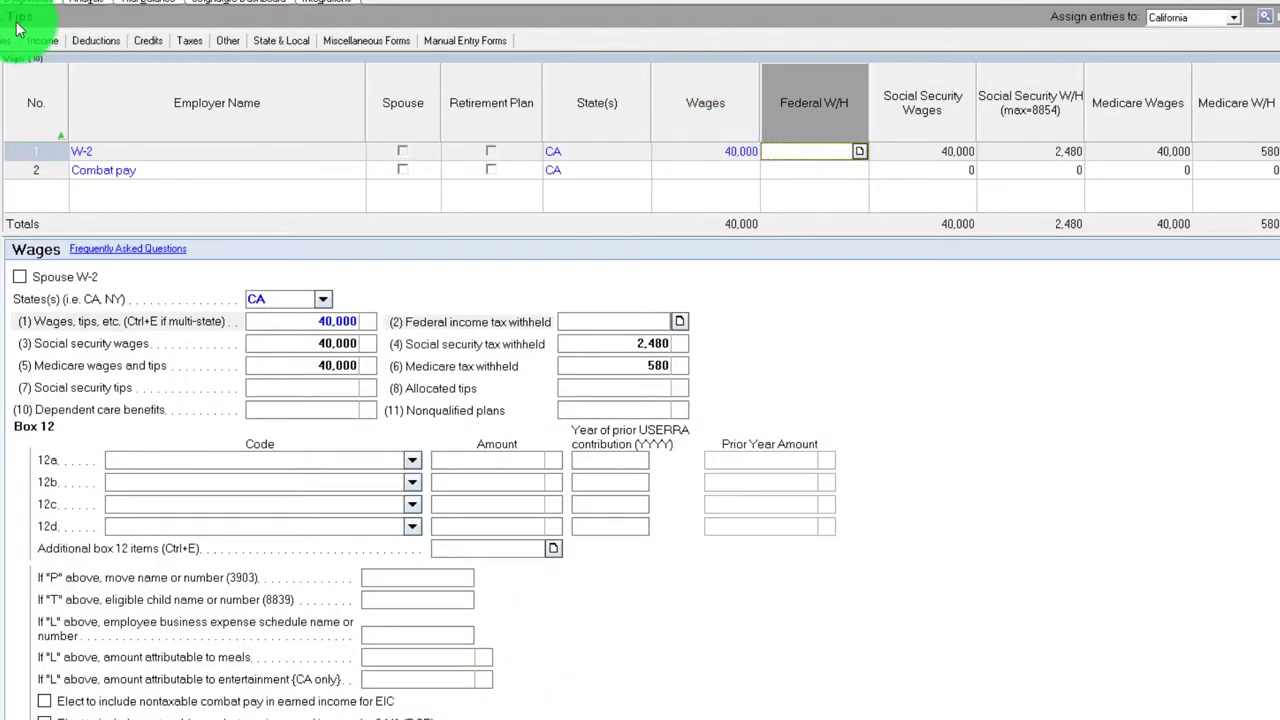
pyautogui.click(730, 148)
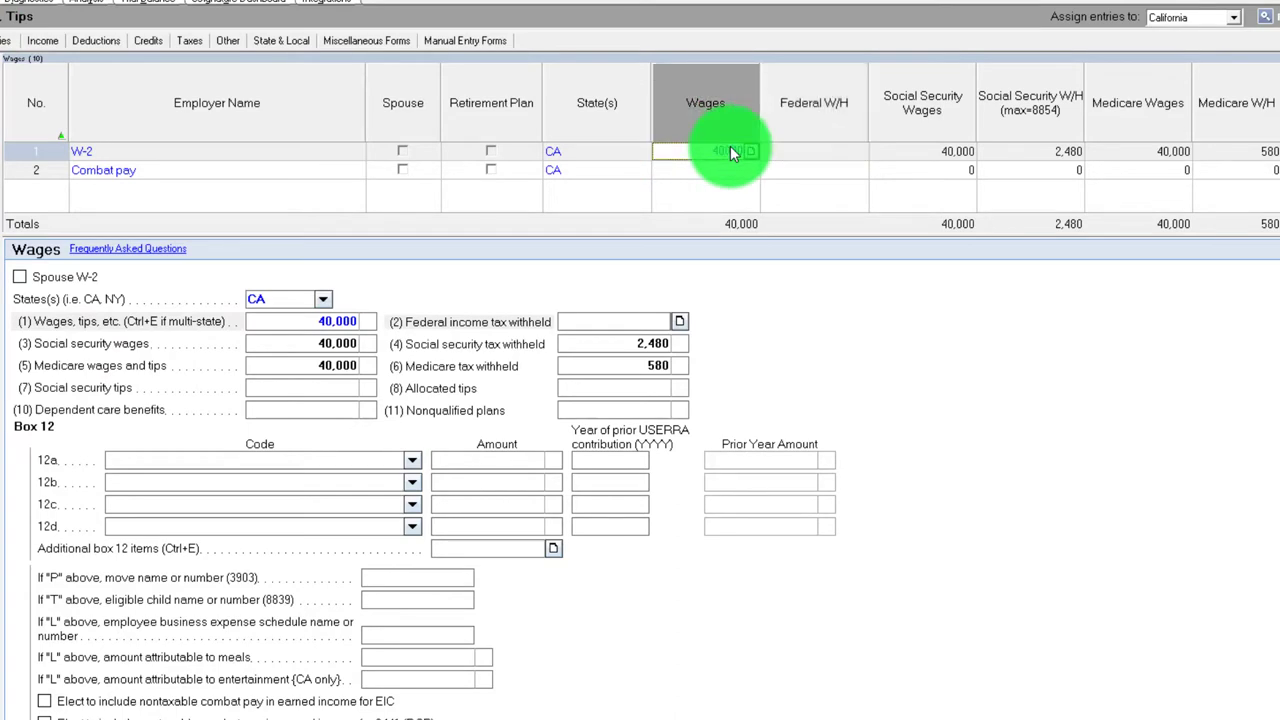
pyautogui.write('4000')
pyautogui.press('Tab')
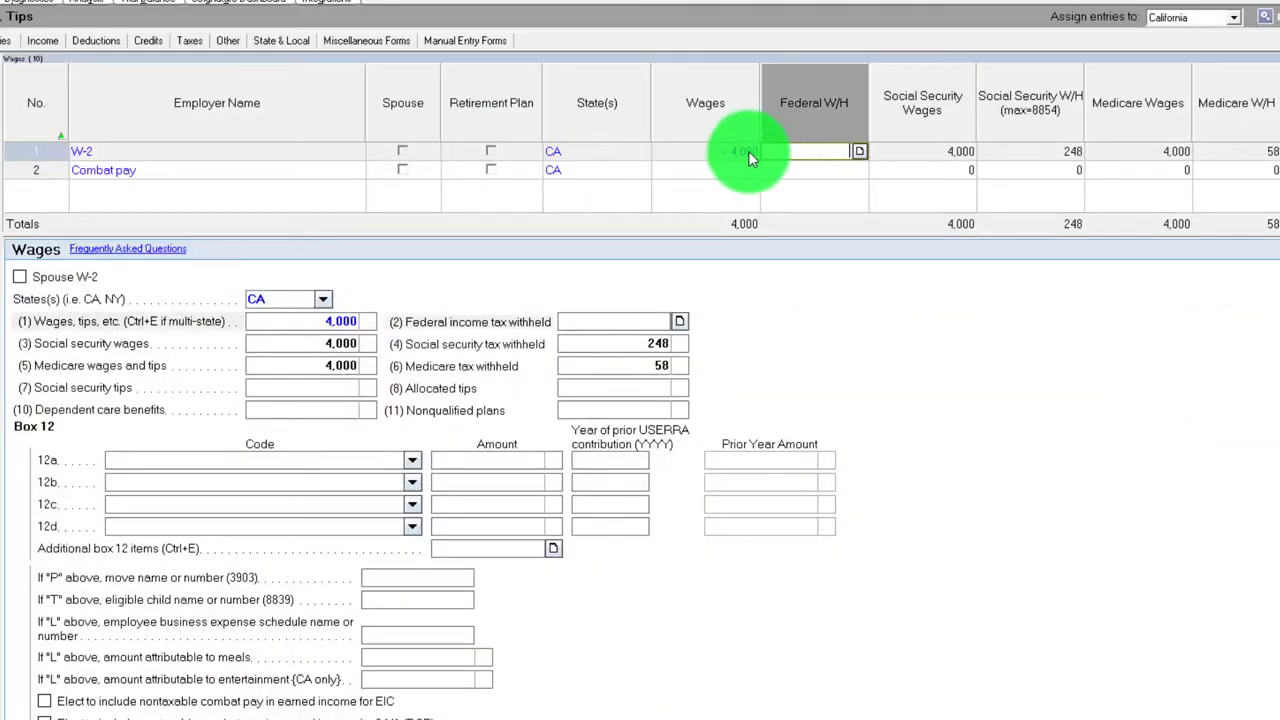
# Lower the wages of the W-2 entry to 2,000 and then to 0
pyautogui.click(743, 150)
pyautogui.write('2000')
pyautogui.press('Tab')
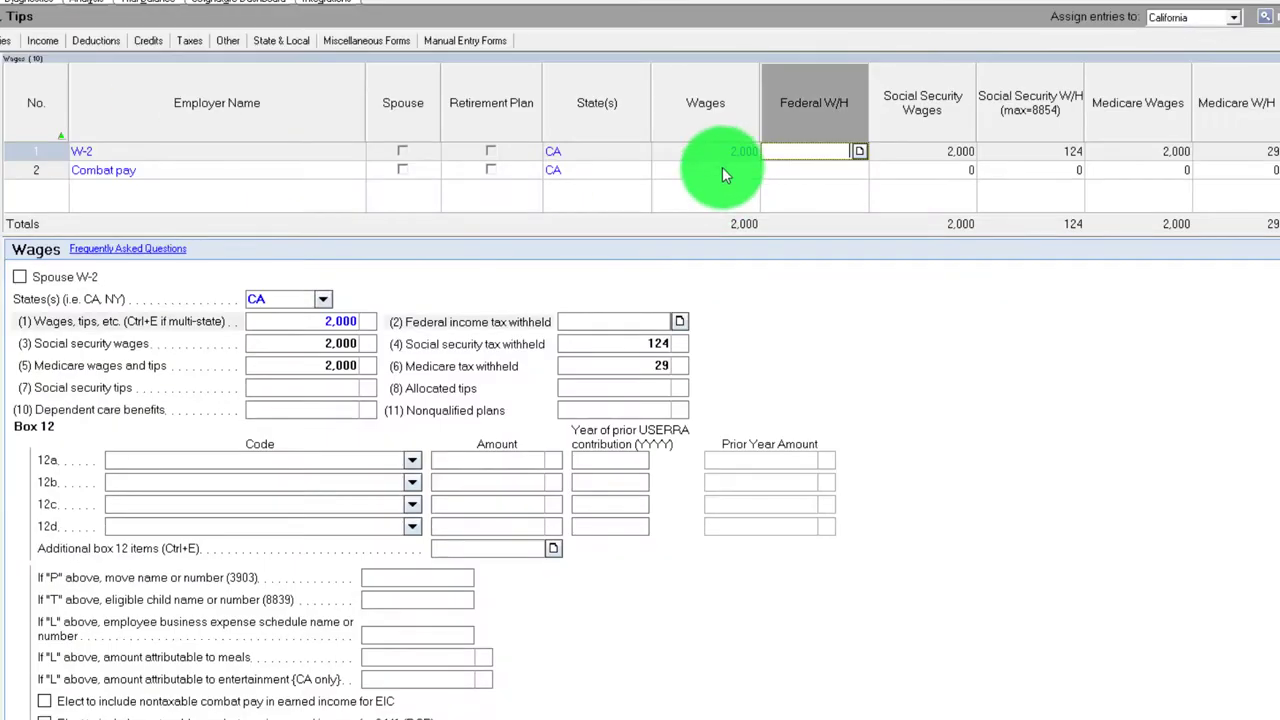
pyautogui.click(716, 153)
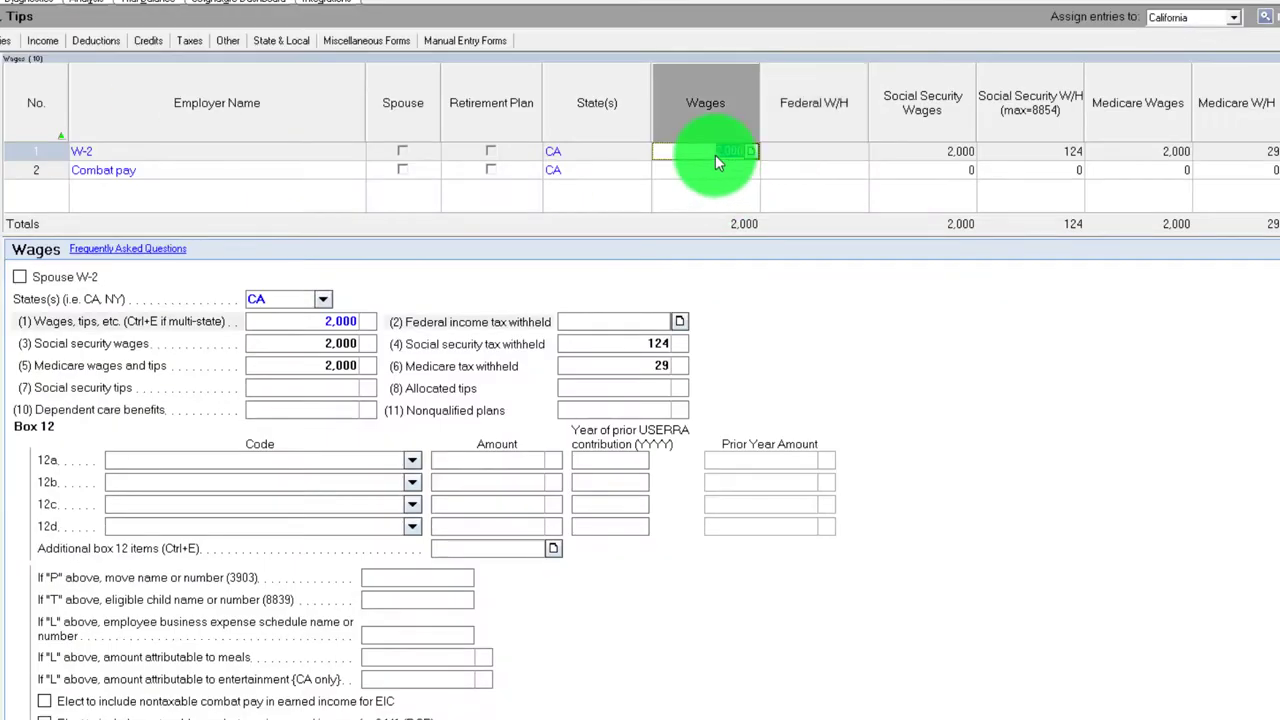
pyautogui.write('0')
pyautogui.press('Tab')
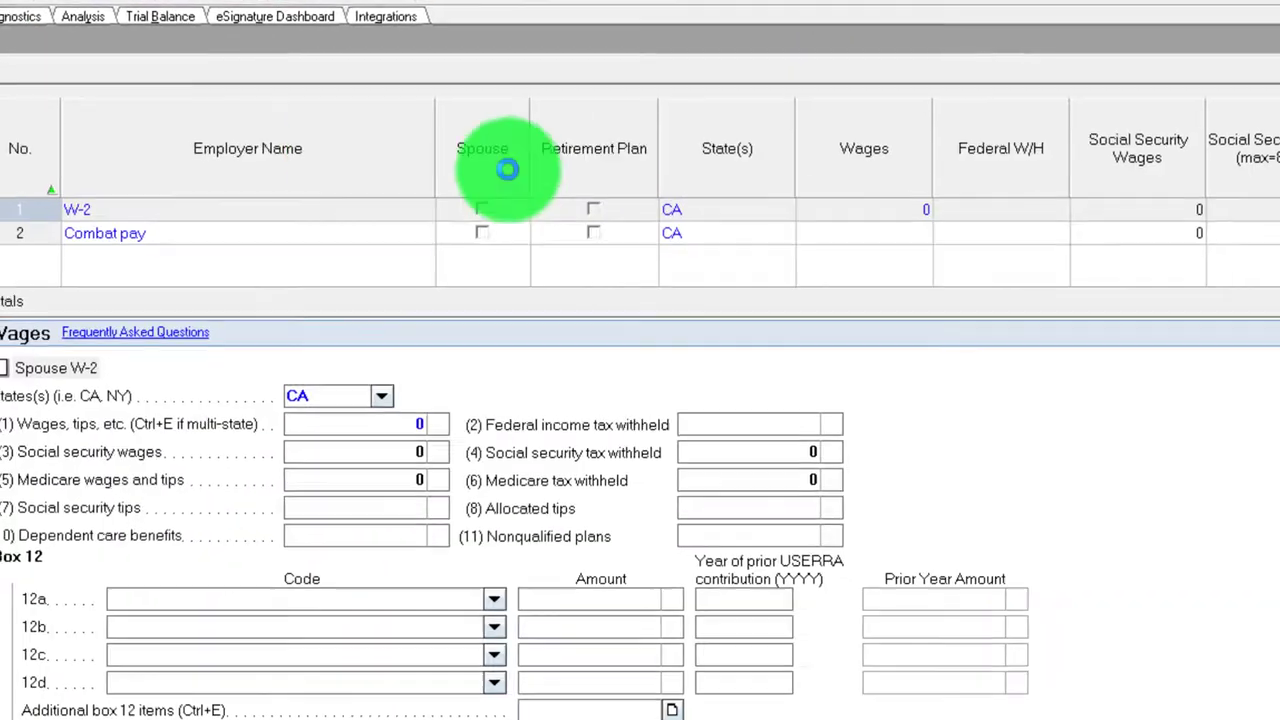
# Set the wages of the W-2 entry to 14,950
pyautogui.click(762, 178)
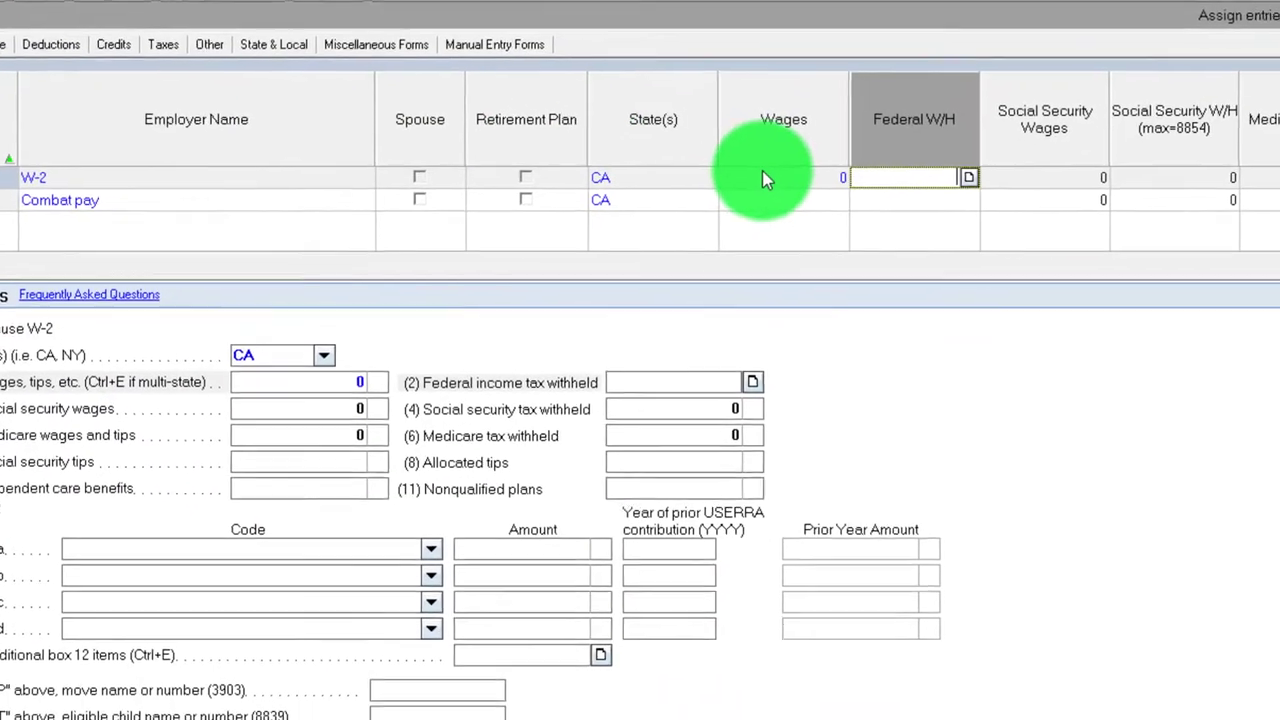
pyautogui.click(762, 178)
pyautogui.write('14950')
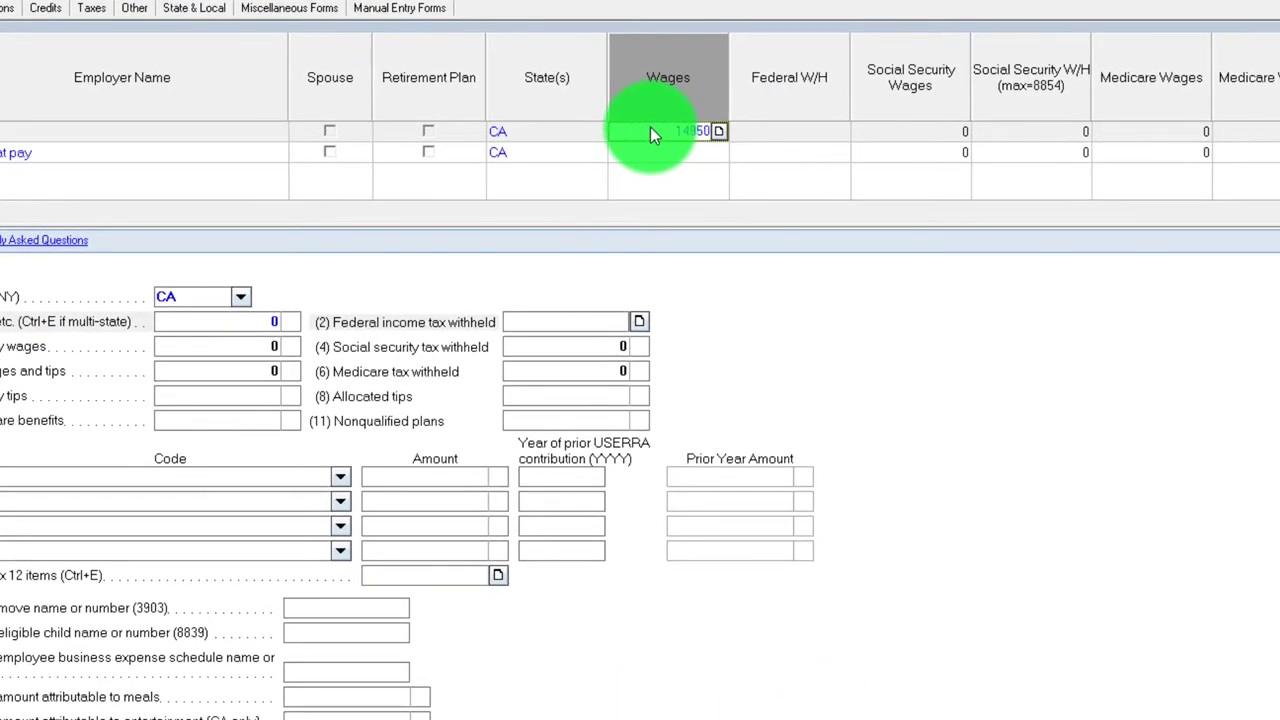
pyautogui.press('Tab')
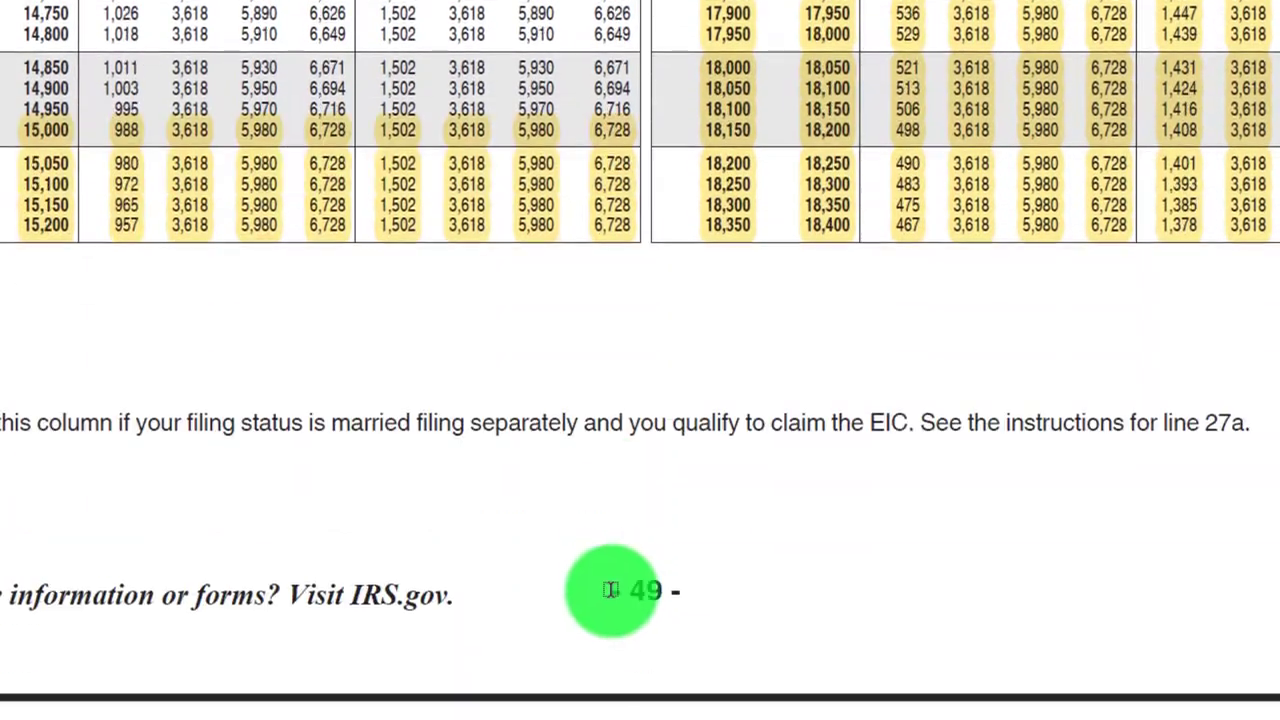
# Consult the phase-out rows of the EIC table and set the wages of the W-2 entry to 25,499
pyautogui.scroll(-10, 614, 600)
pyautogui.scroll(-15, 626, 622)
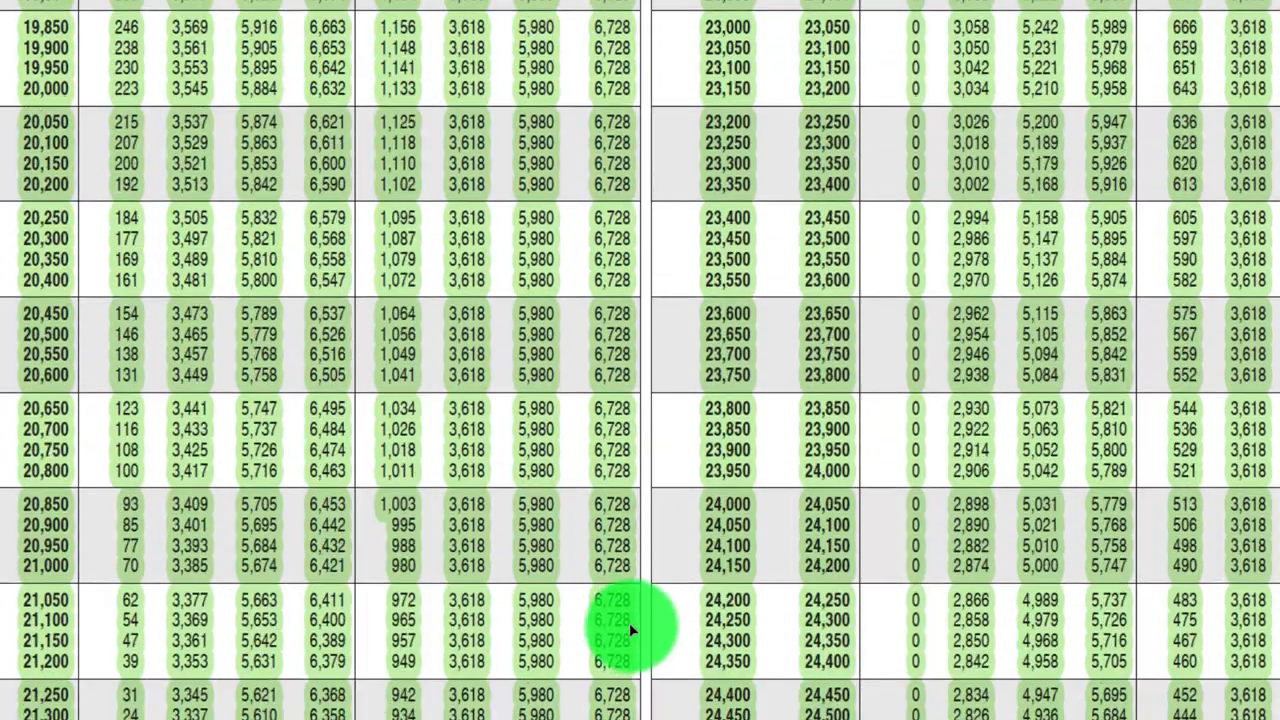
pyautogui.scroll(-5, 760, 555)
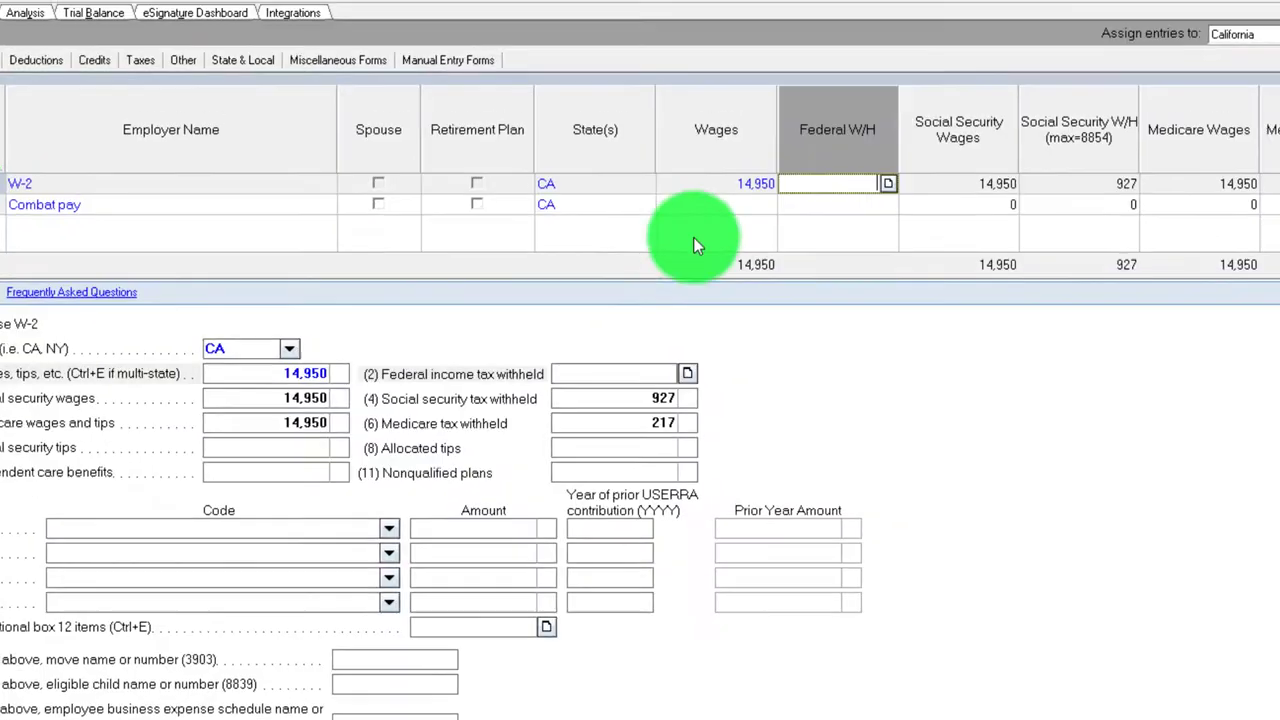
pyautogui.click(683, 188)
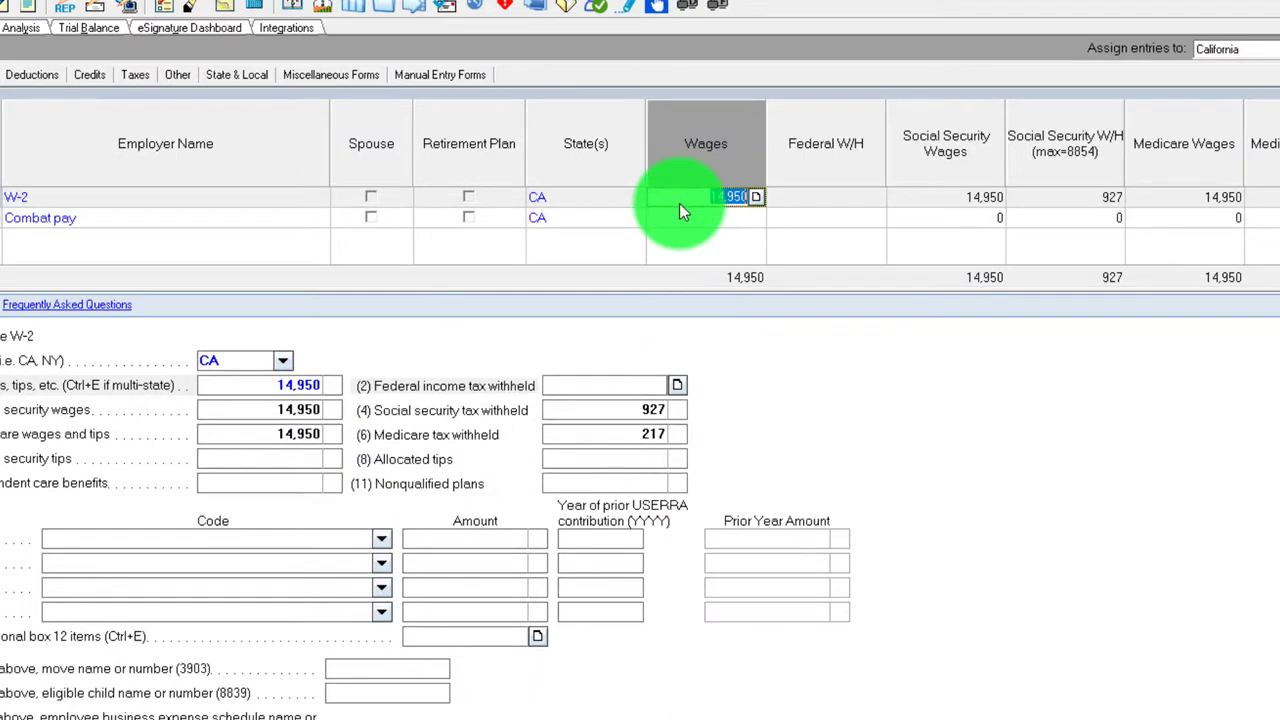
pyautogui.write('25499')
pyautogui.press('Tab')
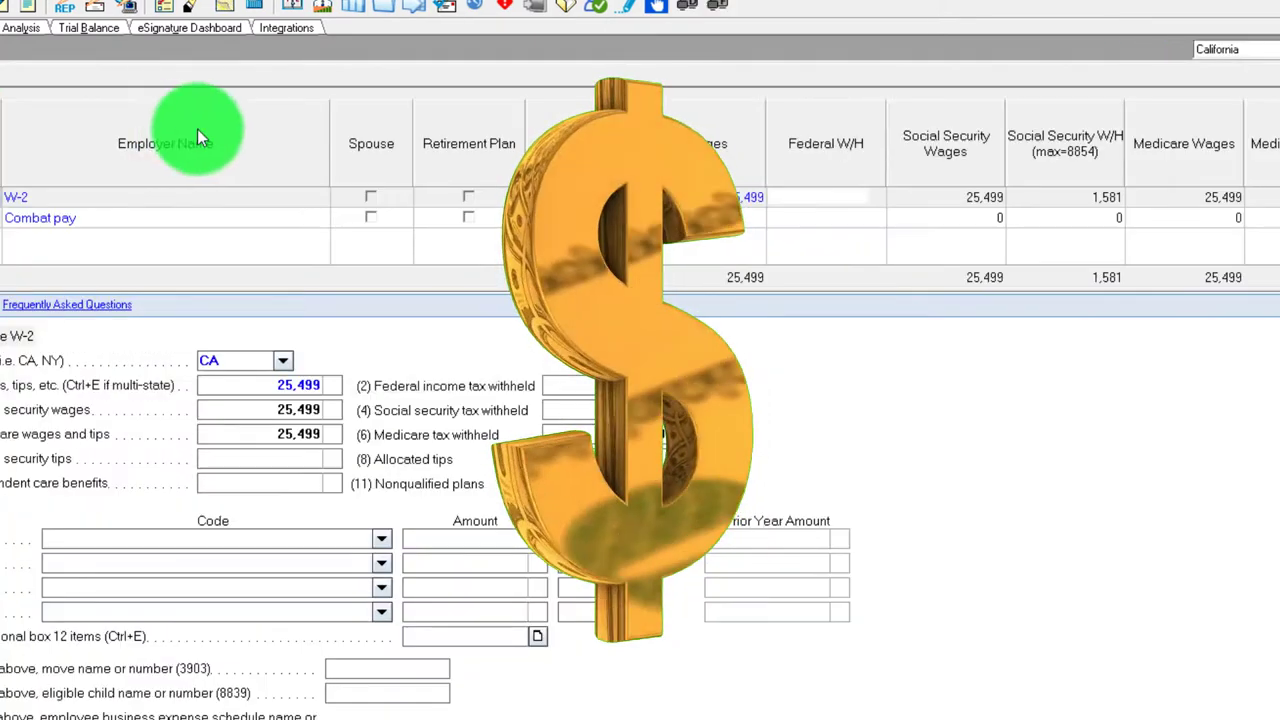
# Set the wages of the W-2 entry to 25,500 and check the earned income credit on line 27a
pyautogui.click(685, 198)
pyautogui.write('2')
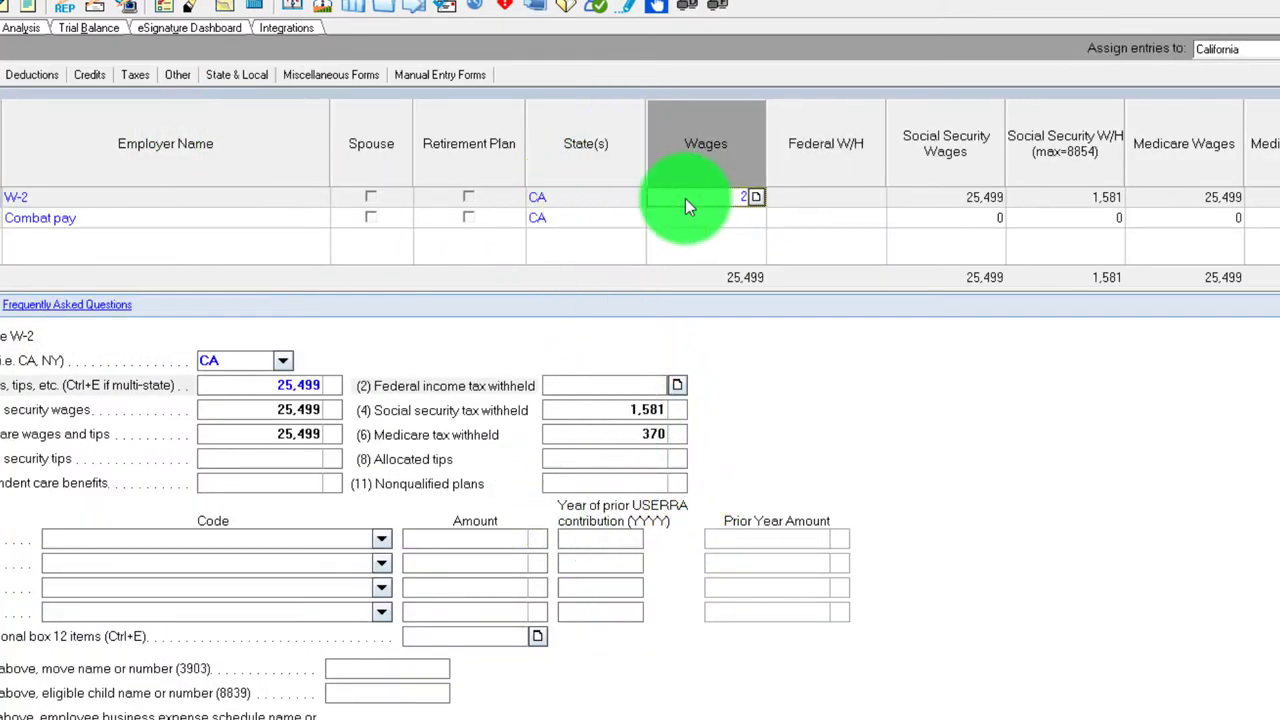
pyautogui.write('5500')
pyautogui.press('Tab')
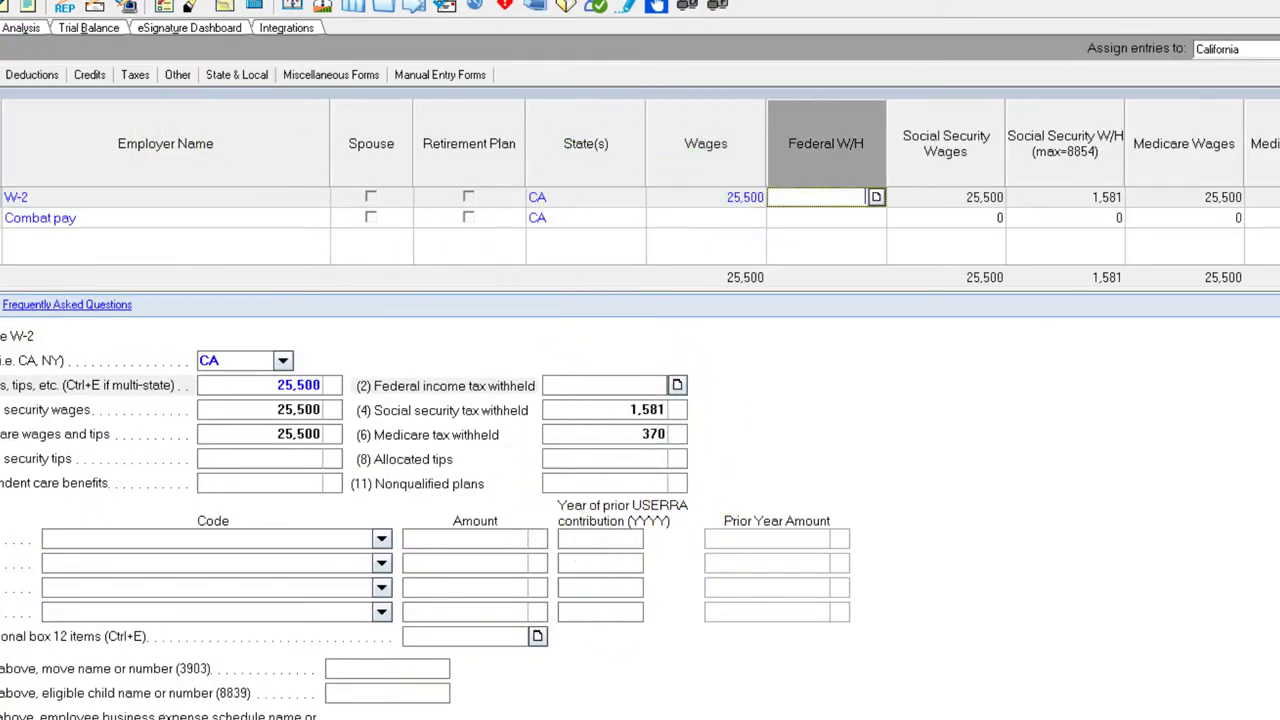
pyautogui.click(8, 108)
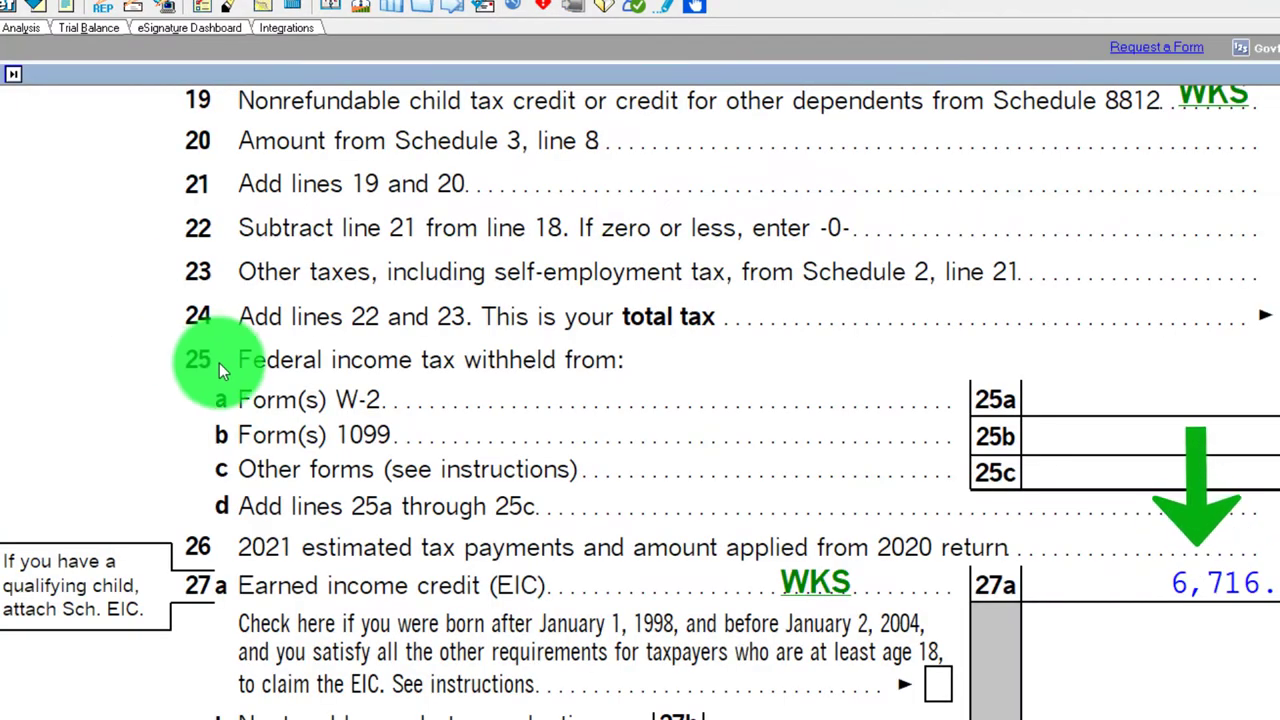
# Raise the wages of the W-2 entry to 30,000 and check the line 27a credit on Form 1040
pyautogui.click(6, 150)
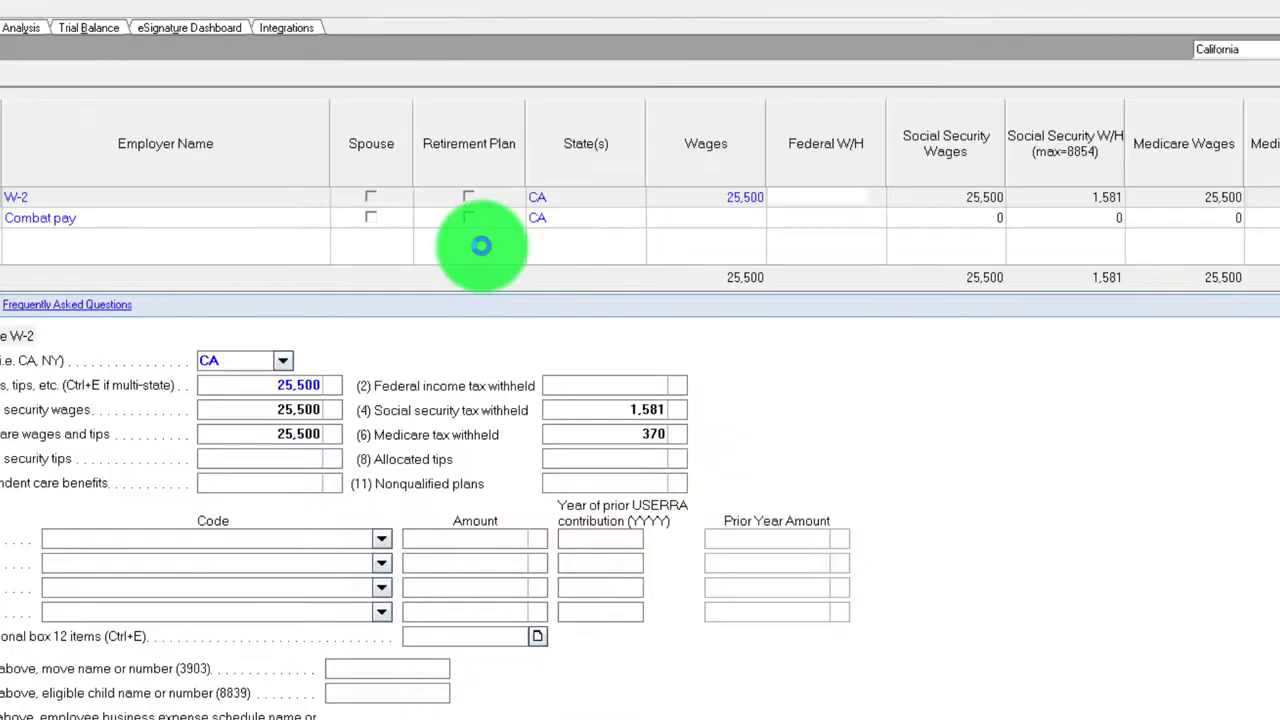
pyautogui.click(716, 197)
pyautogui.write('30')
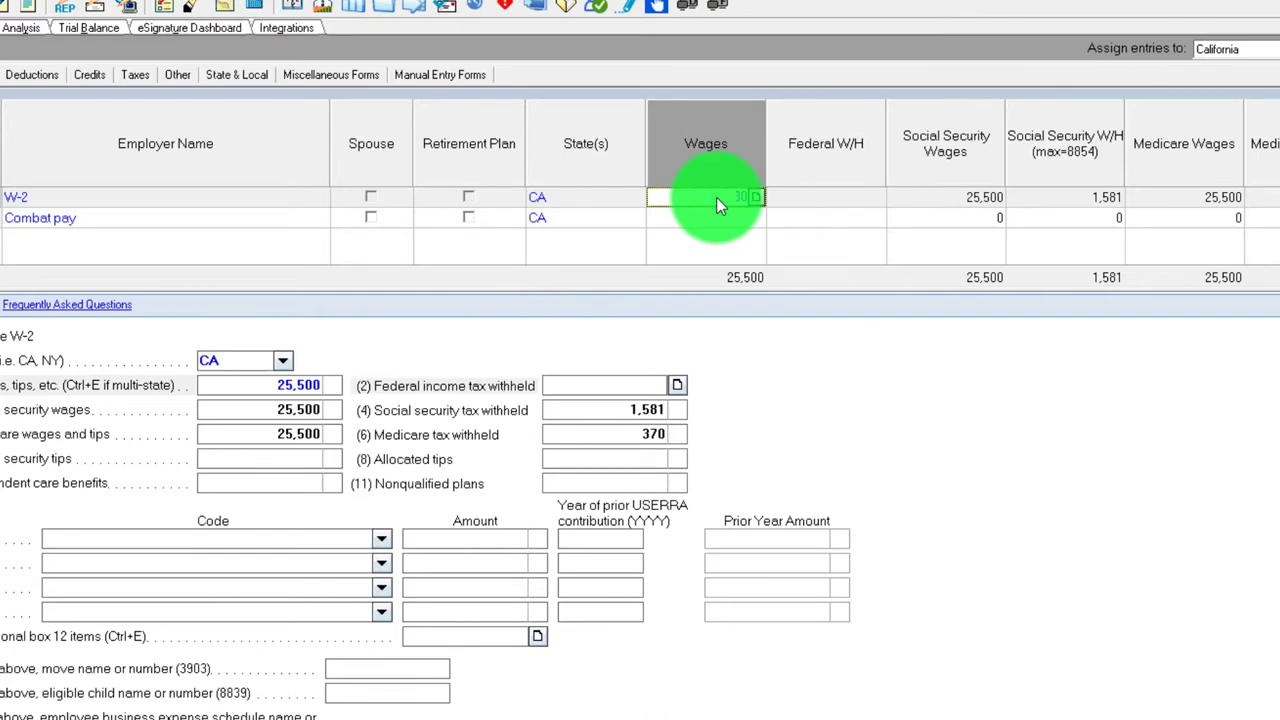
pyautogui.write('000')
pyautogui.press('Tab')
pyautogui.click(10, 75)
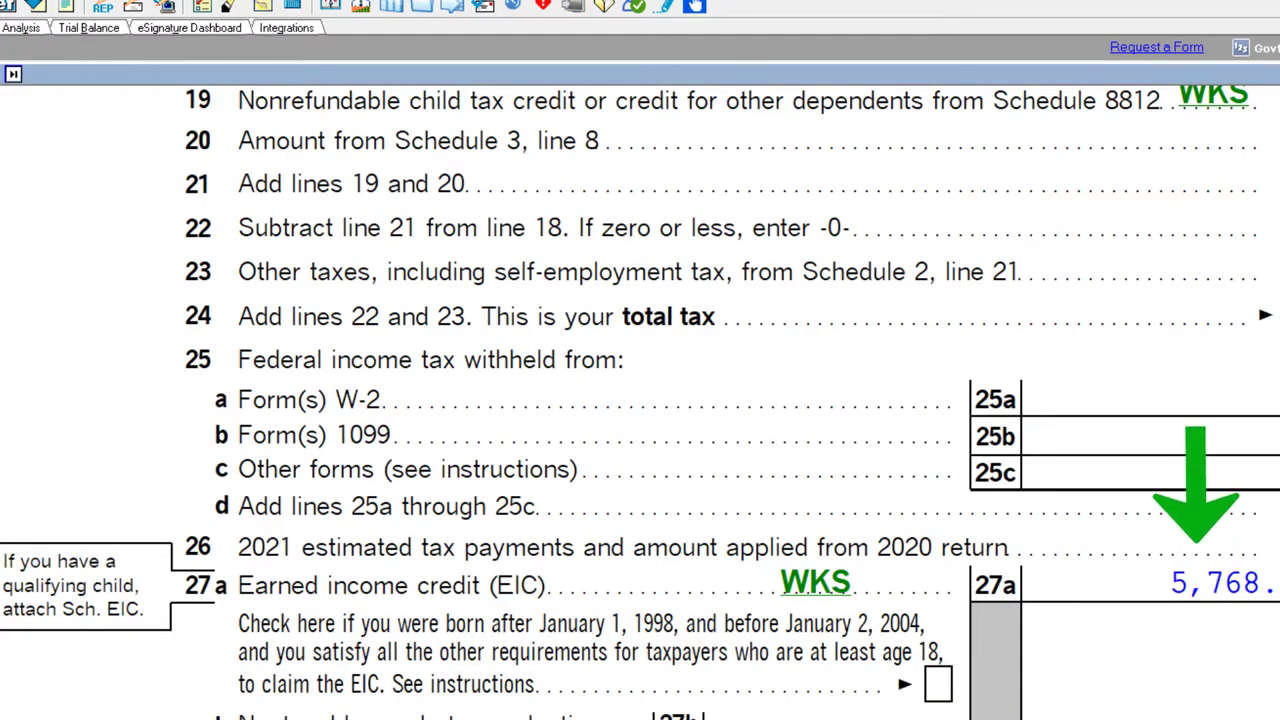
# Raise the wages of the W-2 entry to 35,000 and check the line 27a credit on Form 1040
pyautogui.click(13, 74)
pyautogui.click(713, 200)
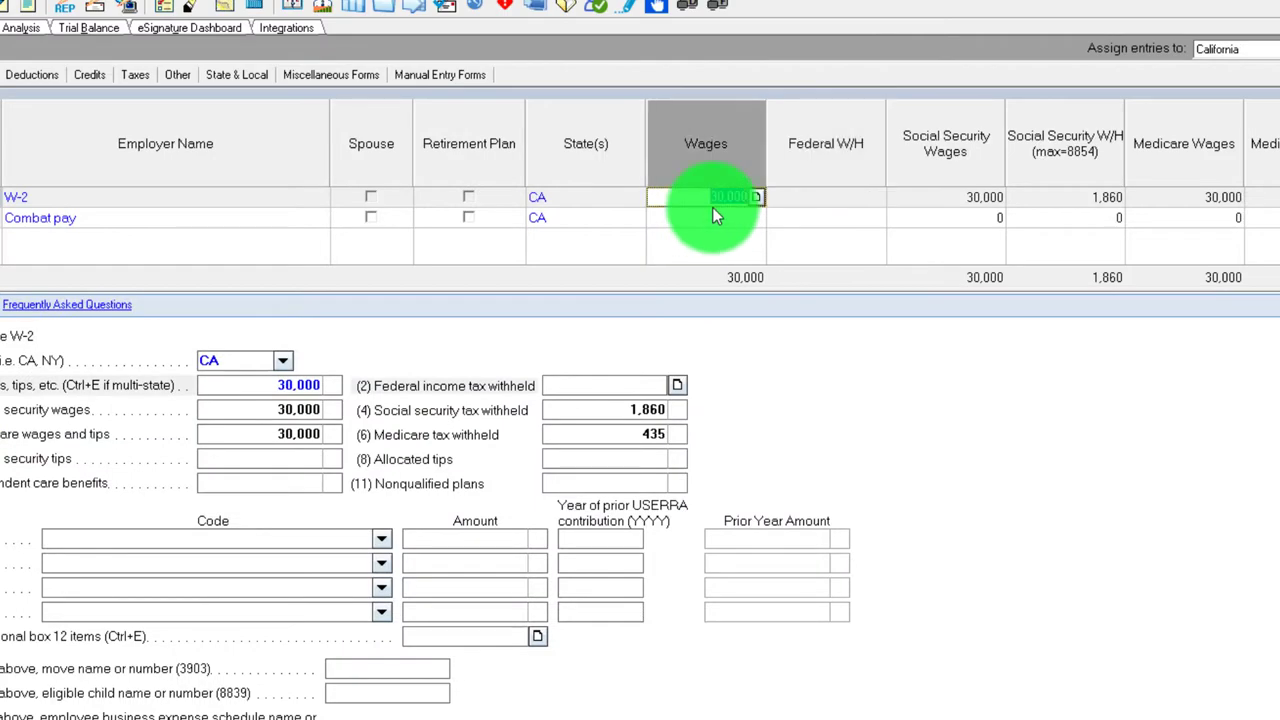
pyautogui.write('35000')
pyautogui.press('Tab')
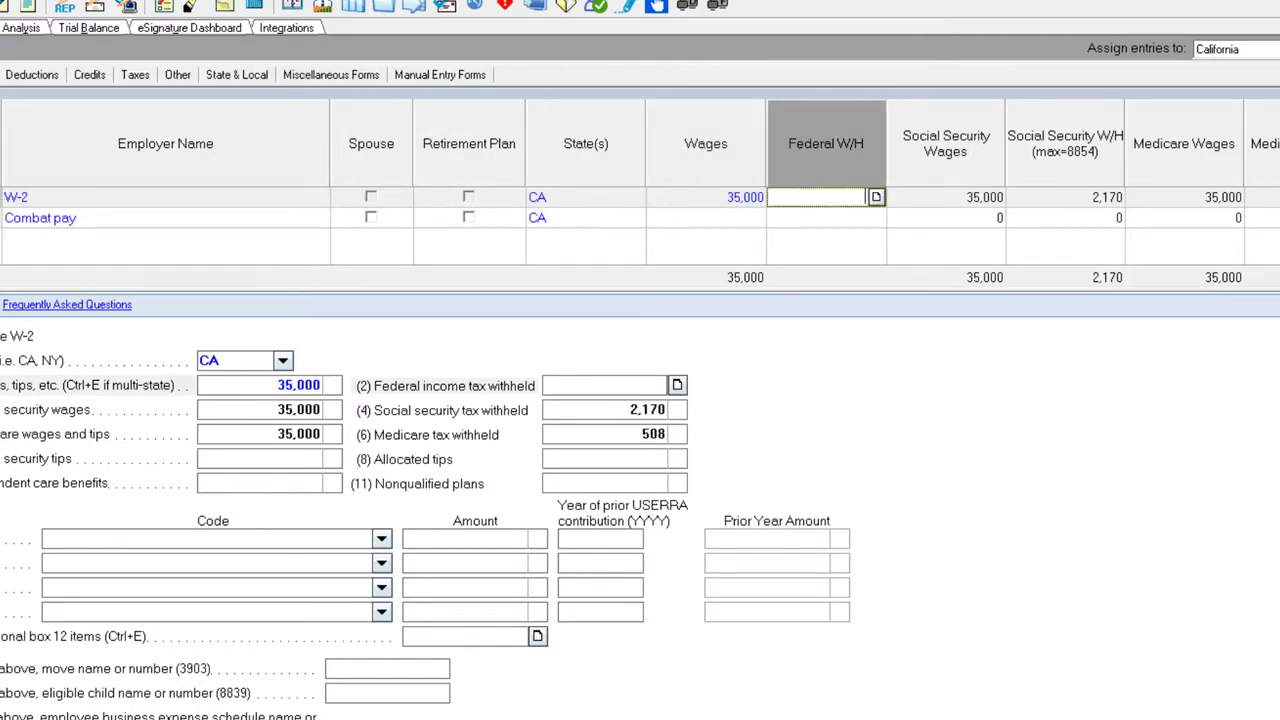
pyautogui.click(13, 74)
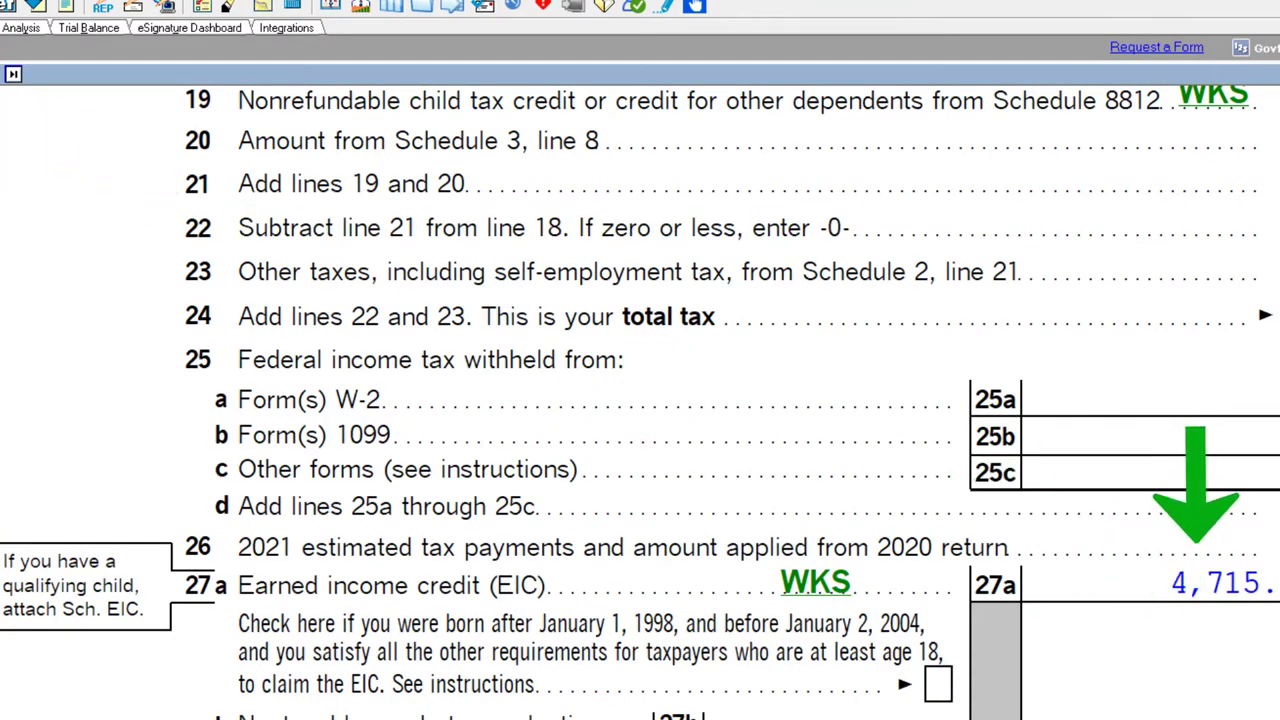
# Raise the wages of the W-2 entry to 40,000 and check the line 27a credit on Form 1040
pyautogui.click(13, 74)
pyautogui.click(687, 195)
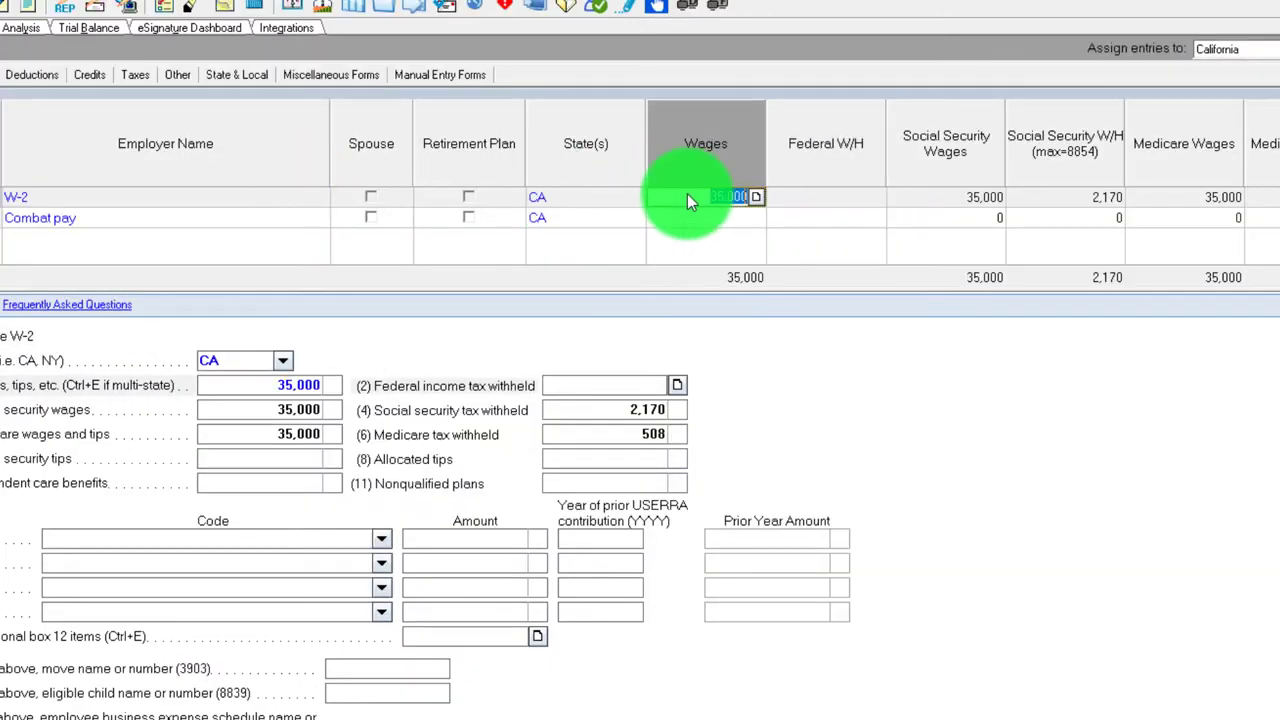
pyautogui.write('40,000')
pyautogui.press('Tab')
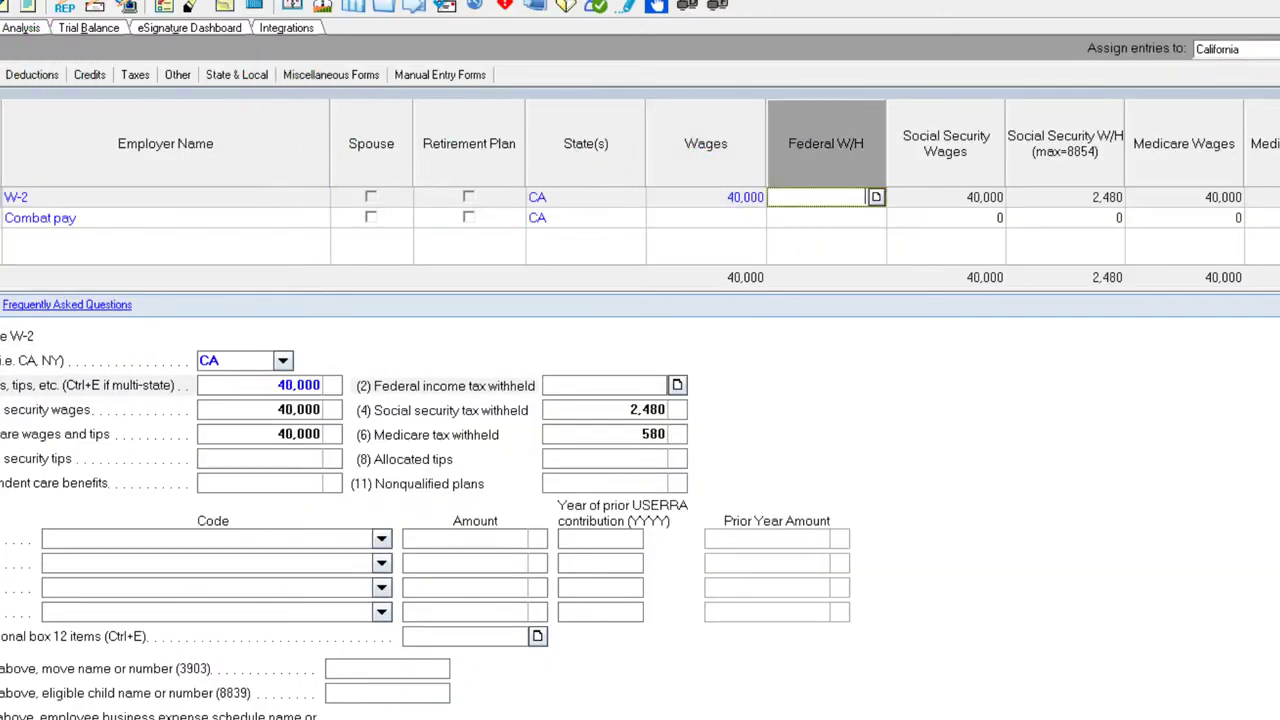
pyautogui.hotkey('ctrl', 'Tab')
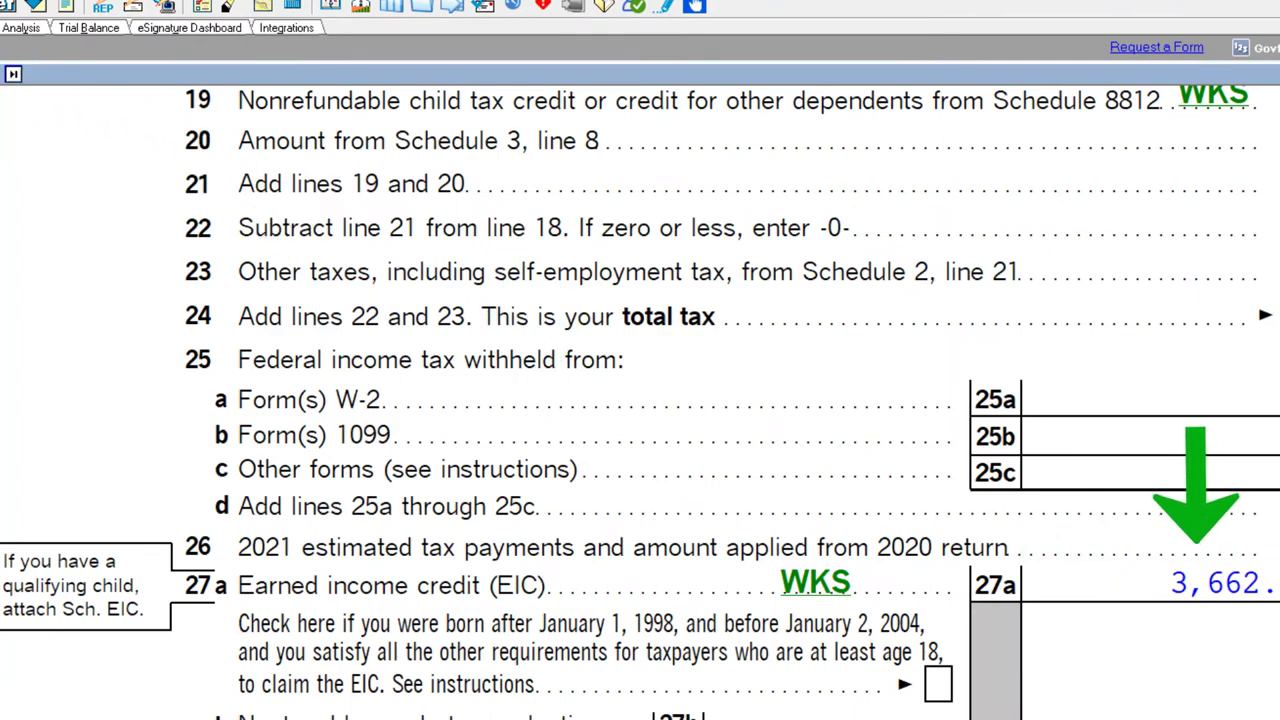
# Raise the wages of the W-2 entry to 45,000 and check the line 27a credit on Form 1040
pyautogui.hotkey('ctrl', 'Tab')
pyautogui.click(694, 201)
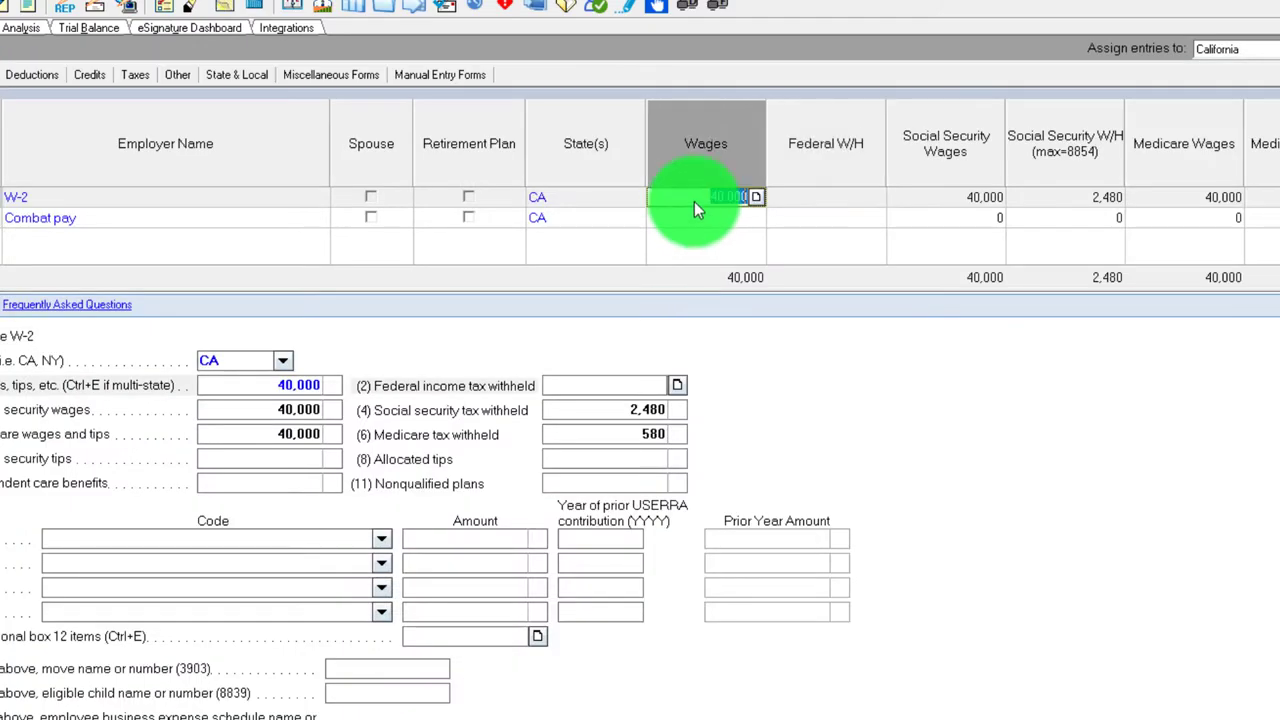
pyautogui.write('45000')
pyautogui.press('Tab')
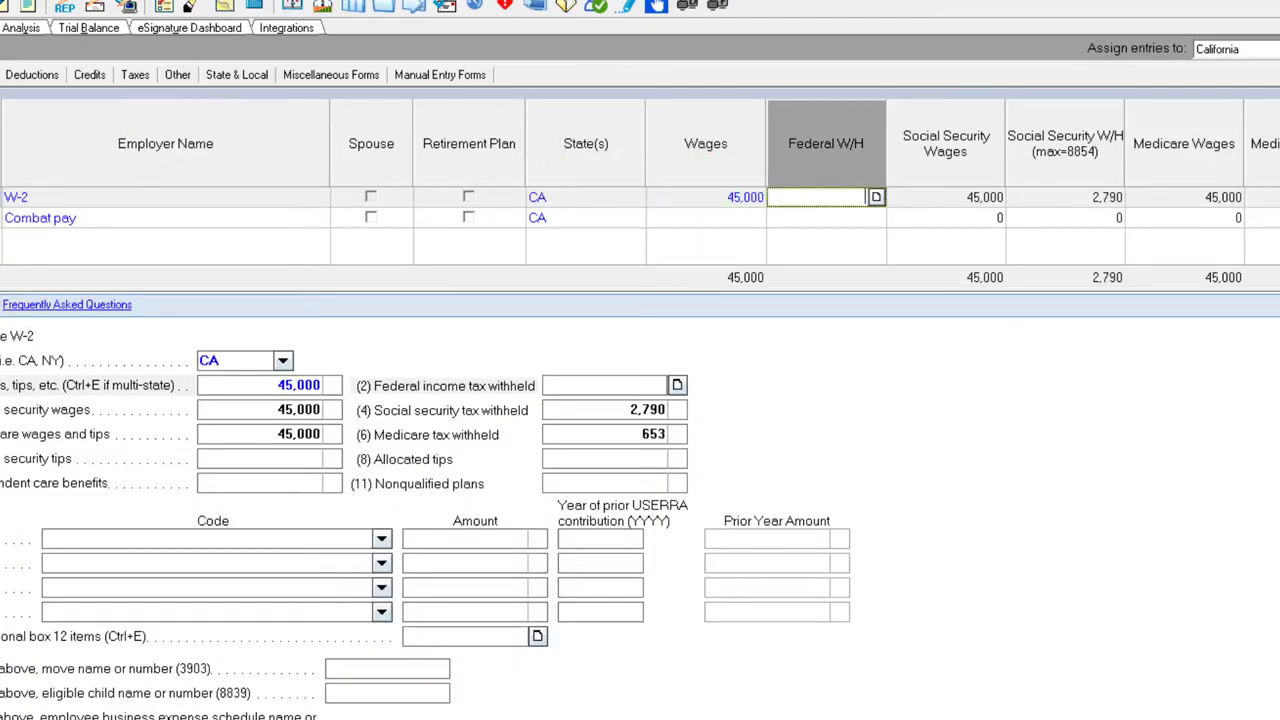
pyautogui.hotkey('ctrl', 'Tab')
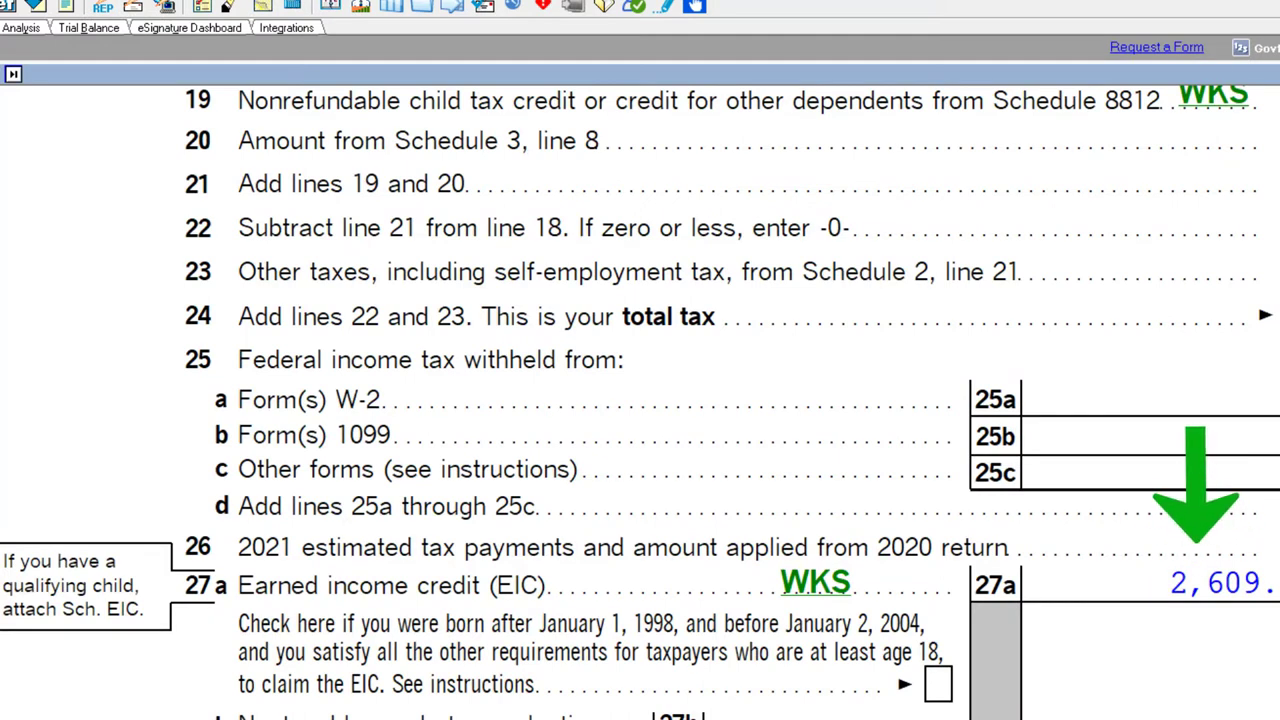
# Raise the wages of the W-2 entry to 50,000 and check the line 27a credit on Form 1040
pyautogui.hotkey('ctrl', 'Tab')
pyautogui.click(713, 199)
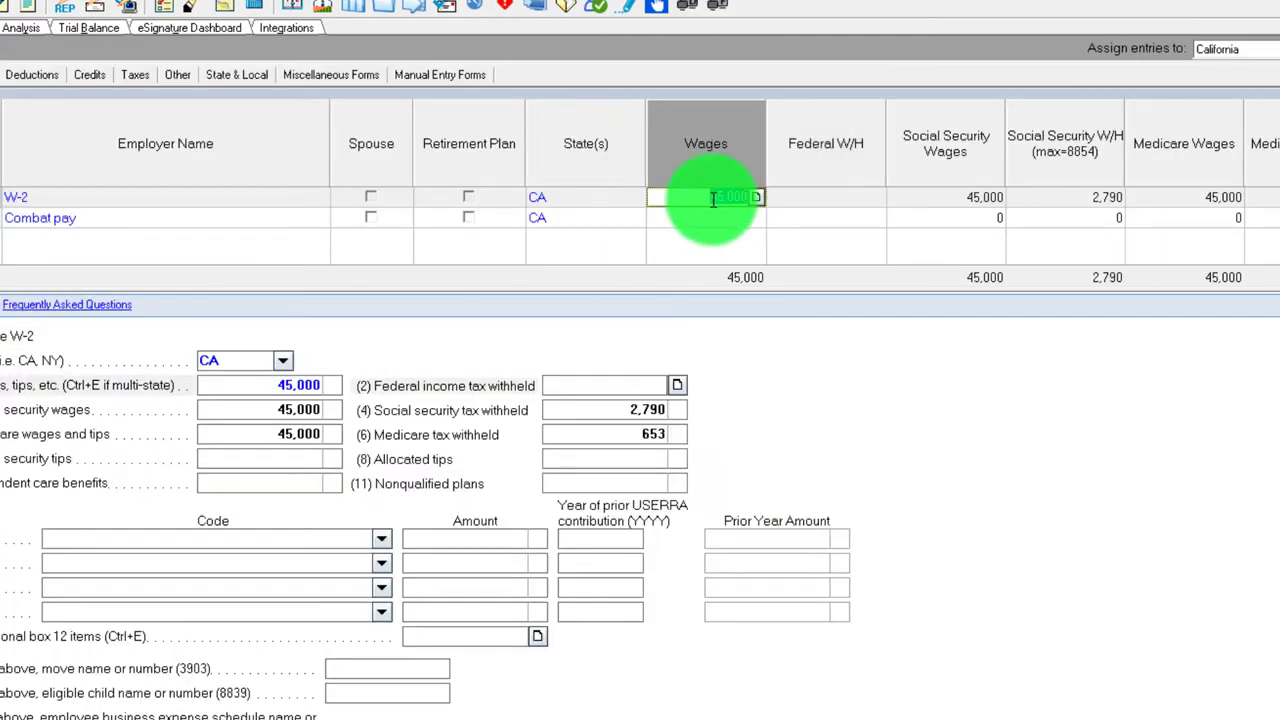
pyautogui.write('50000')
pyautogui.press('Tab')
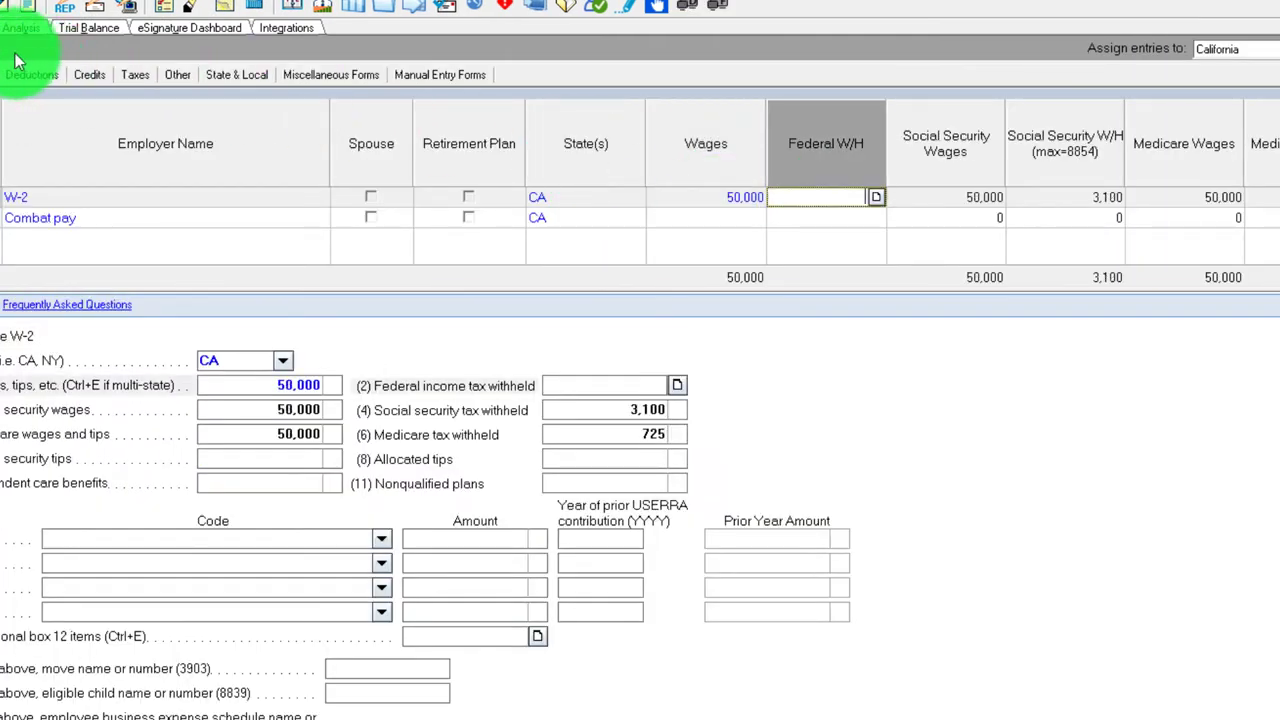
pyautogui.hotkey('ctrl', 'Tab')
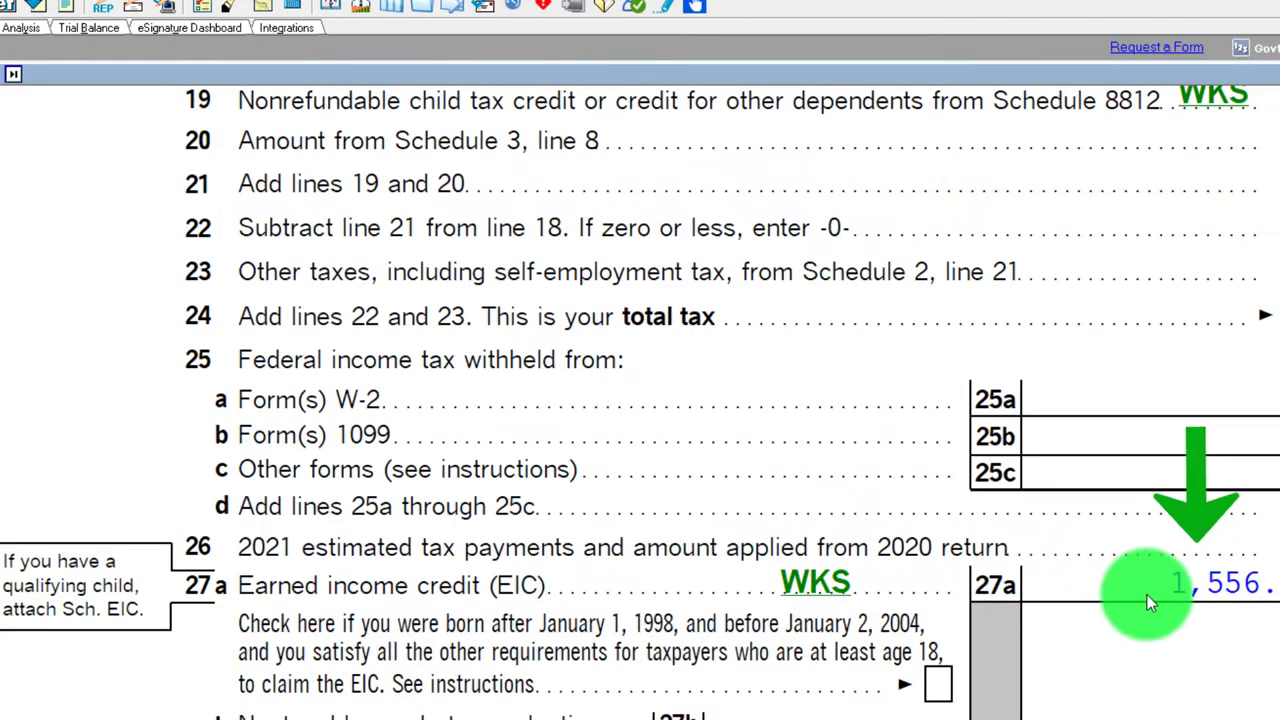
# Raise the wages of the W-2 entry to 55,000 and check the line 27a credit on Form 1040
pyautogui.hotkey('ctrl', 'Tab')
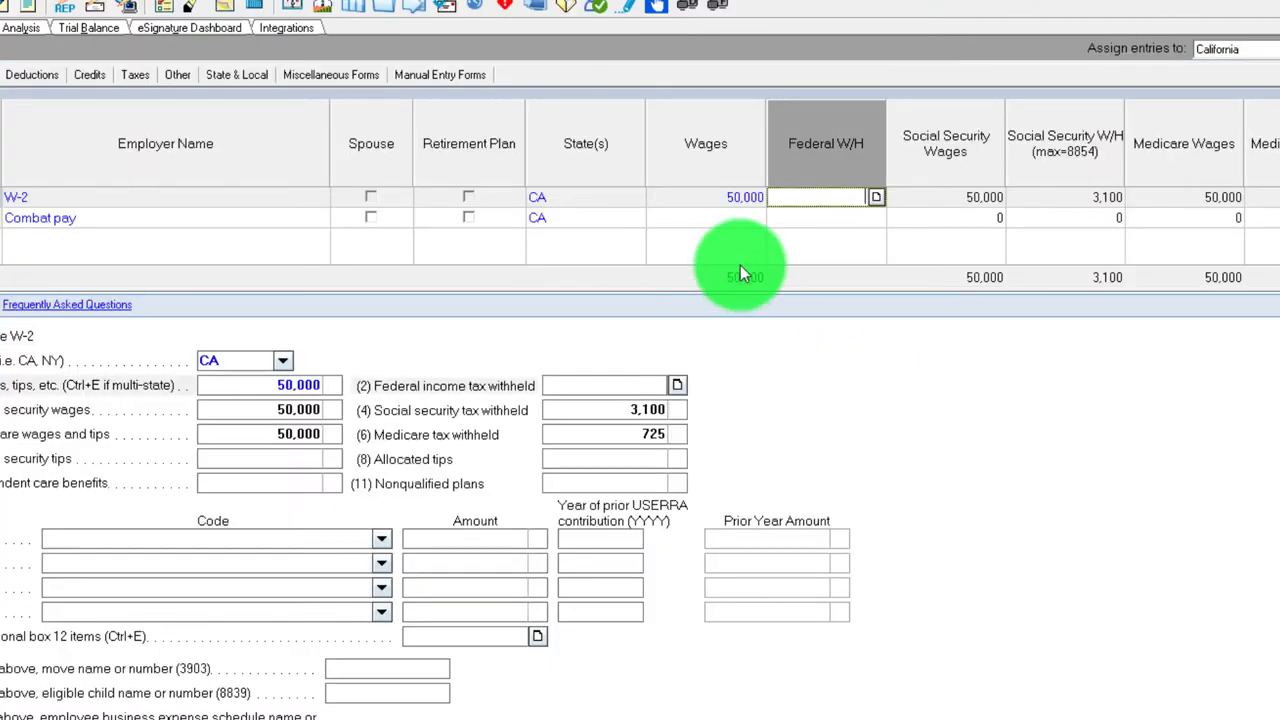
pyautogui.click(705, 197)
pyautogui.write('5500')
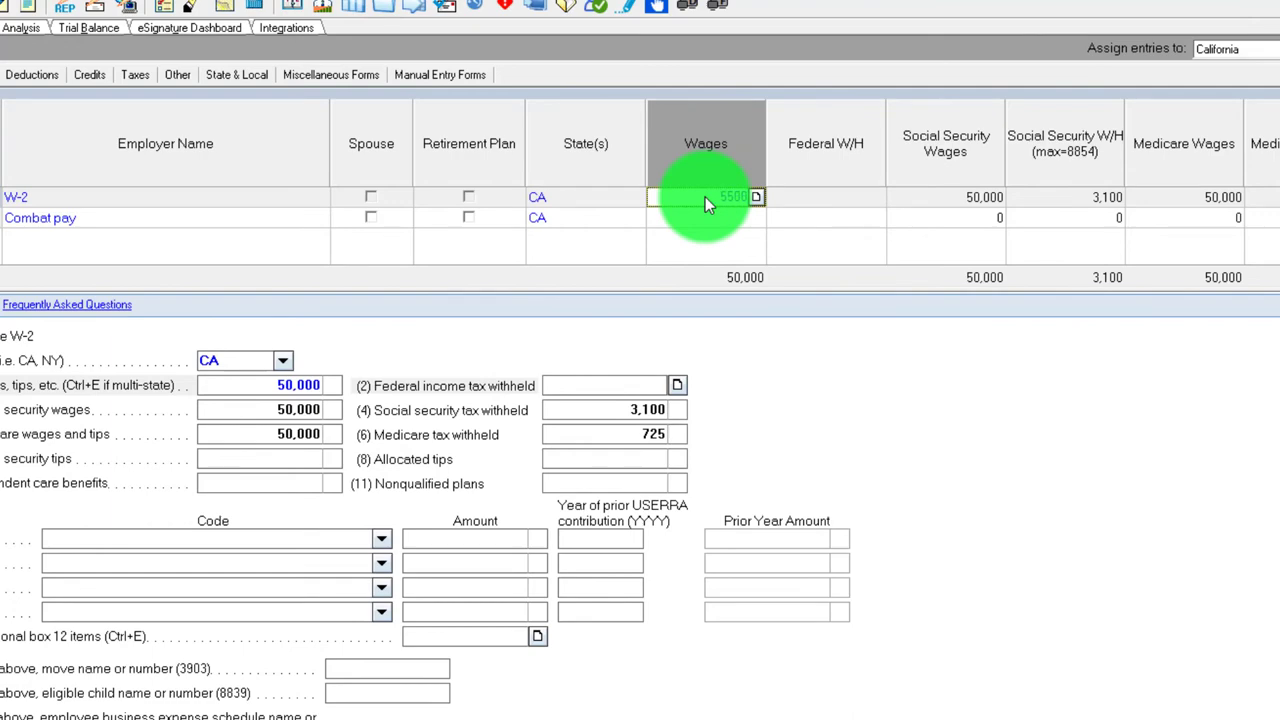
pyautogui.write('0')
pyautogui.press('Tab')
pyautogui.hotkey('ctrl', 'Tab')
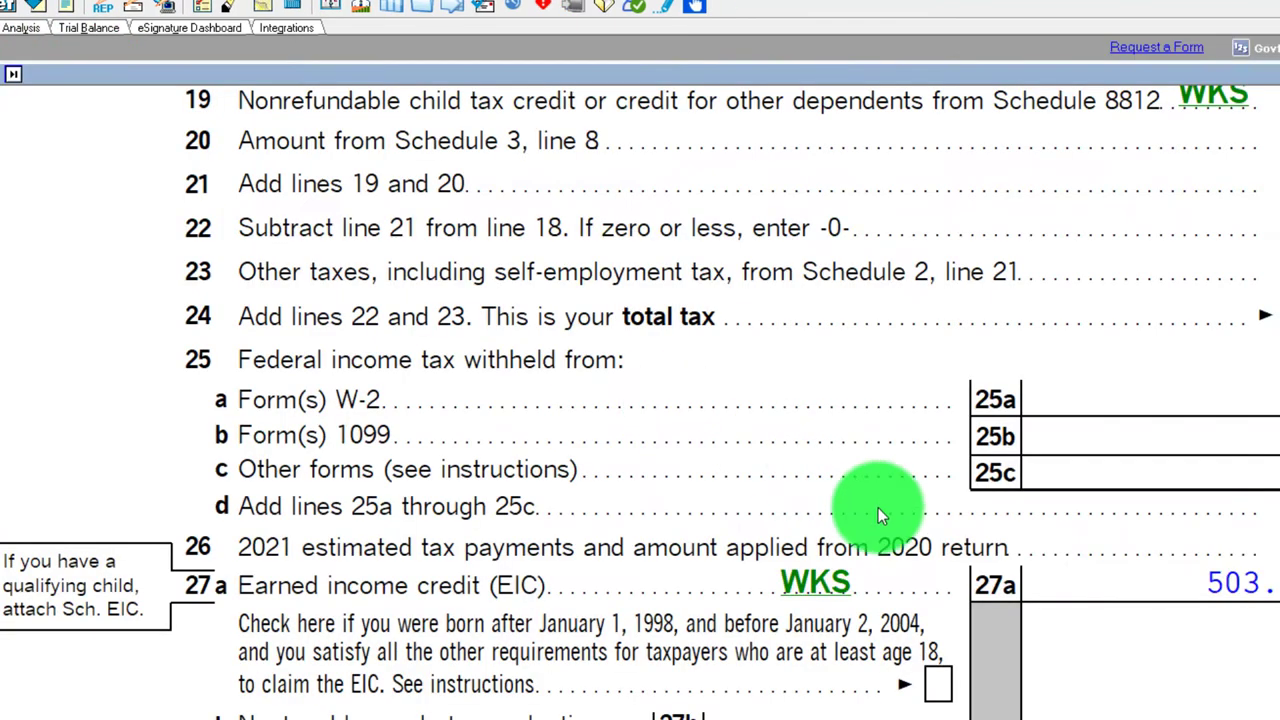
# Raise the wages of the W-2 entry to 57,420 and check lines 27a through 28 on Form 1040
pyautogui.hotkey('ctrl', 'Tab')
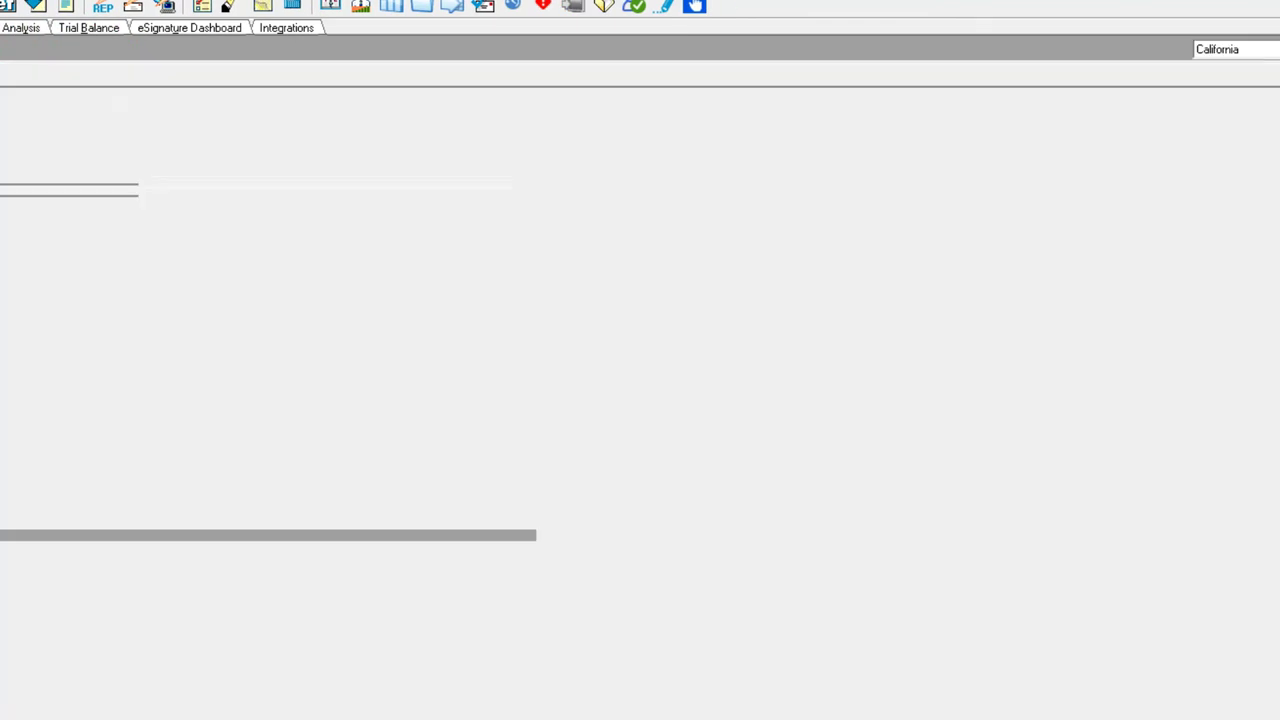
pyautogui.click(732, 200)
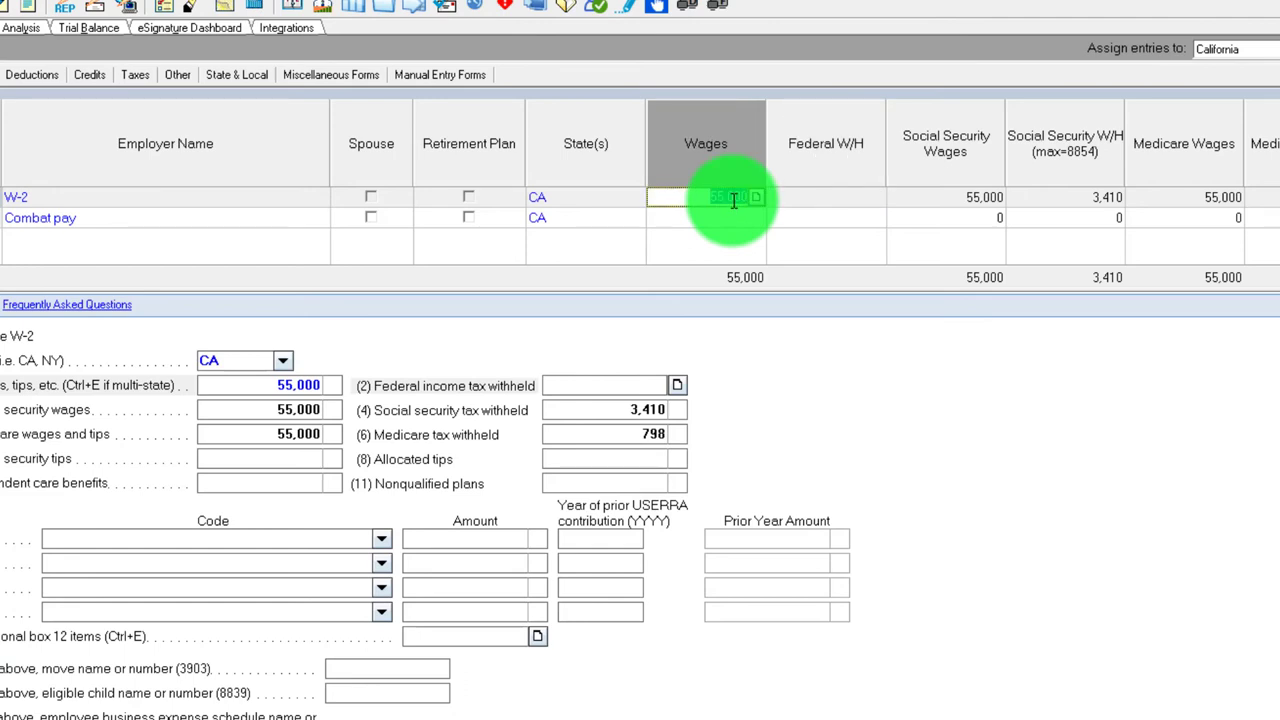
pyautogui.write('57,420')
pyautogui.press('Tab')
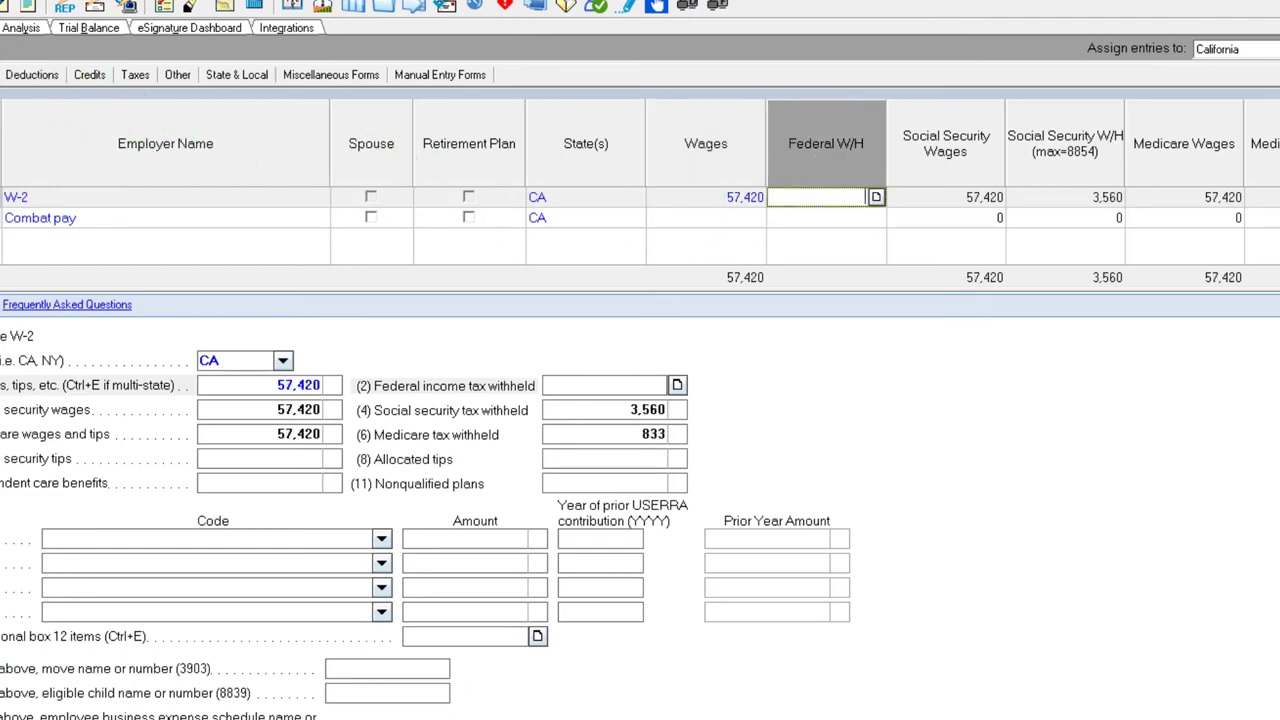
pyautogui.hotkey('ctrl', 'Tab')
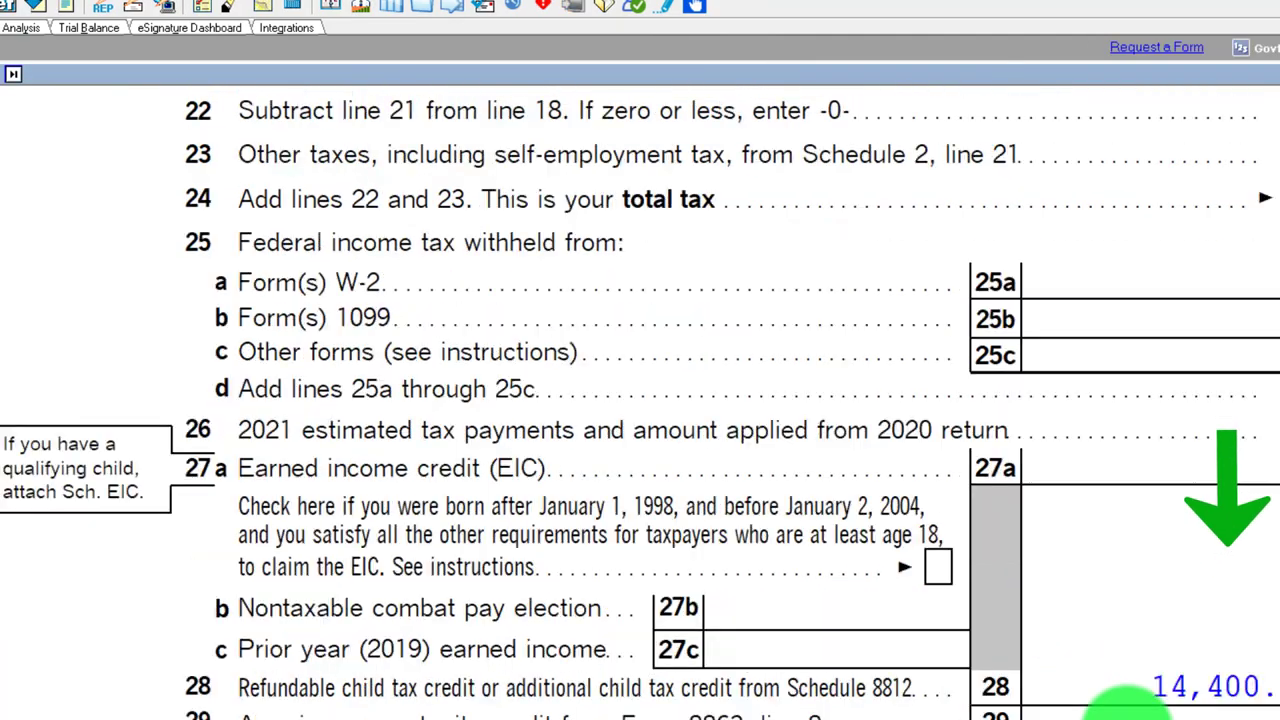